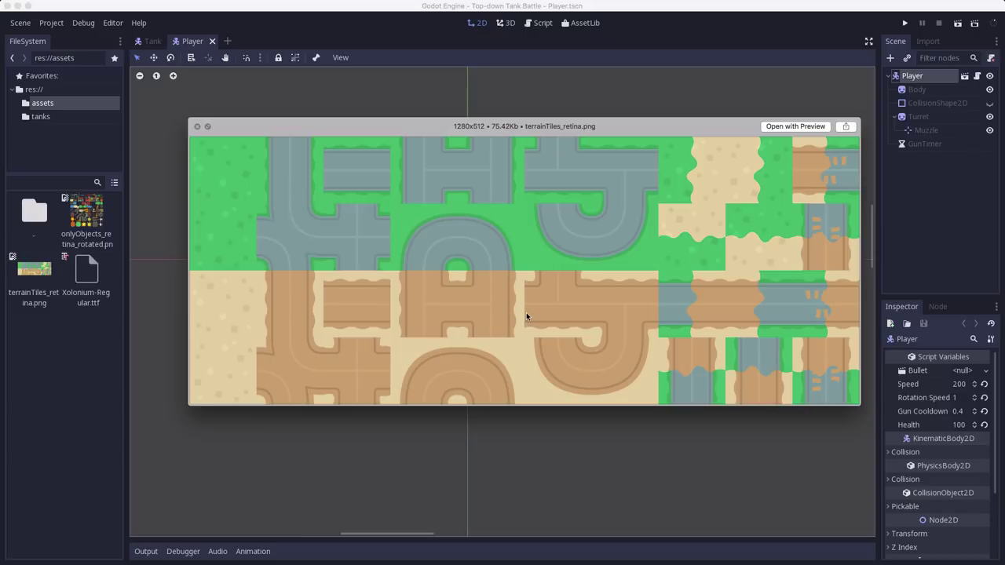
Step: Close the tile image preview and create a new scene with a plain Node root named TileSetMaker
key(space)
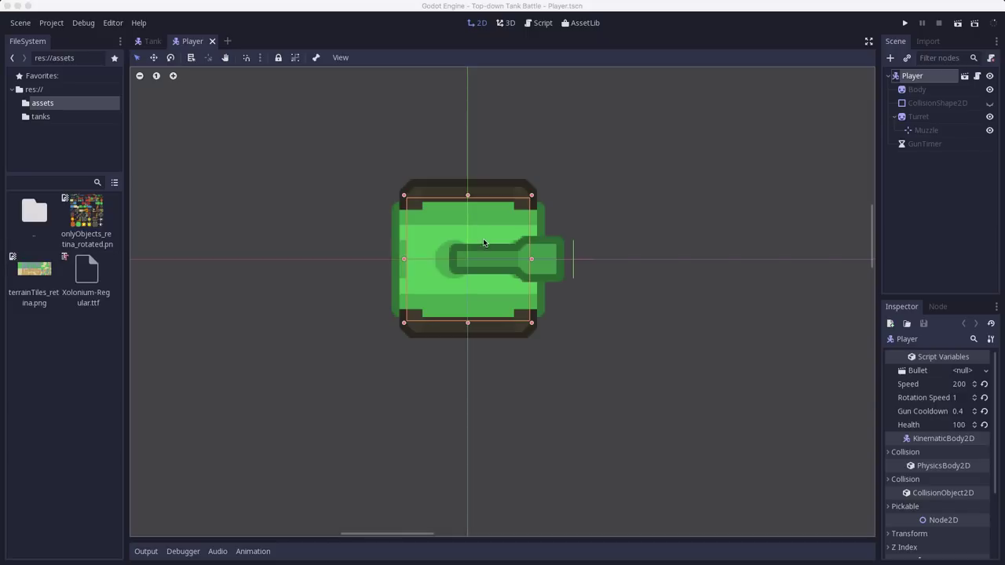
click(228, 40)
click(890, 59)
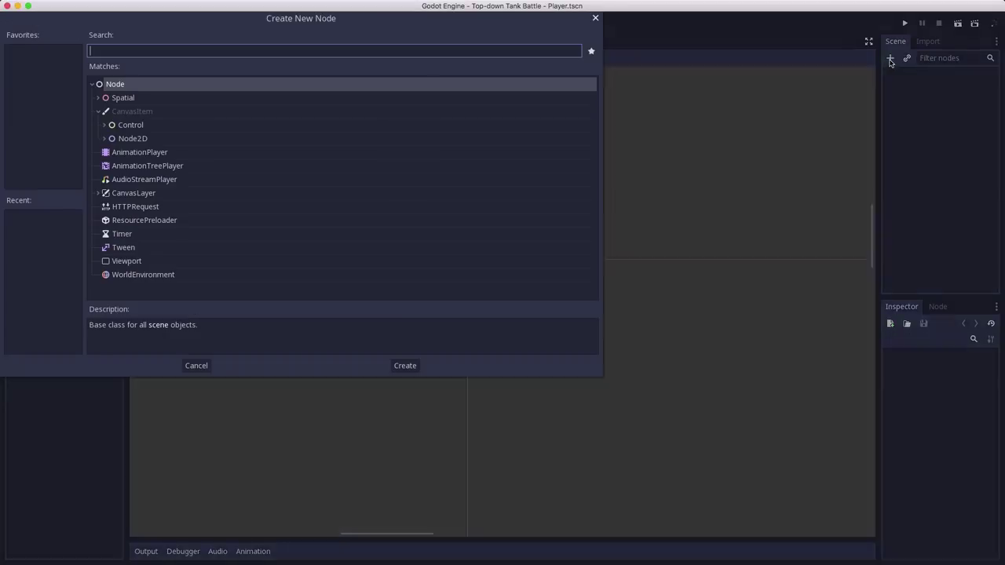
double_click(168, 84)
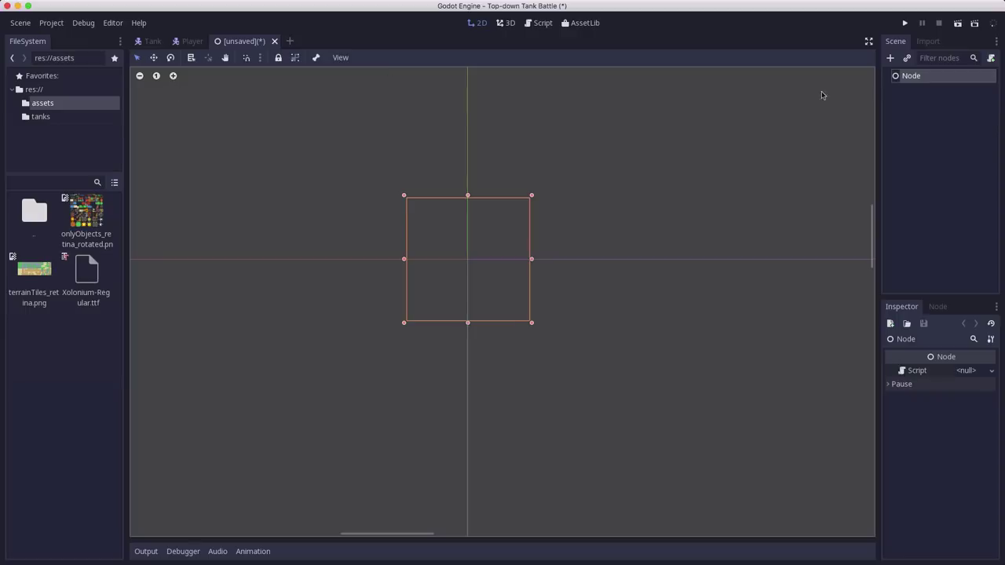
double_click(909, 78)
text(TileSetMaker)
key(Return)
Step: Save the scene as TileSetMaker.tscn in a new project folder named terrain
key(ctrl+s)
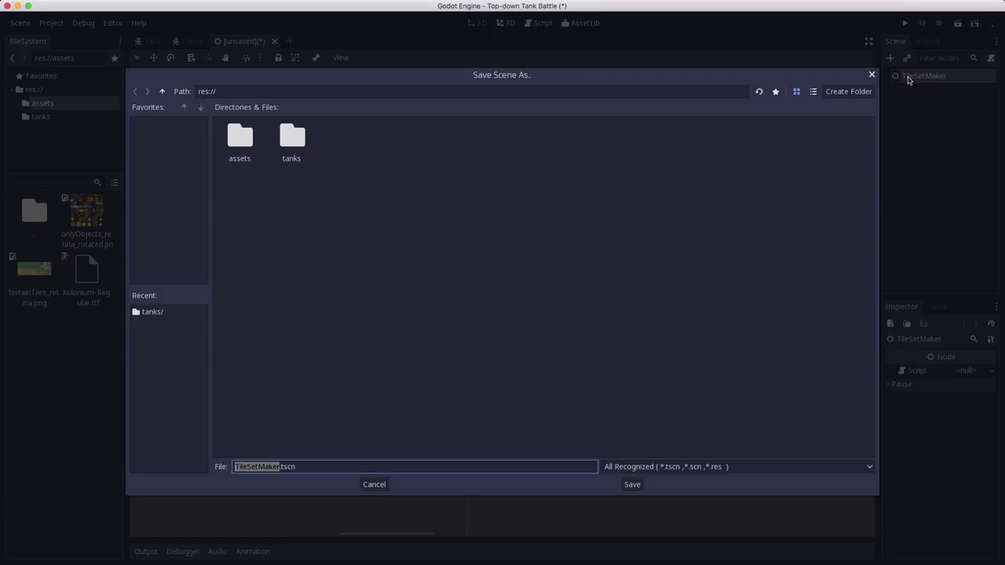
click(846, 91)
text(terrain)
key(Return)
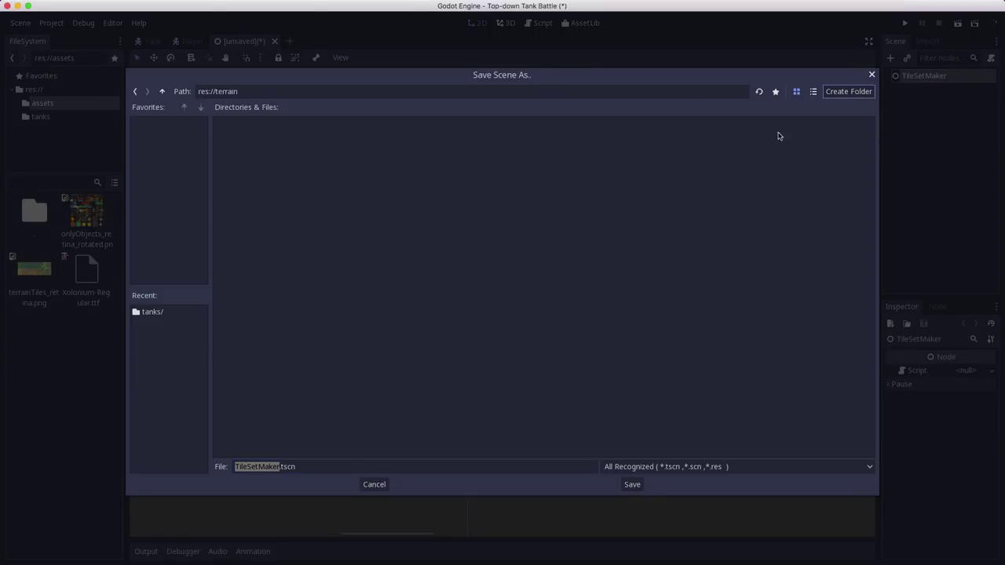
click(632, 484)
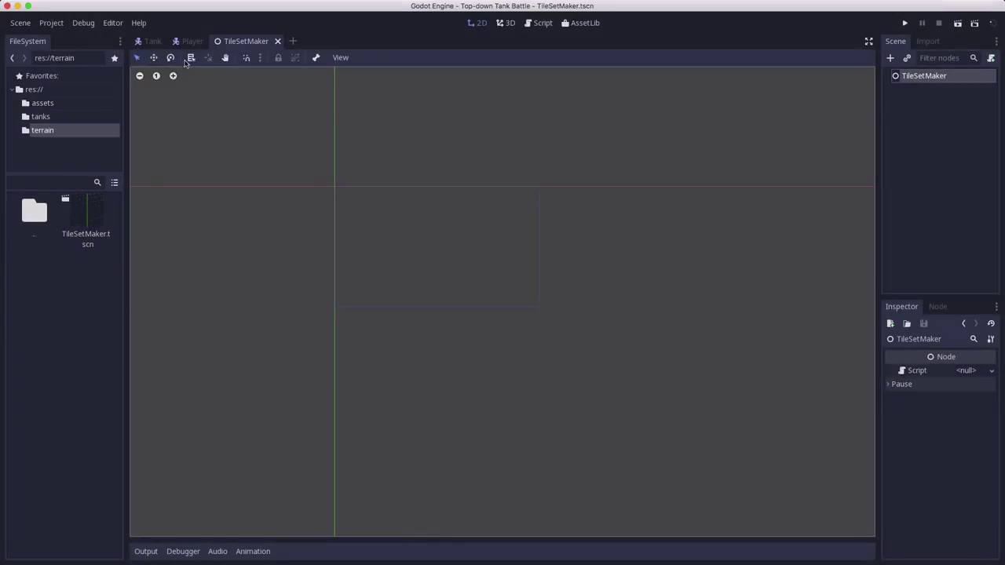
Step: Add a Sprite child to TileSetMaker, assign terrainTiles_retina.png from assets as its texture, and save the scene
click(890, 58)
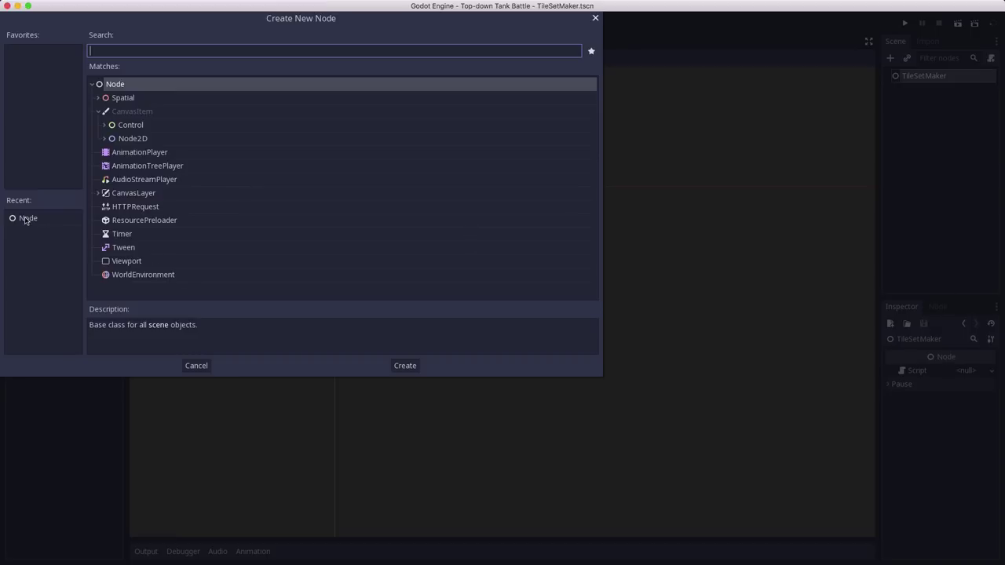
text(spr)
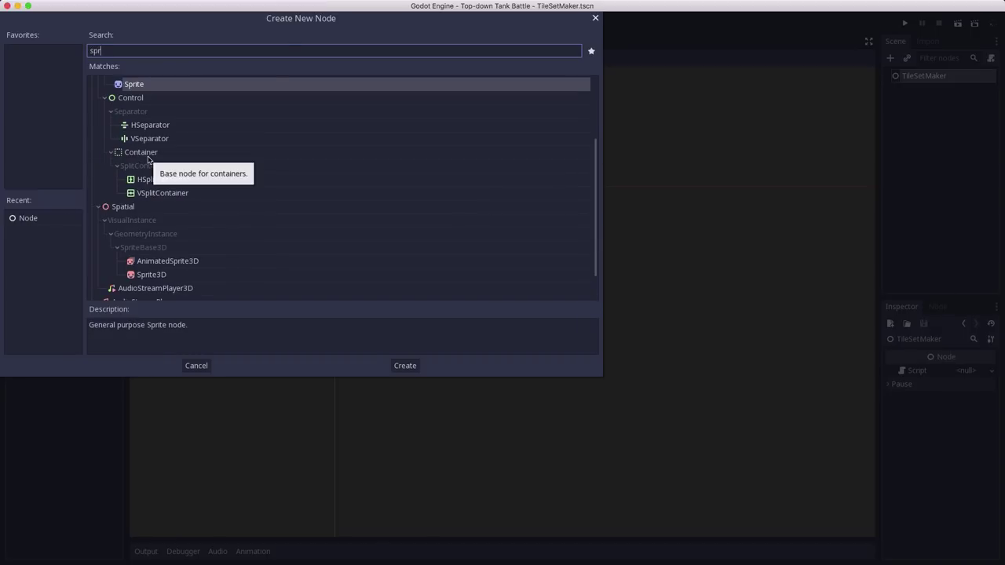
double_click(139, 85)
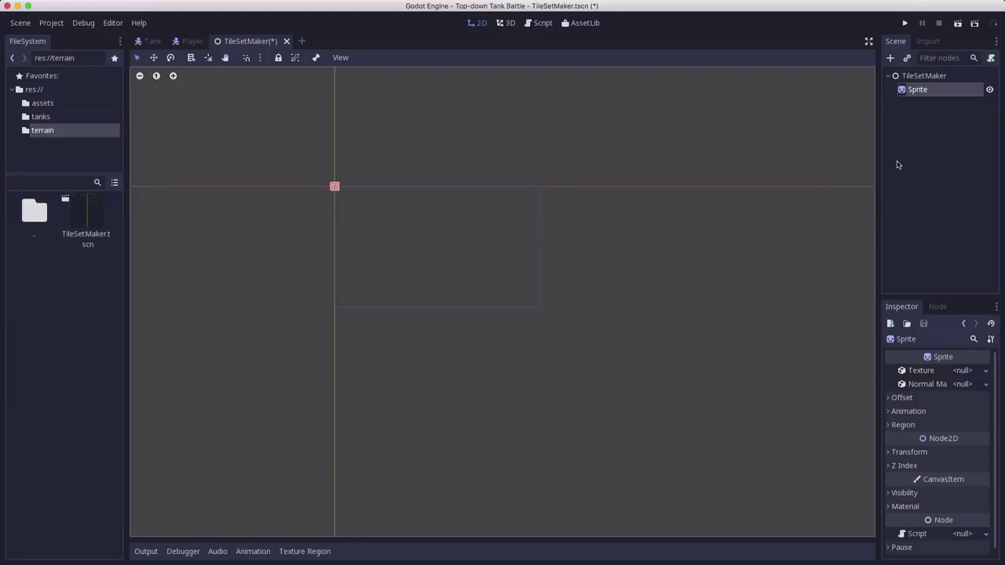
click(37, 105)
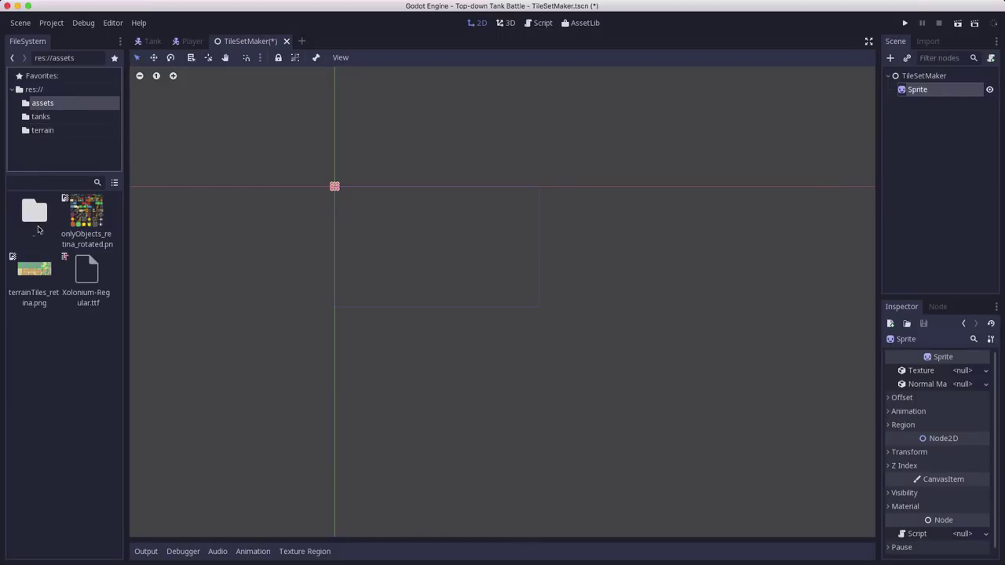
drag(41, 280, 976, 374)
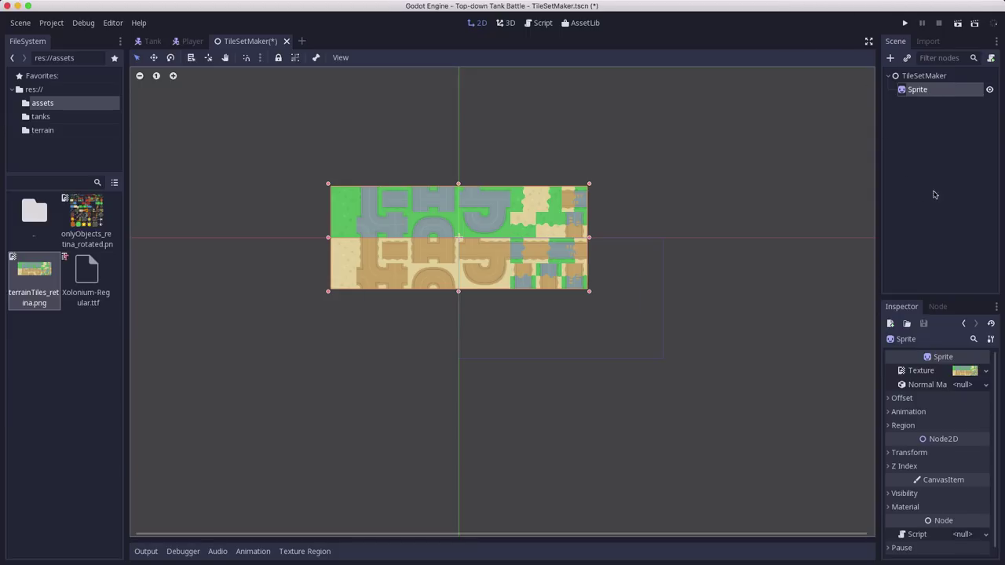
key(super+s)
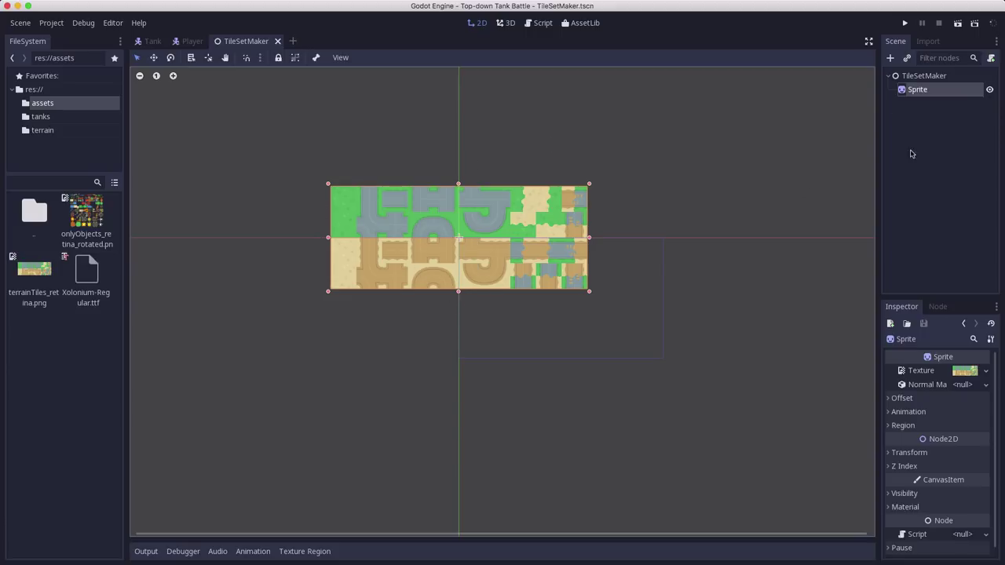
Step: Attach a new empty GDScript to the TileSetMaker node at res://terrain/TileSetMaker.gd
click(928, 76)
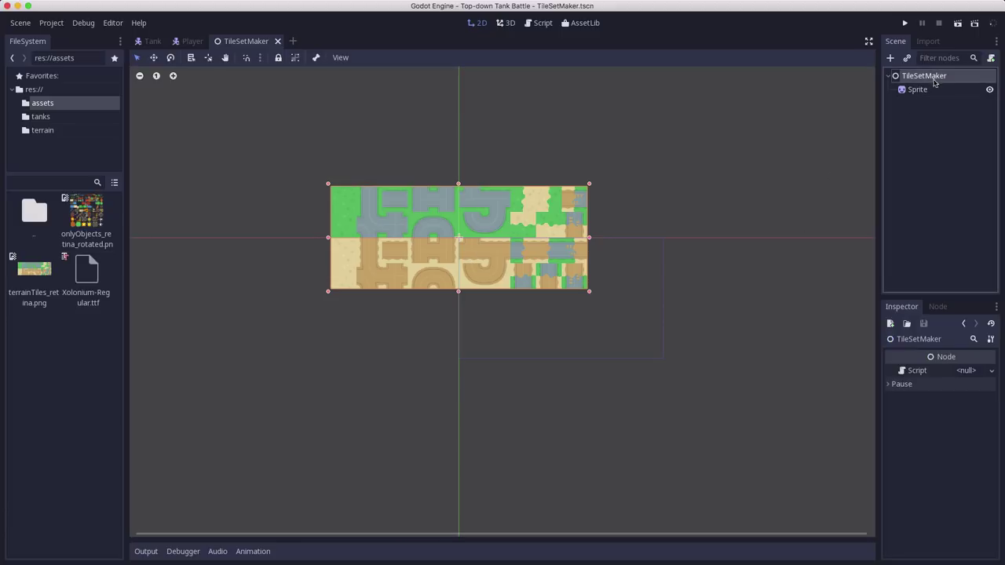
click(990, 58)
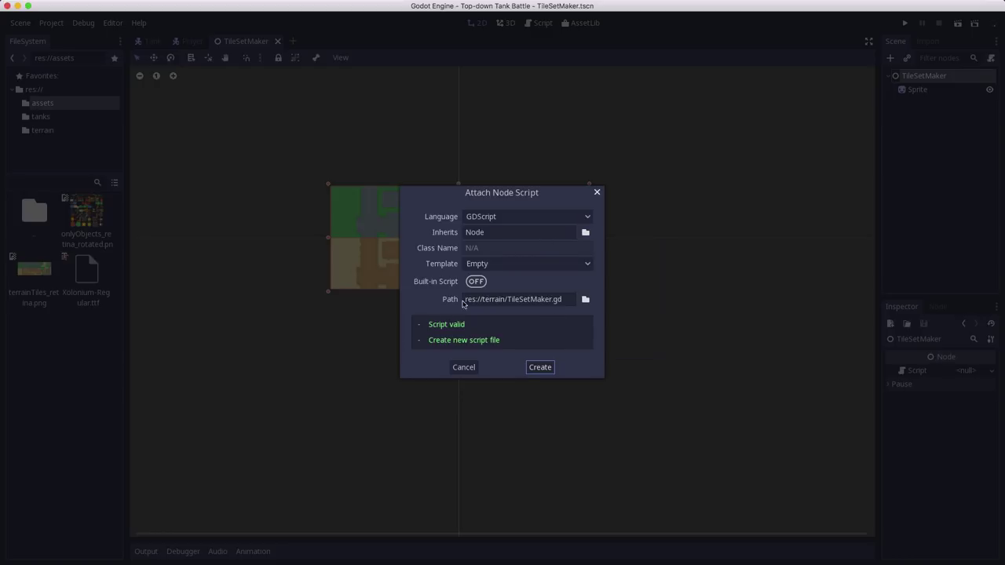
click(540, 368)
click(254, 91)
click(263, 102)
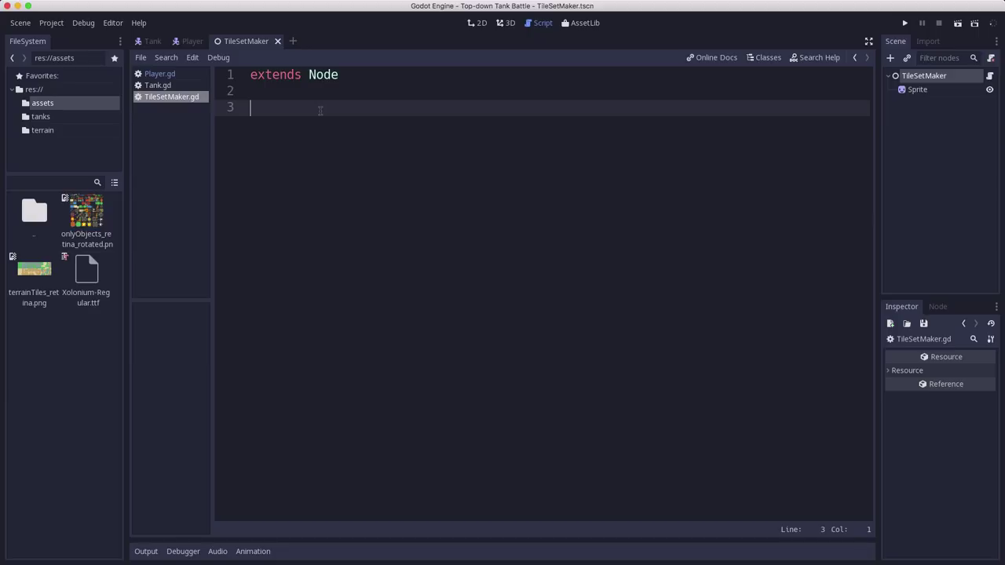
Step: Declare the script variable tile_size as Vector2(128, 128) below the extends line
text(var tile_size = Vector2)
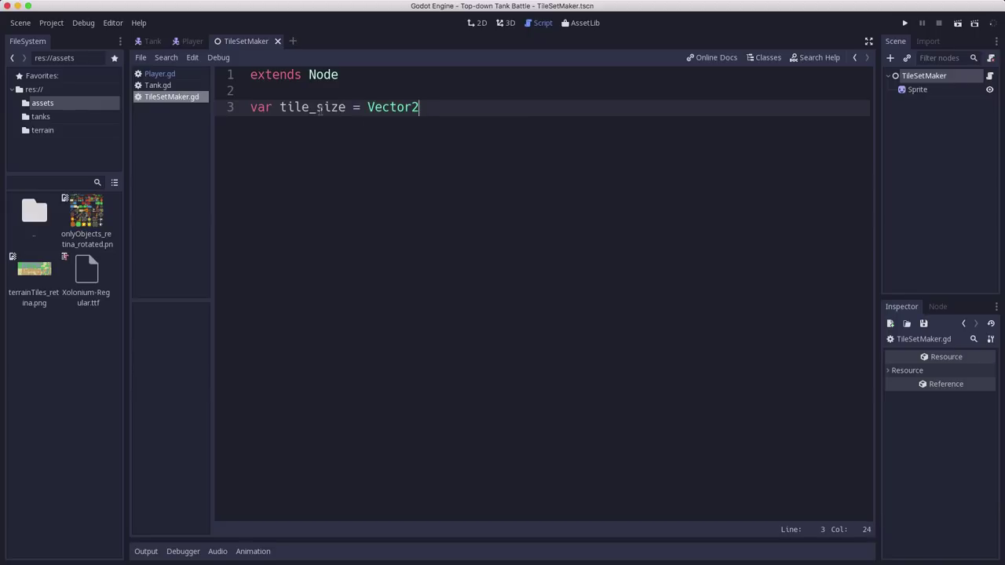
text((128, 128)
key(BackSpace)
text(28))
key(Return)
Step: Declare an onready variable texture that references $Sprite.texture
text(onrea)
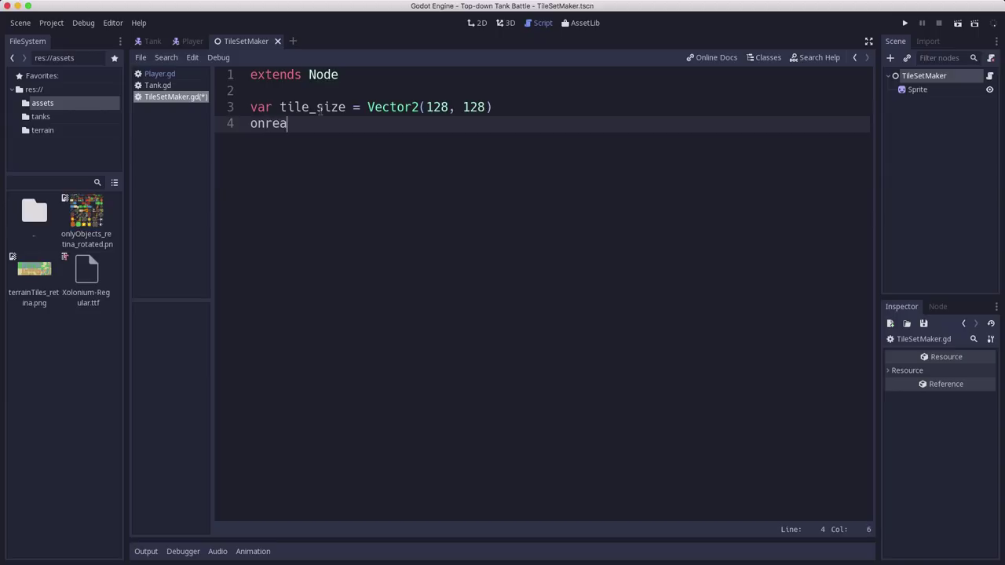
text(dy var texture)
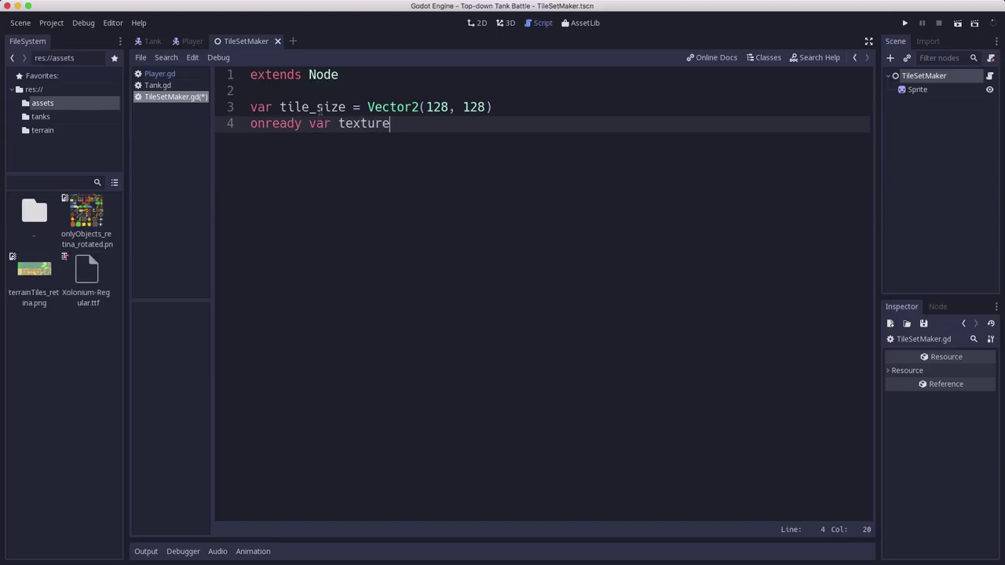
text( = $)
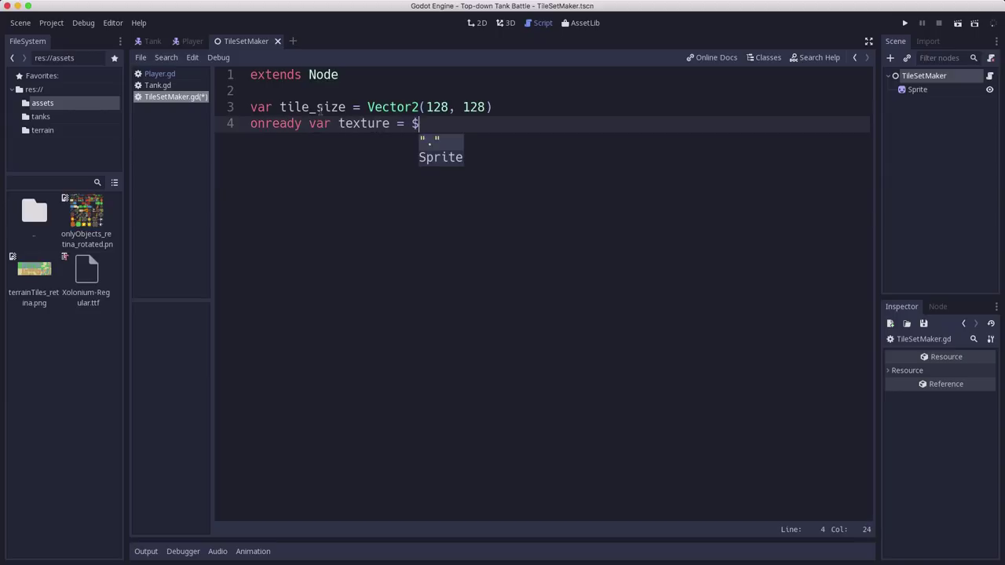
text(Sprite.texture)
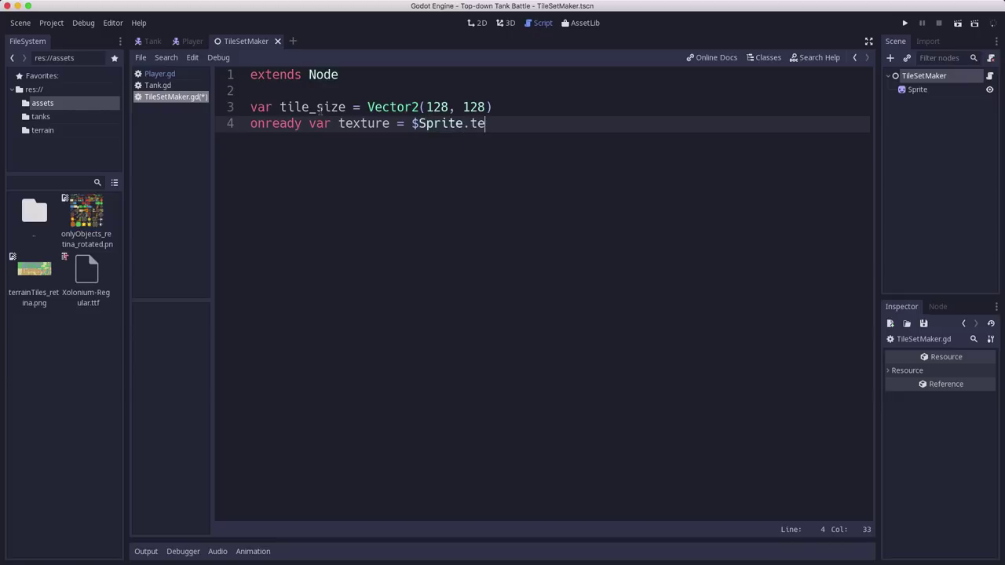
key(Return)
key(Return)
Step: Define the _ready() function and declare tex_width in it as texture.get_width() / tile_size.x
text(func _ready():)
key(Return)
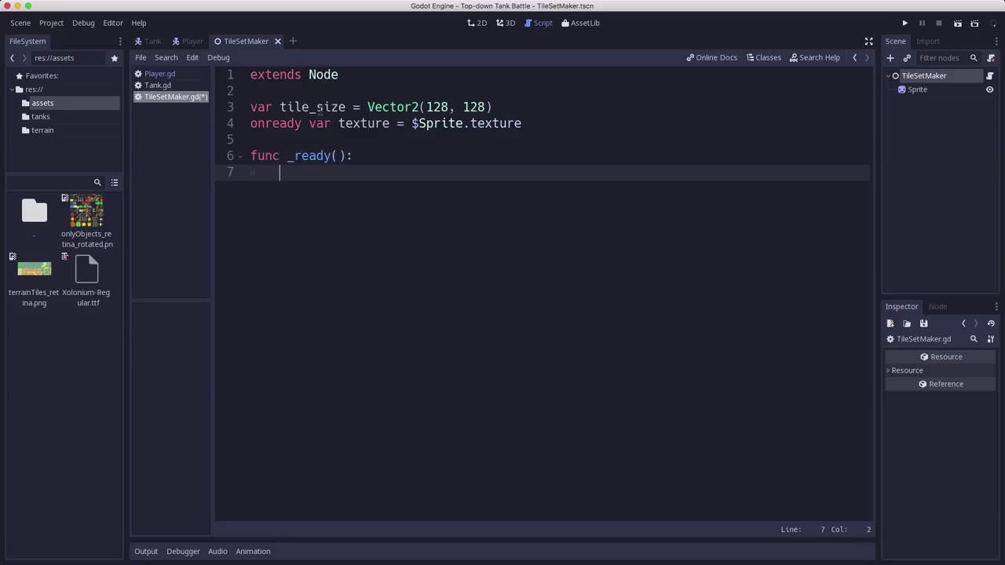
text(var)
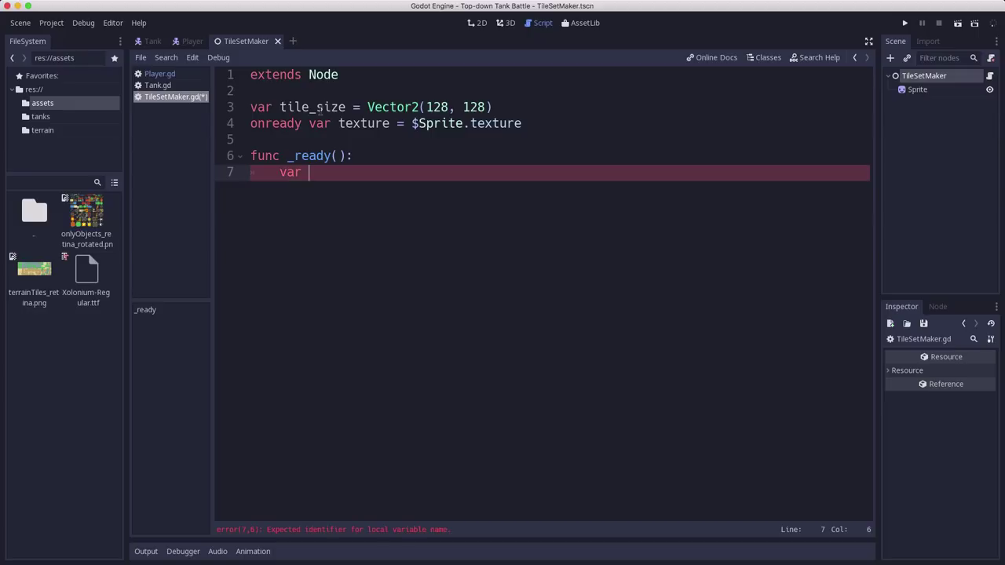
text(tex_width = text)
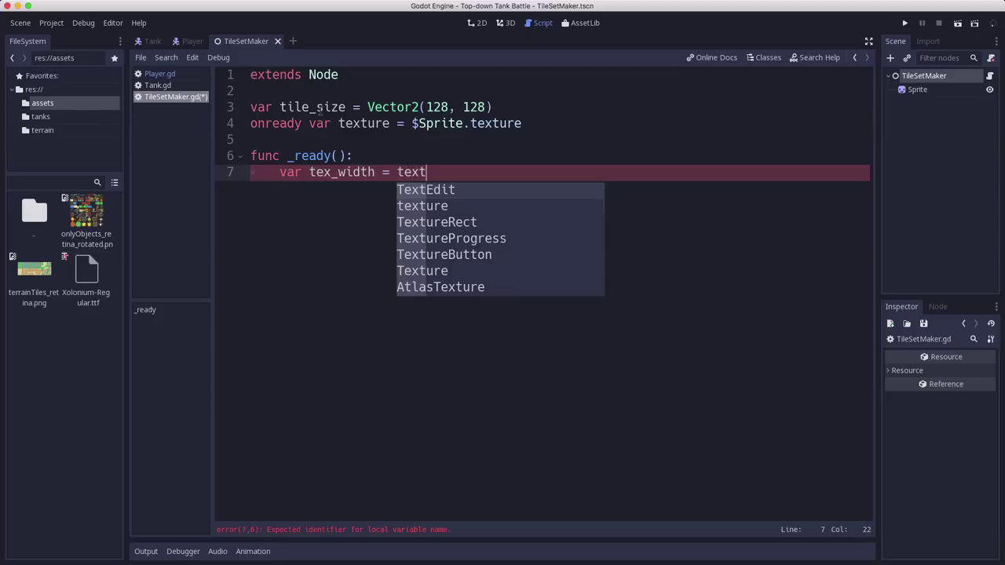
key(Down)
key(Return)
text(.get_wid)
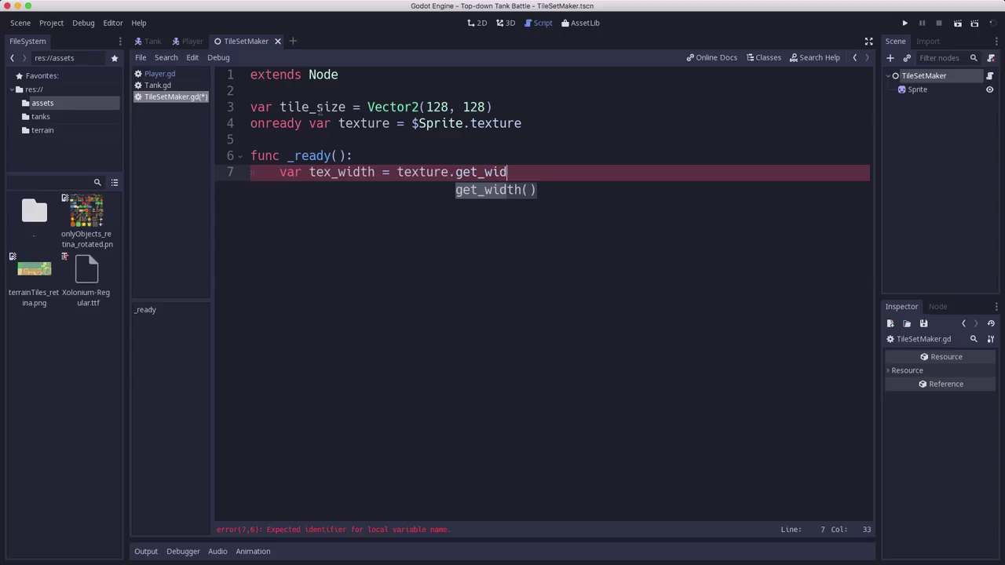
key(Return)
text(/ tile)
key(Down)
key(Return)
text(.x)
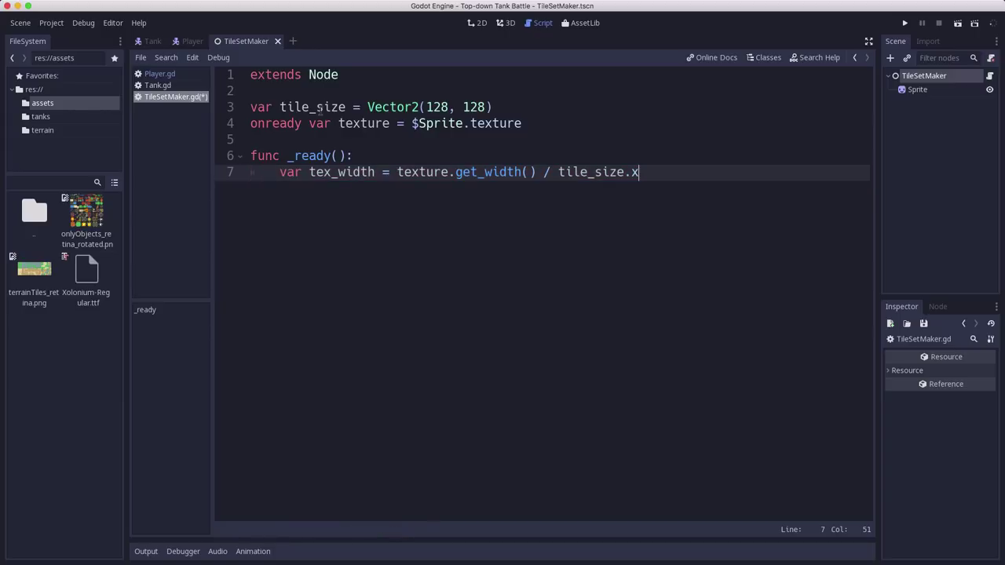
key(Return)
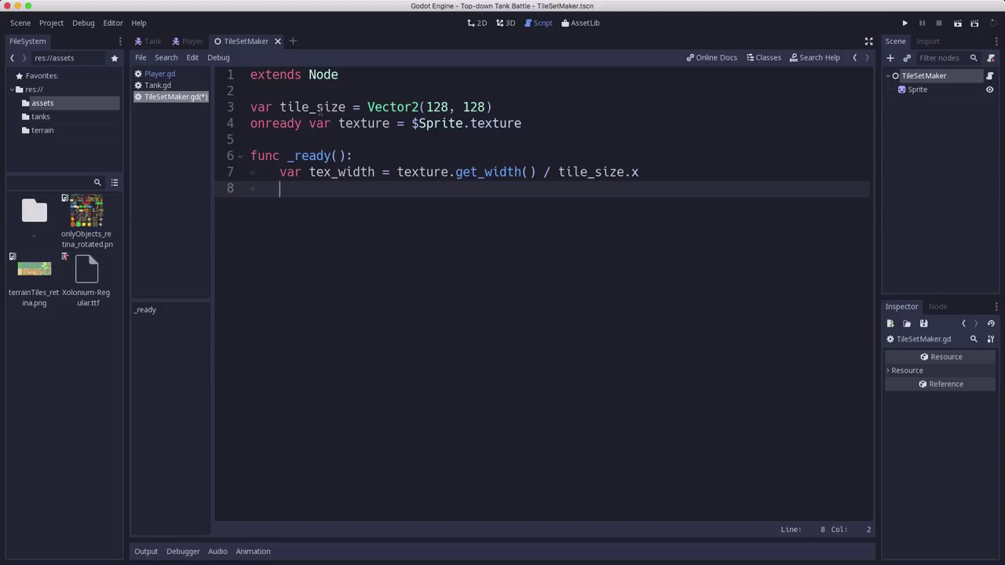
Step: Declare tex_height in _ready() as texture.get_height() / tile_size.y
text(var tex_height= texture.gethe)
key(Return)
text(tisl)
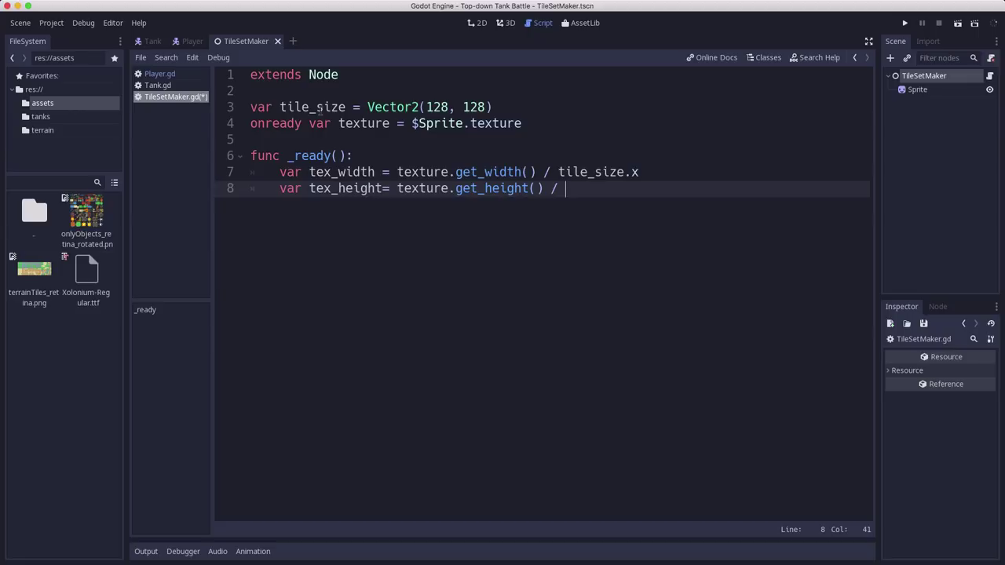
key(BackSpace)
key(BackSpace)
text(le_)
key(Return)
text(.y)
key(Return)
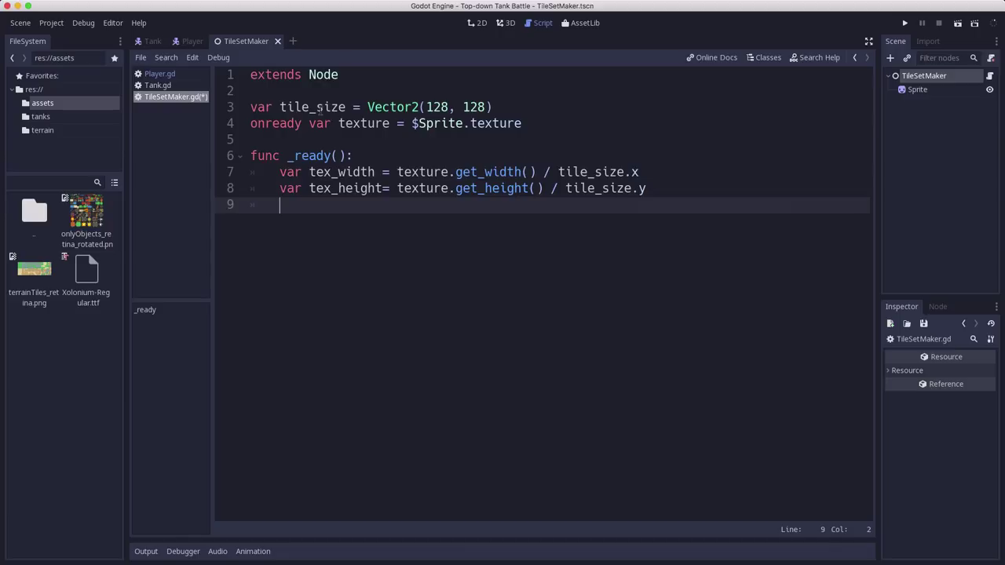
Step: Declare a variable ts in _ready() that holds TileSet.new()
text(var ts = Tils)
key(BackSpace)
key(Down)
key(Down)
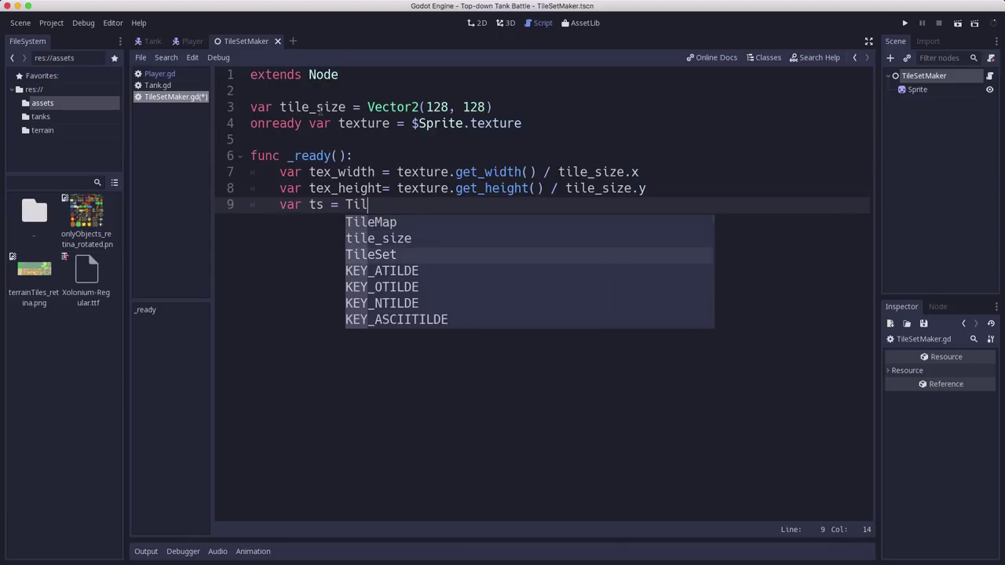
key(Return)
text(.new())
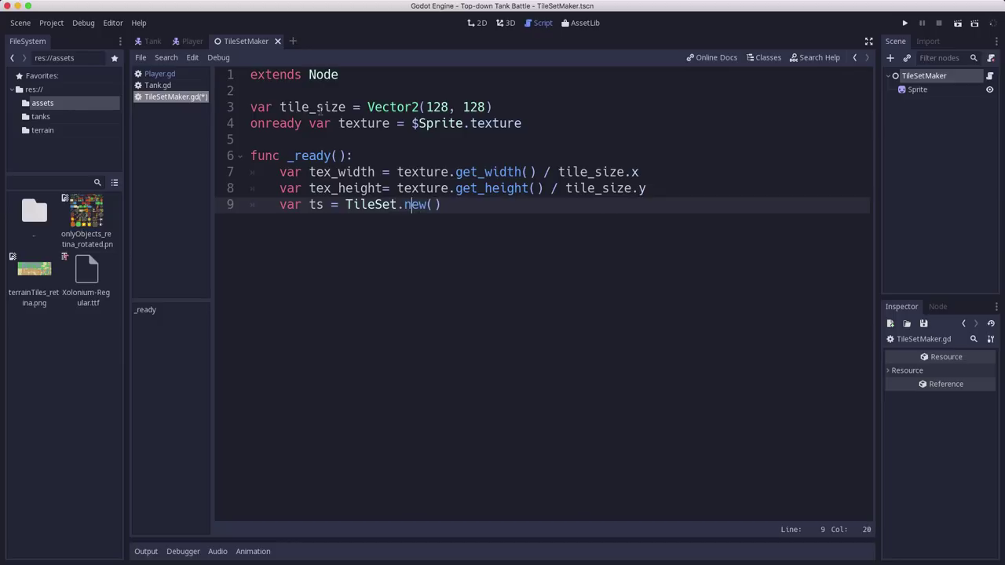
key(Return)
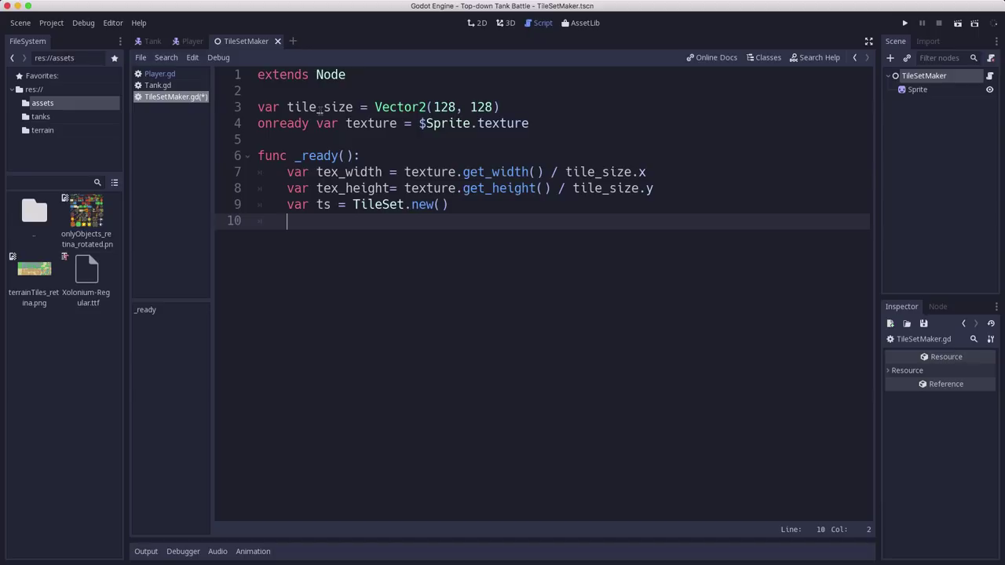
Step: Add a for loop over x in range(tex_width) below the ts declaration
text(for x)
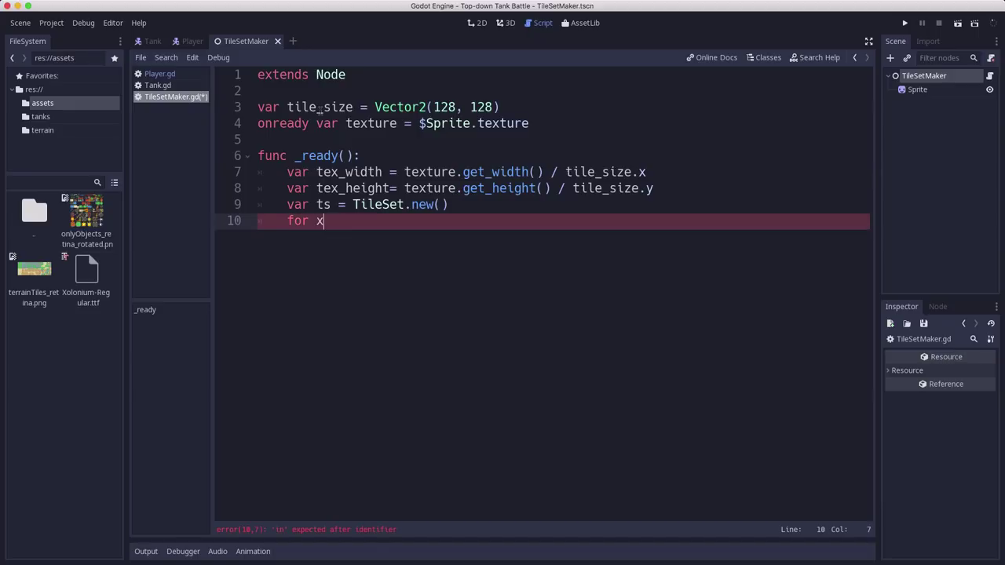
text( in range()
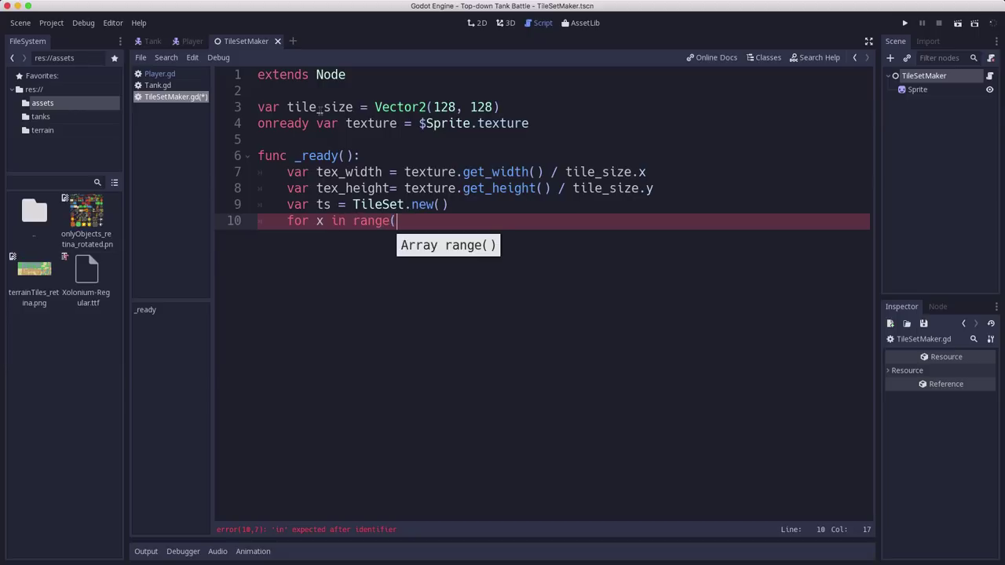
text(tex)
key(Down)
key(Down)
key(Return)
text():)
key(Return)
Step: Complete the x loop header and nest a for loop over y in range(tex_height) inside it
text(ra)
key(BackSpace)
key(BackSpace)
text(for y i)
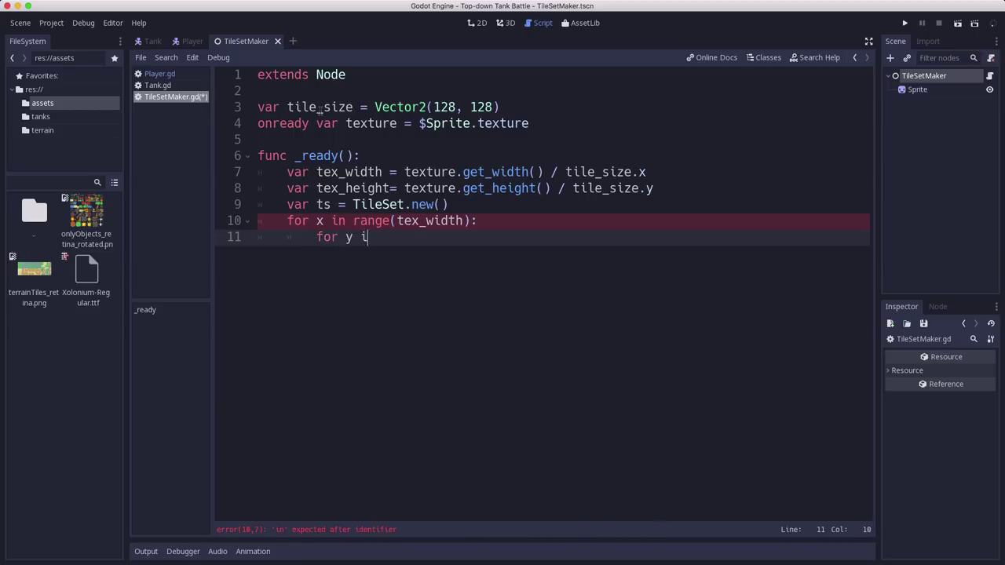
text(n range(texh)
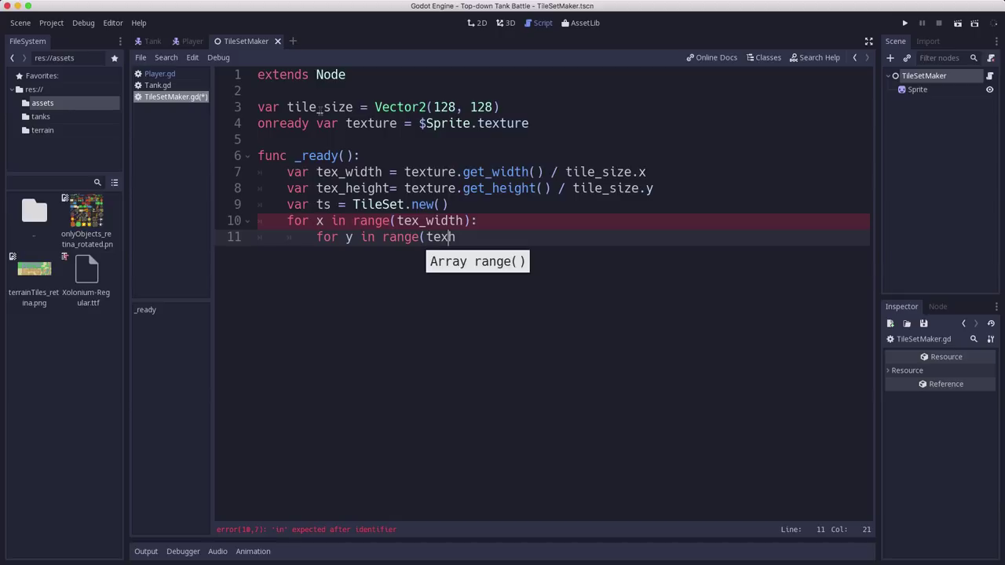
text(e)
key(Return)
text():)
key(Return)
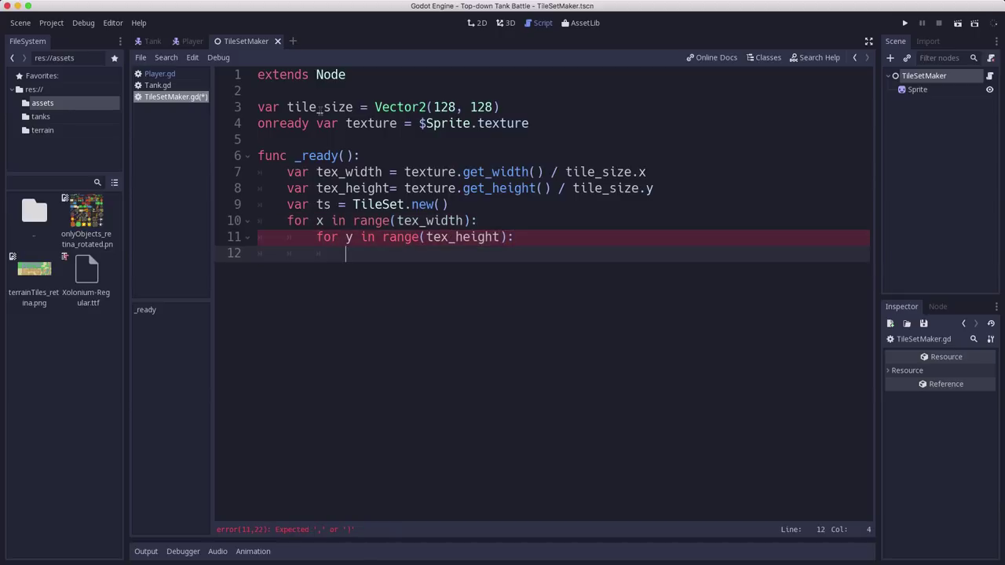
Step: Declare region in the inner loop as a Rect2 starting with the position arguments x * tile_size.x, y * tile_size.y
text(var region = )
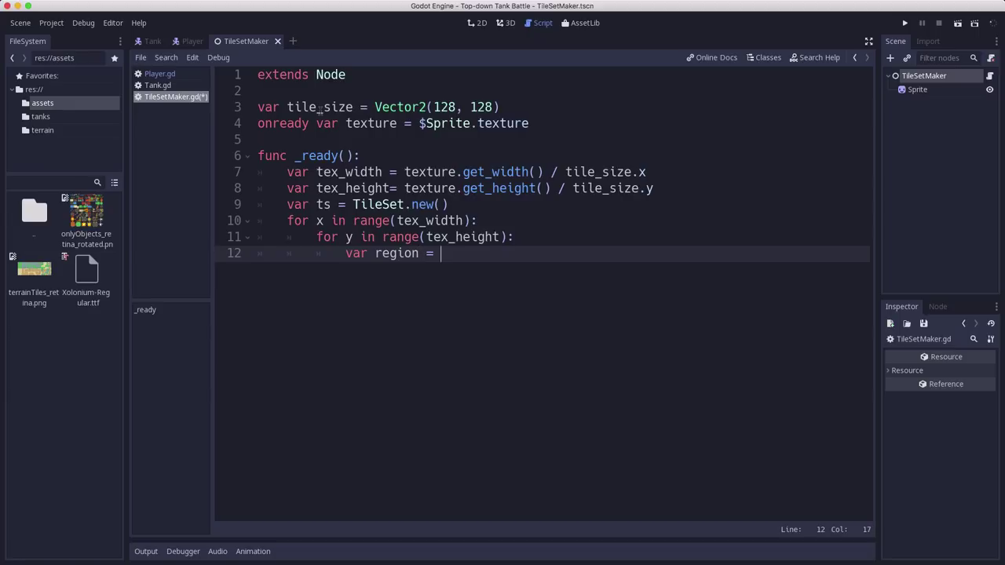
text(Rect2(x)
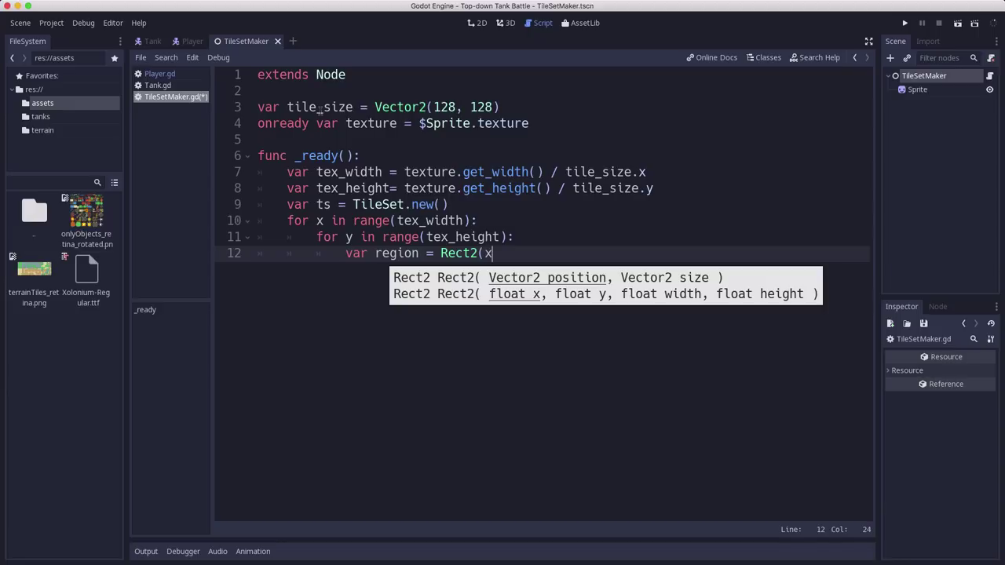
text( * tils)
key(Down)
key(Return)
text(.x, y*)
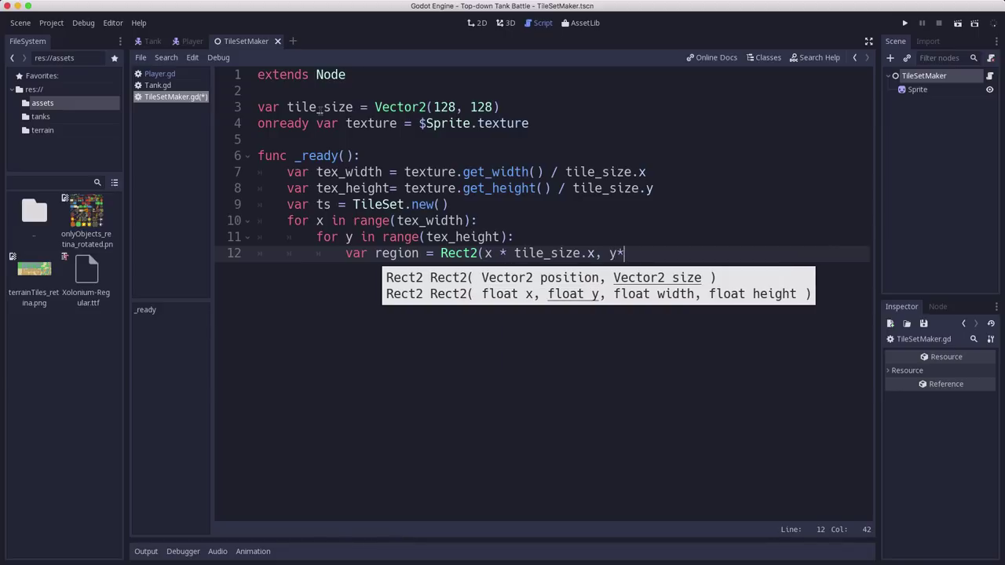
key(BackSpace)
text(* tilesz)
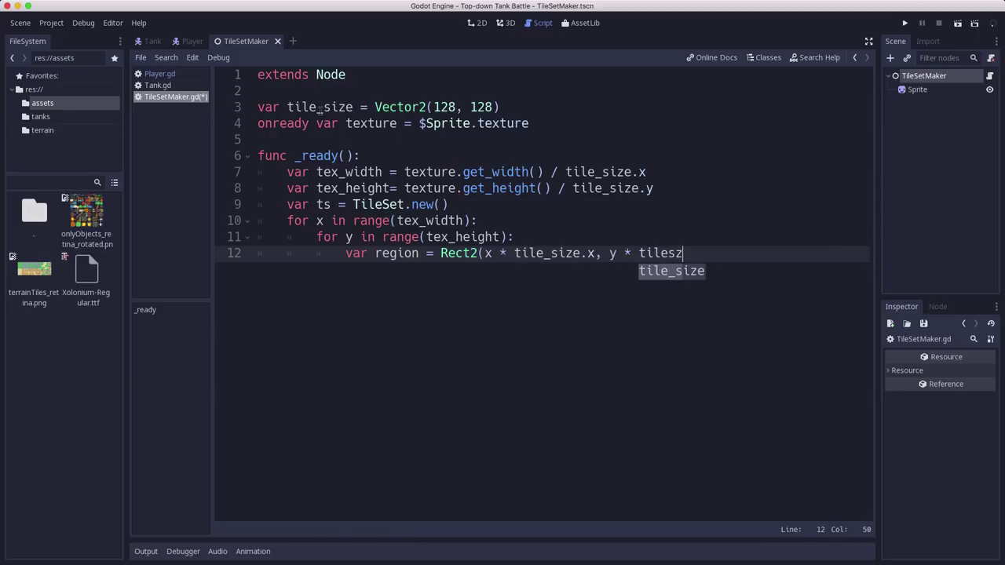
key(Return)
text(.y,)
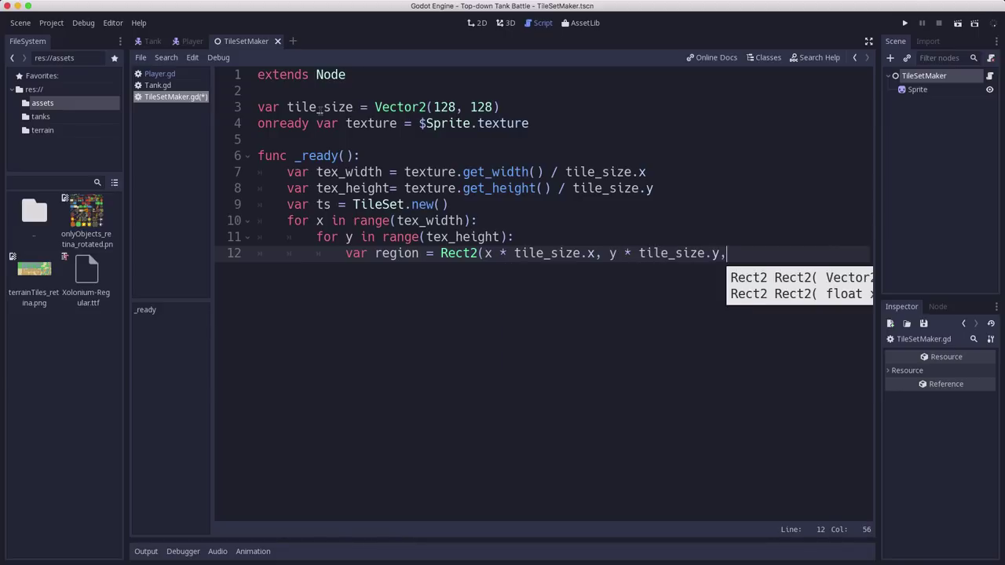
Step: Finish the Rect2 call on an indented continuation line with the size arguments tile_size.x, tile_size.y
key(Return)
key(Tab)
key(Tab)
key(Tab)
key(Tab)
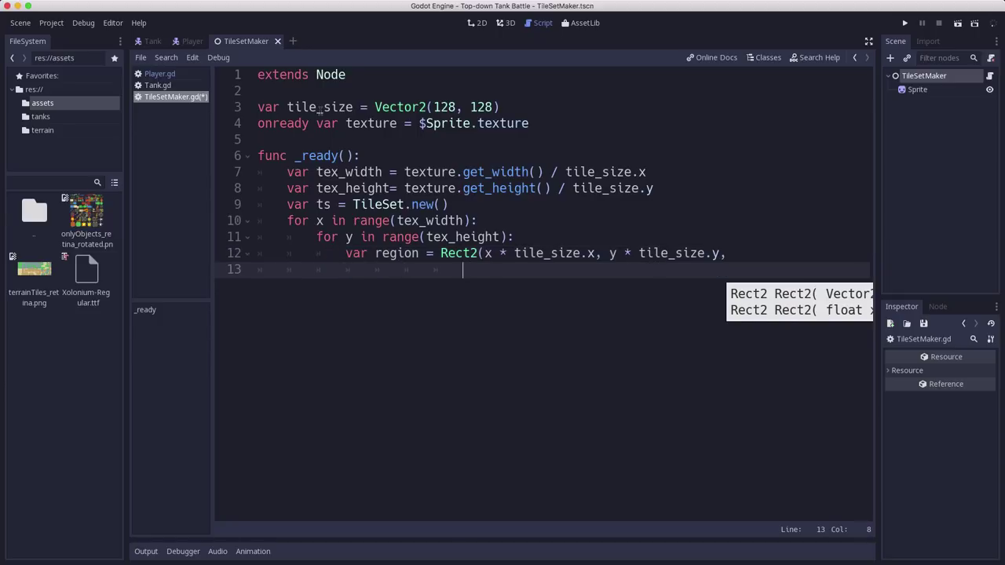
text(tilesz)
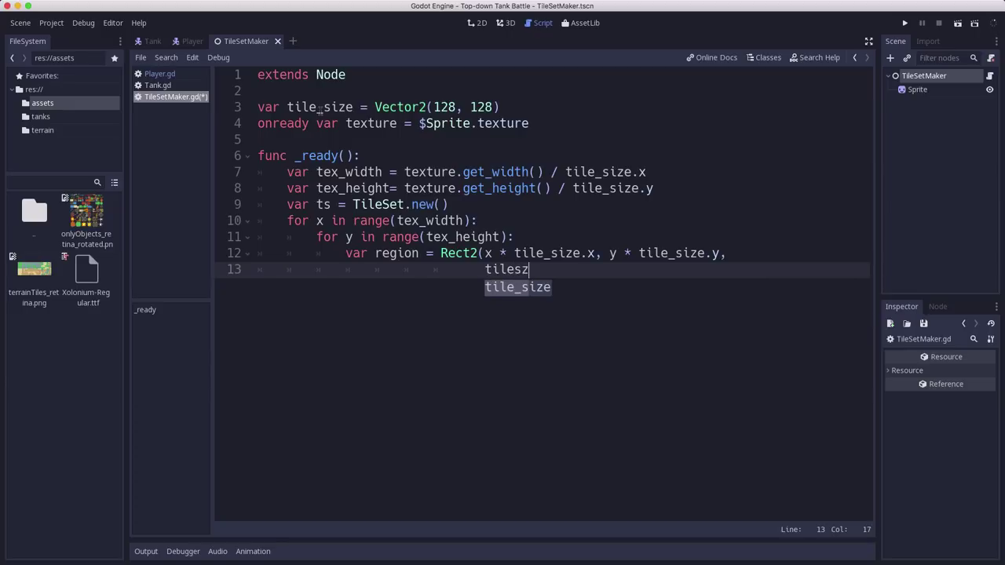
key(Return)
text(.x, t)
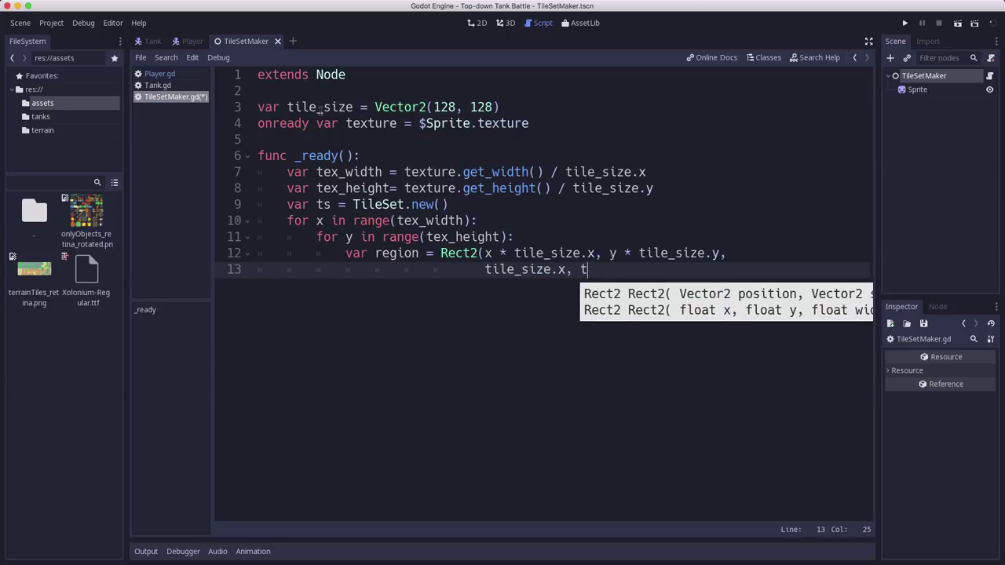
text(ilsez)
key(BackSpace)
key(BackSpace)
text(z)
key(BackSpace)
key(BackSpace)
text(z)
key(Return)
text(.y))
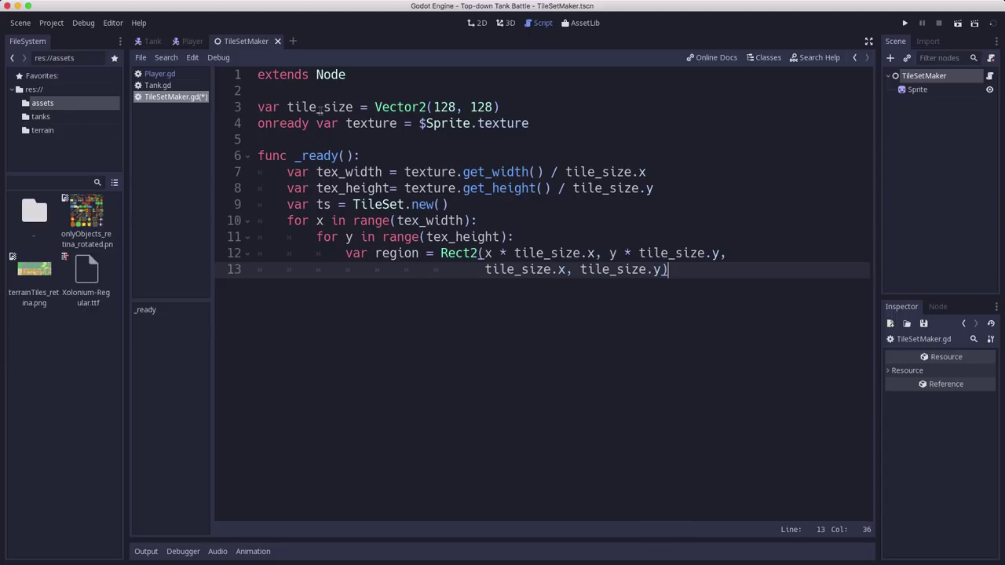
Step: Declare id in the inner loop as x + y * 10 and create a tile with ts.create_tile(id)
key(Return)
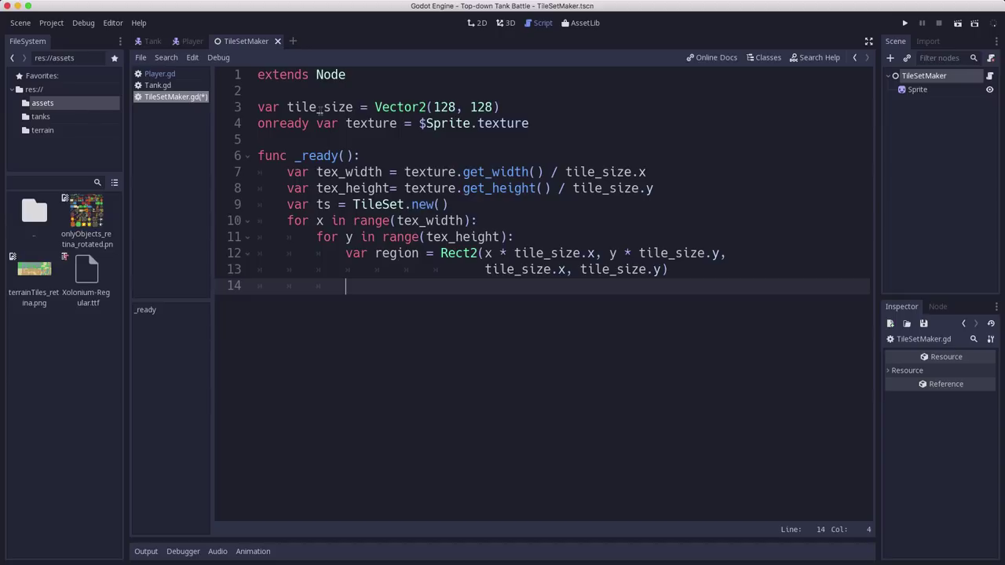
text(var id = x + y * 10)
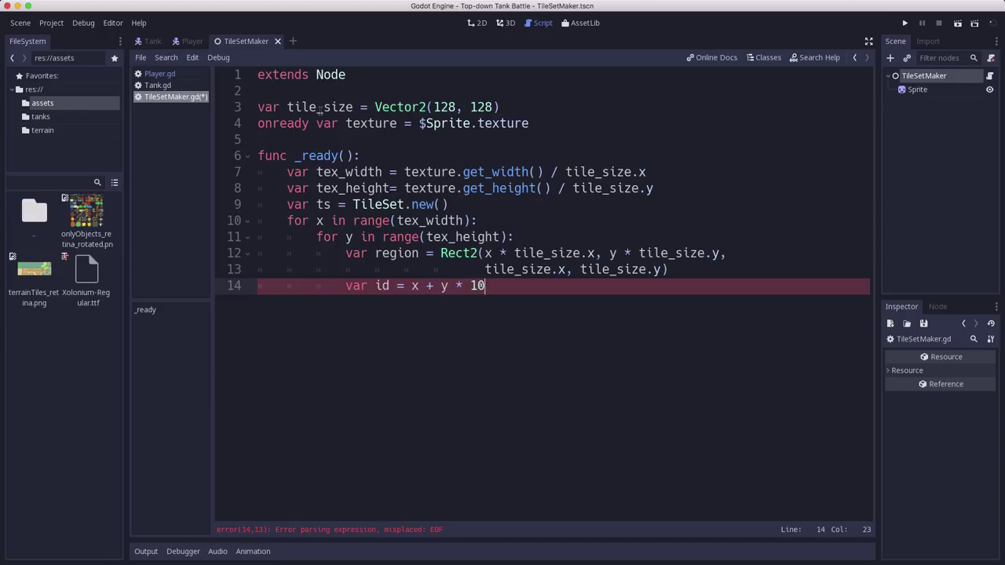
key(Return)
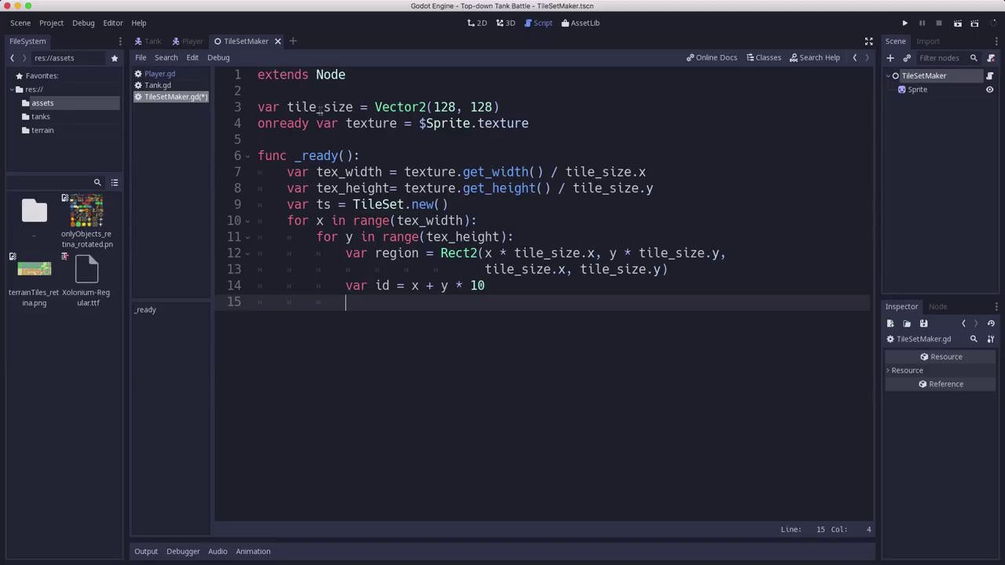
text(ts.crea)
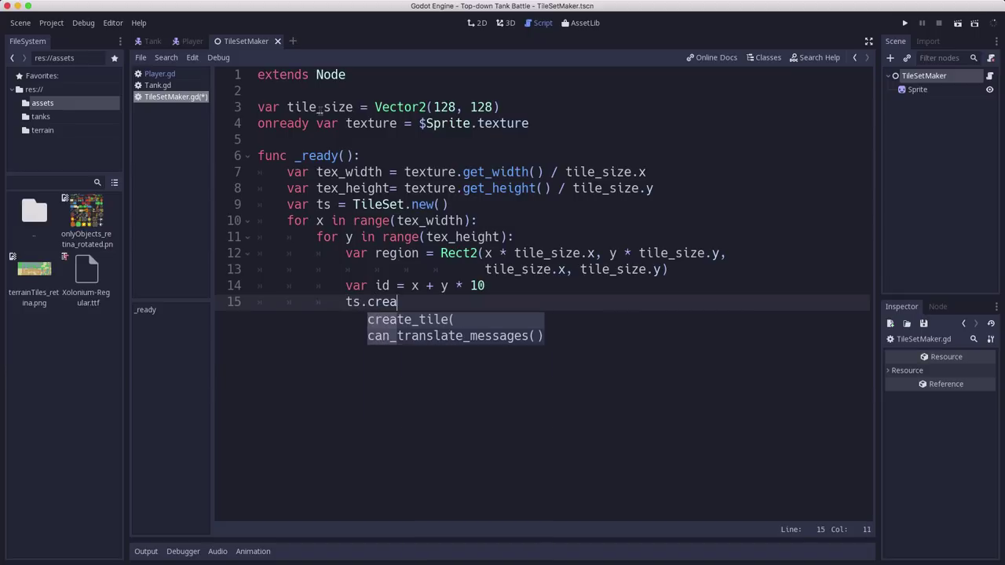
key(Return)
text(id))
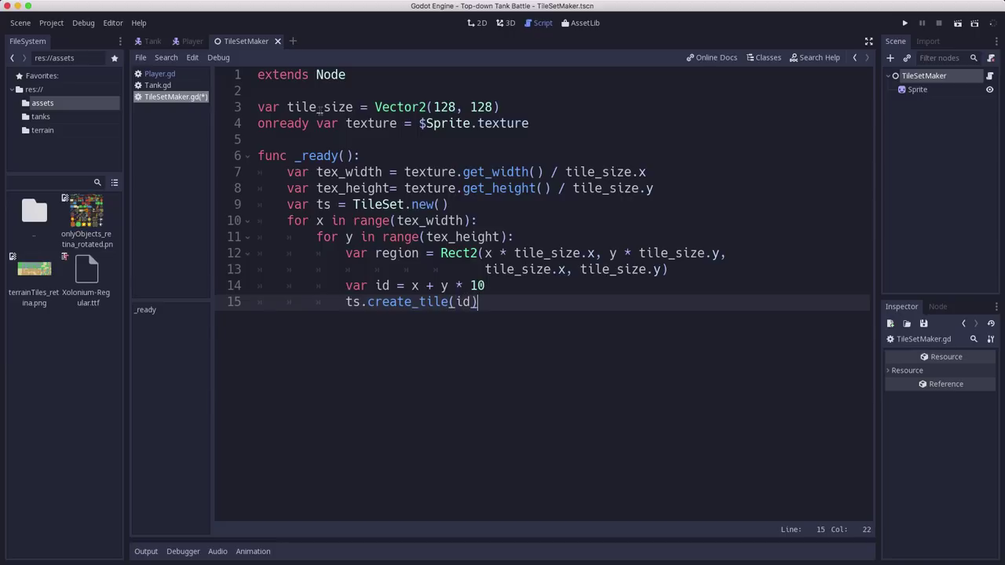
Step: Assign the texture to the new tile with ts.tile_set_texture(id, texture)
key(Return)
text(ts.tile)
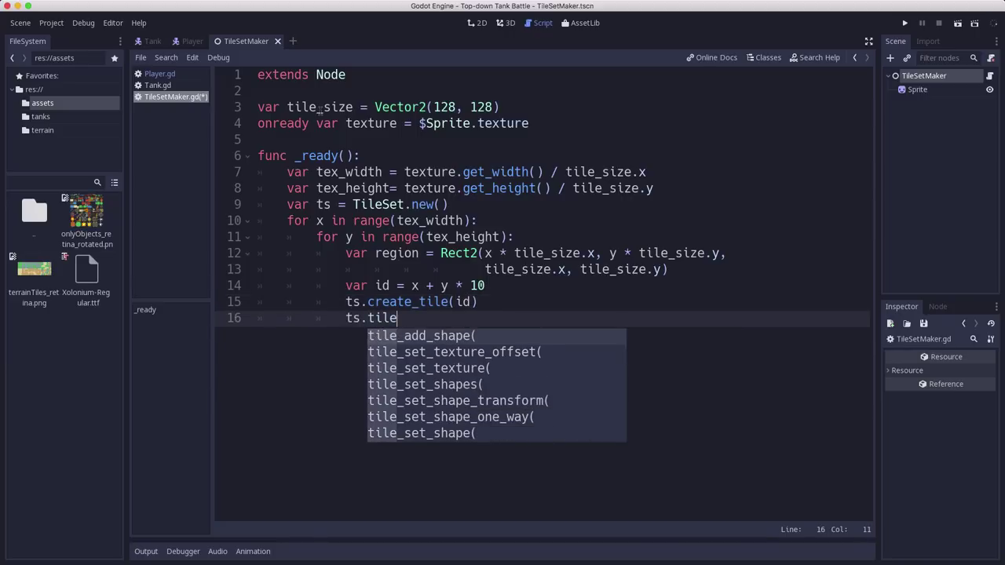
text(_set)
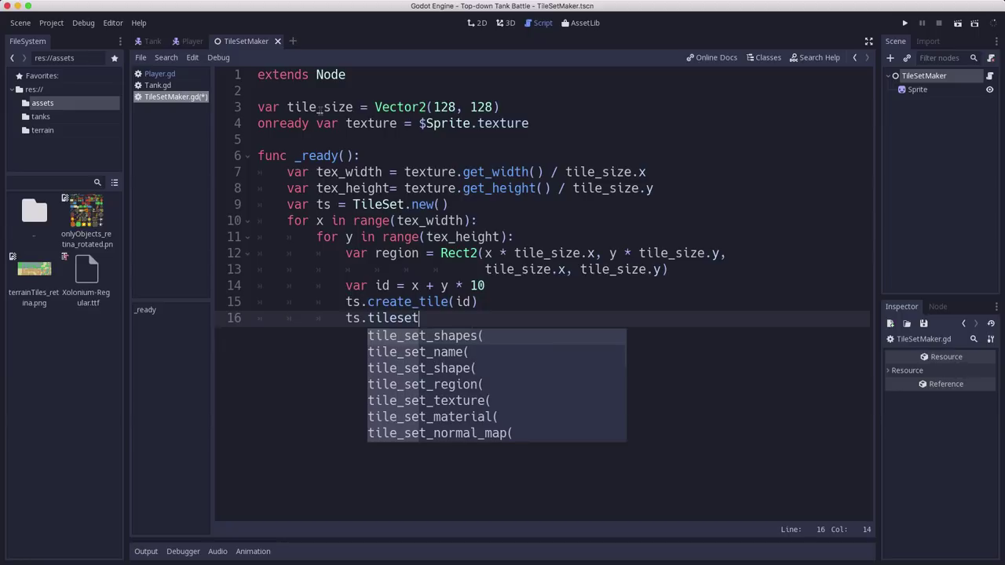
text(_tex)
key(Return)
text(id, texture))
Step: Assign the region to the tile with ts.tile_set_region(id, region)
key(Return)
text(ts.tile_)
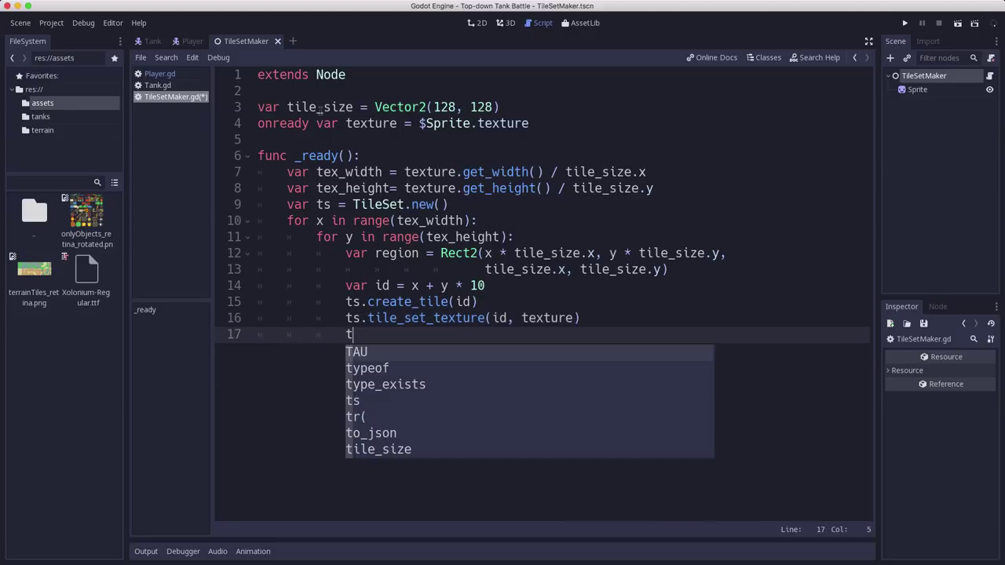
text(s)
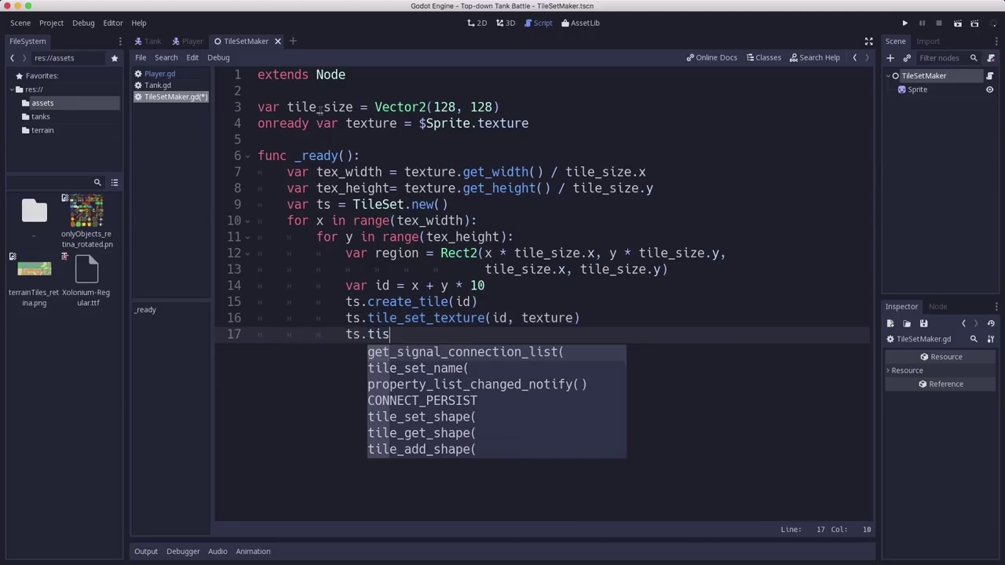
text(et_re)
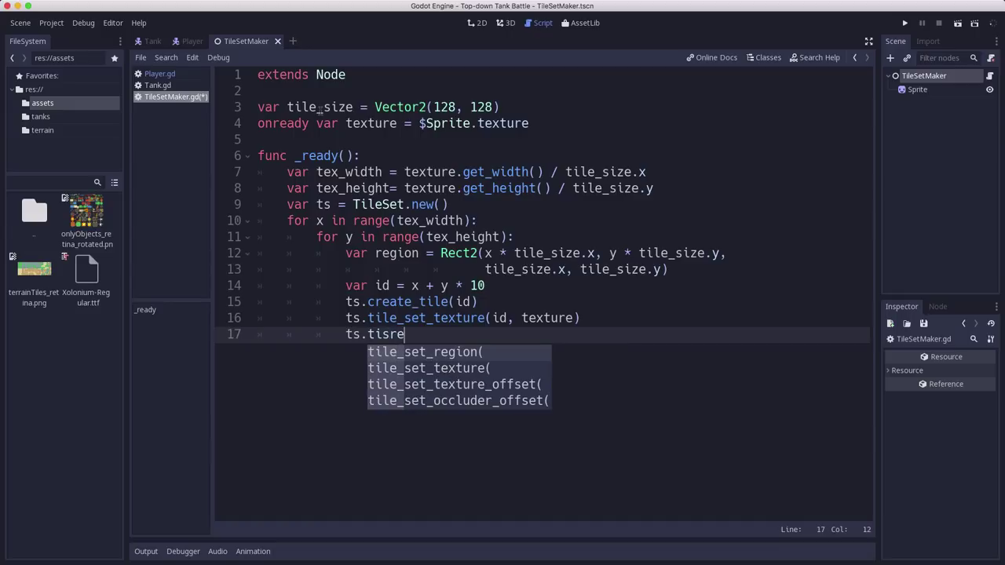
key(Return)
text(id, region))
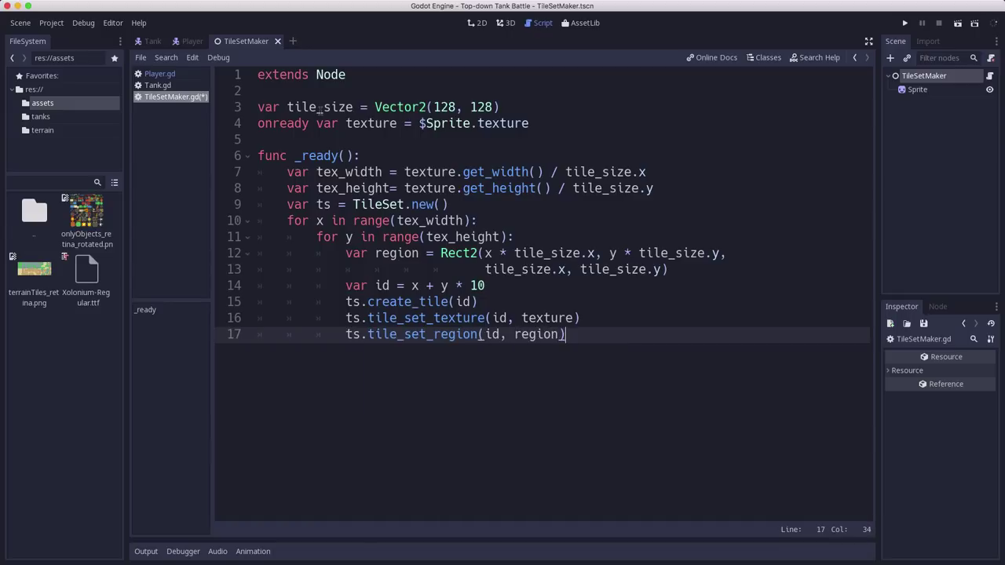
Step: After both loops, at the _ready() body's indentation, add ResourceSaver.save("res://terrain/terrain_tiles.tres", ts)
key(Return)
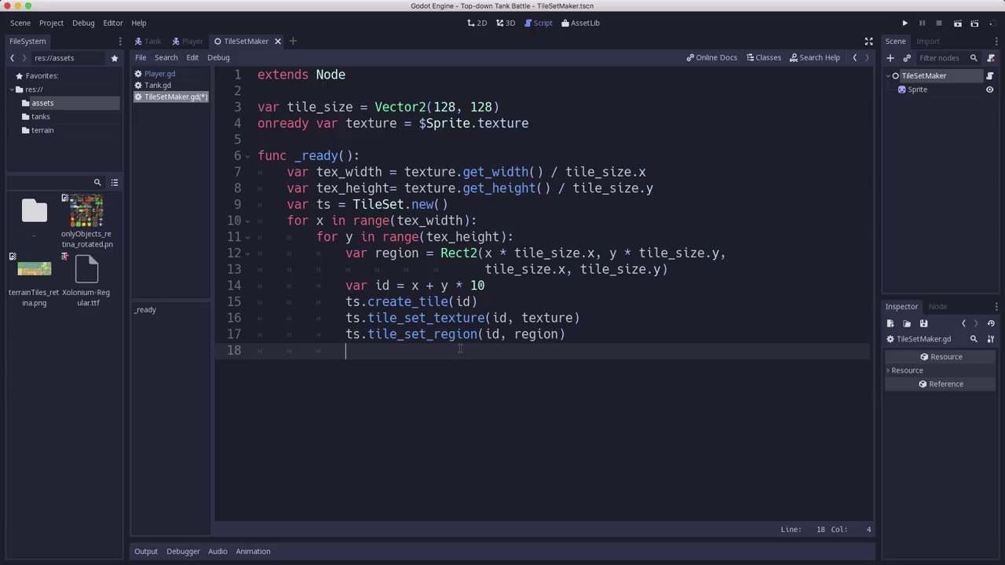
key(BackSpace)
key(BackSpace)
text(ResourceSaver)
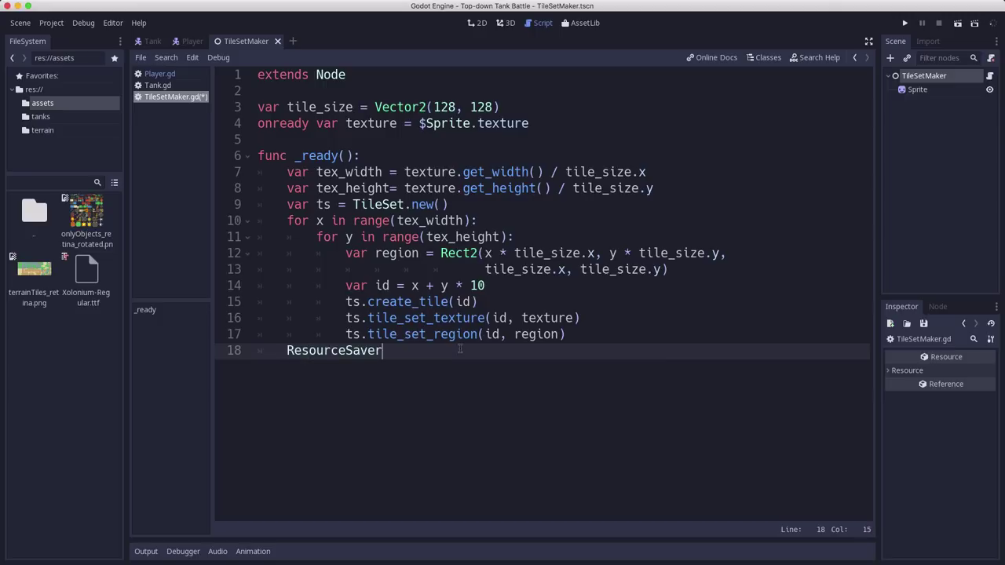
text(.save()
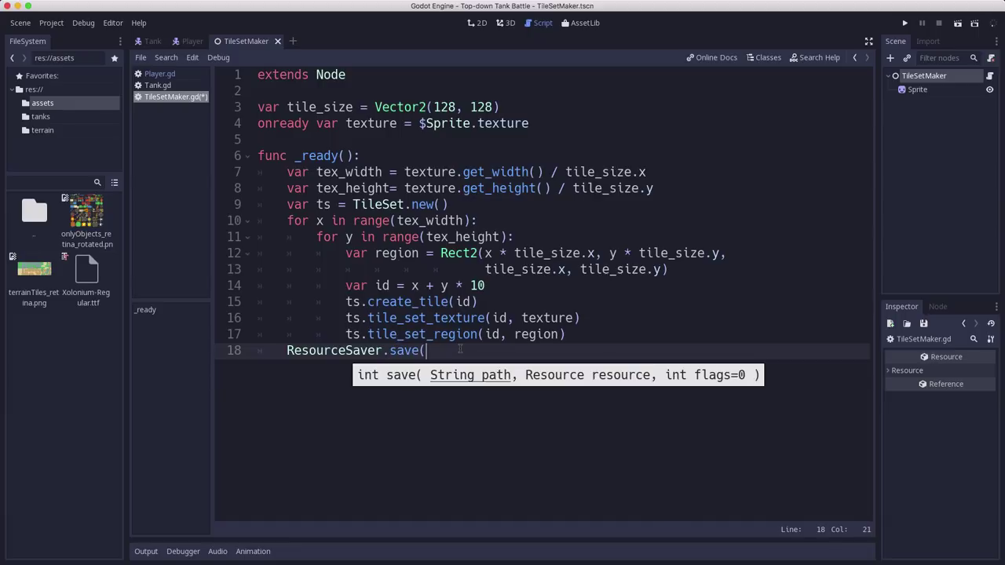
text("re)
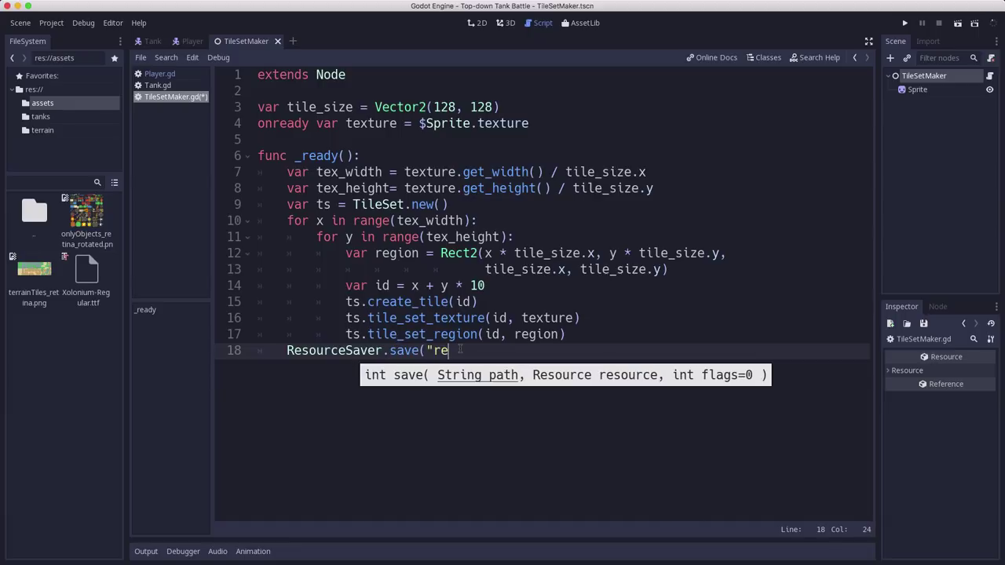
text(s://terrain)
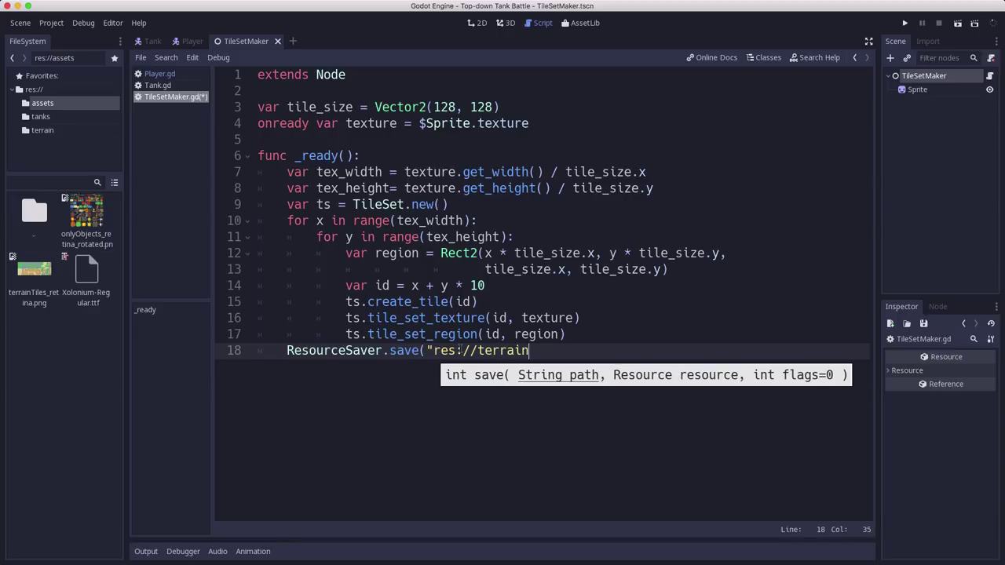
text(/terrain_tile)
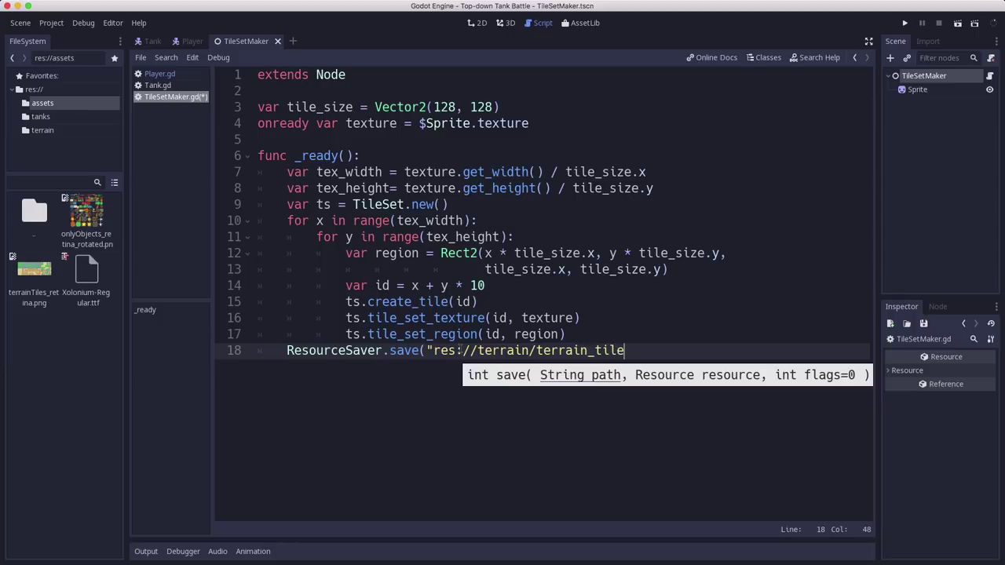
text(s.tres"))
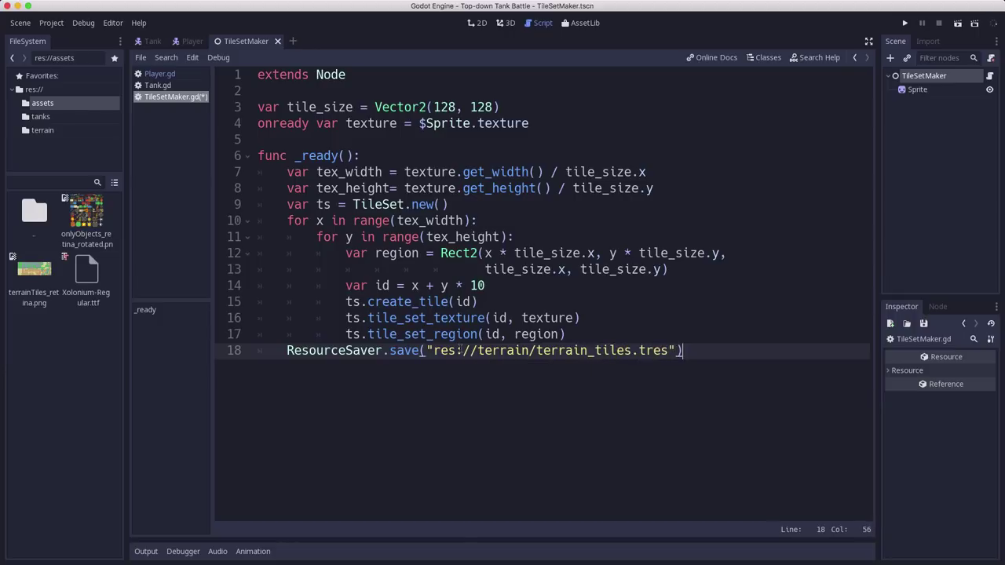
key(BackSpace)
text(, ts))
Step: Check the arguments of the ResourceSaver.save line and save the TileSetMaker script
click(337, 351)
click(703, 351)
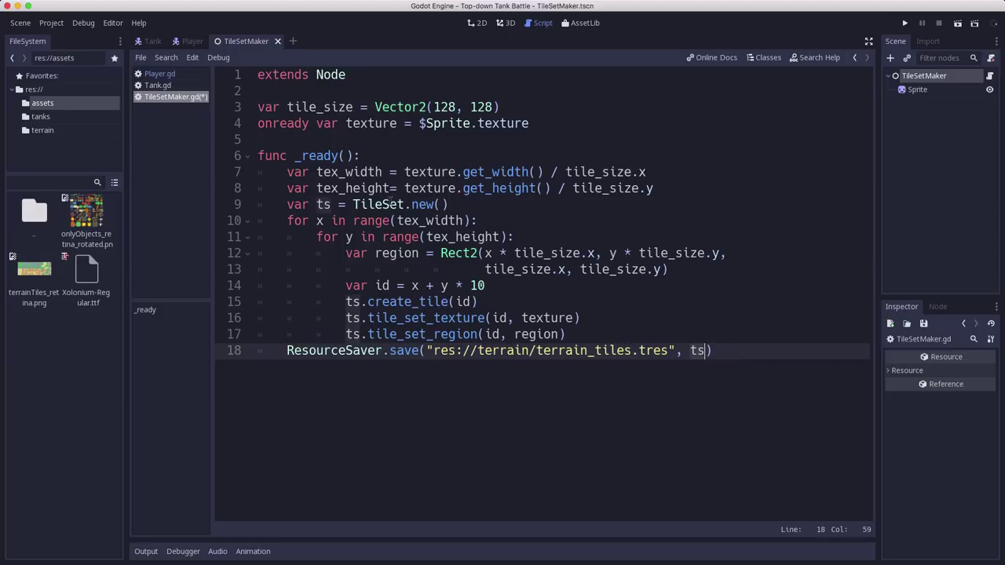
drag(456, 350, 664, 351)
click(667, 350)
key(super+s)
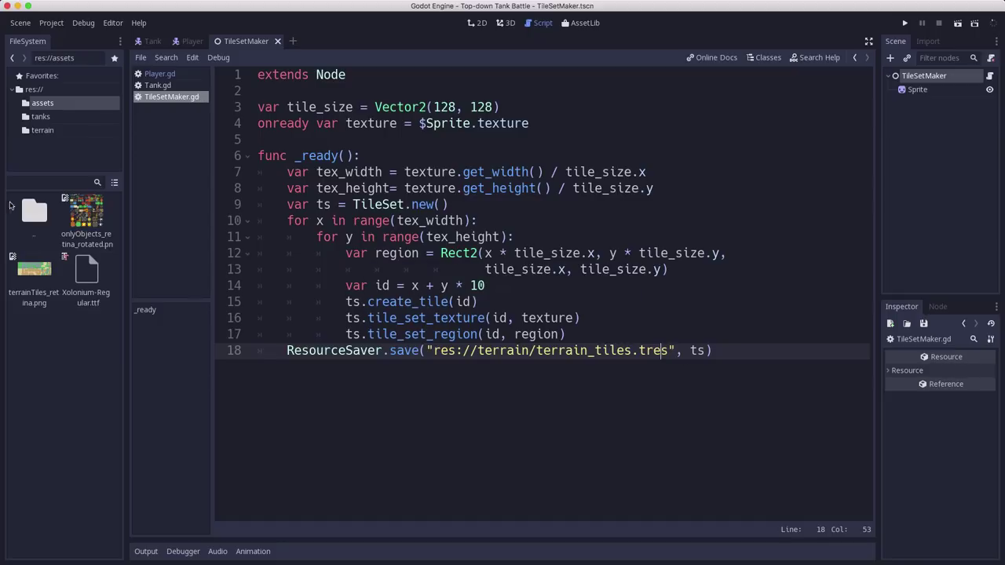
Step: Run the TileSetMaker scene once to generate the tileset, and select terrain_tiles.tres in the terrain folder
click(53, 130)
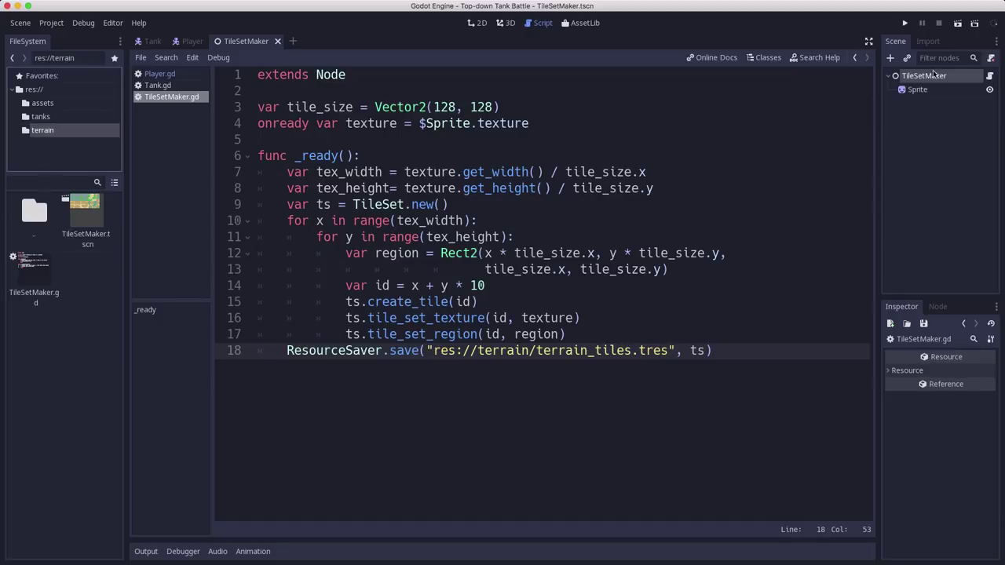
click(957, 23)
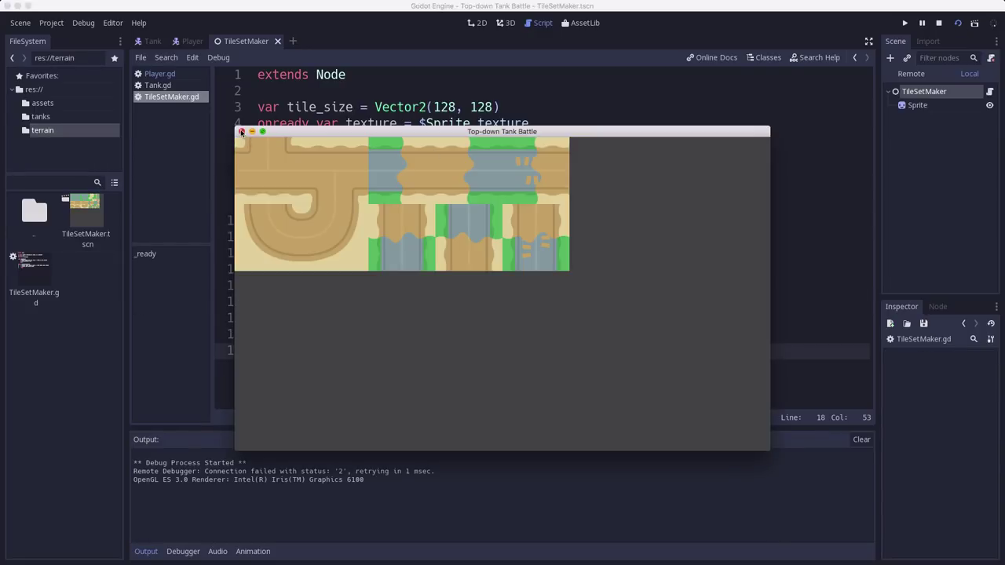
click(242, 131)
click(75, 284)
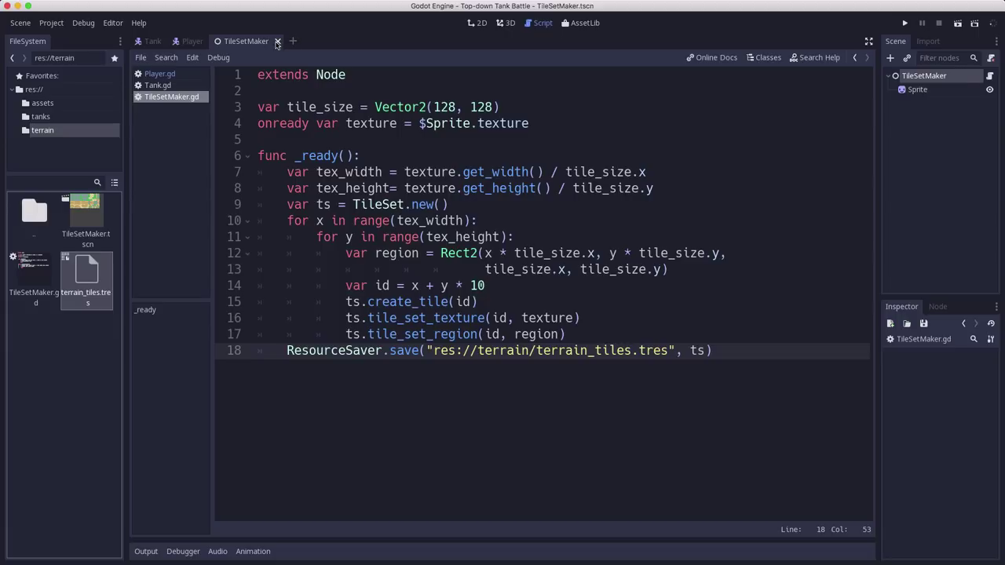
Step: Close the TileSetMaker scene and start a new scene with a Node2D as its root
click(277, 41)
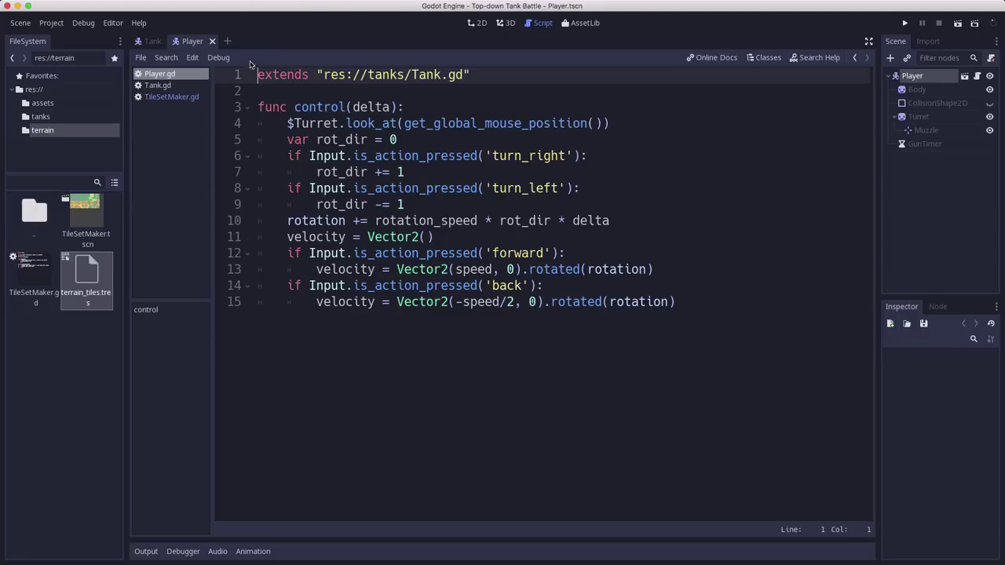
click(226, 40)
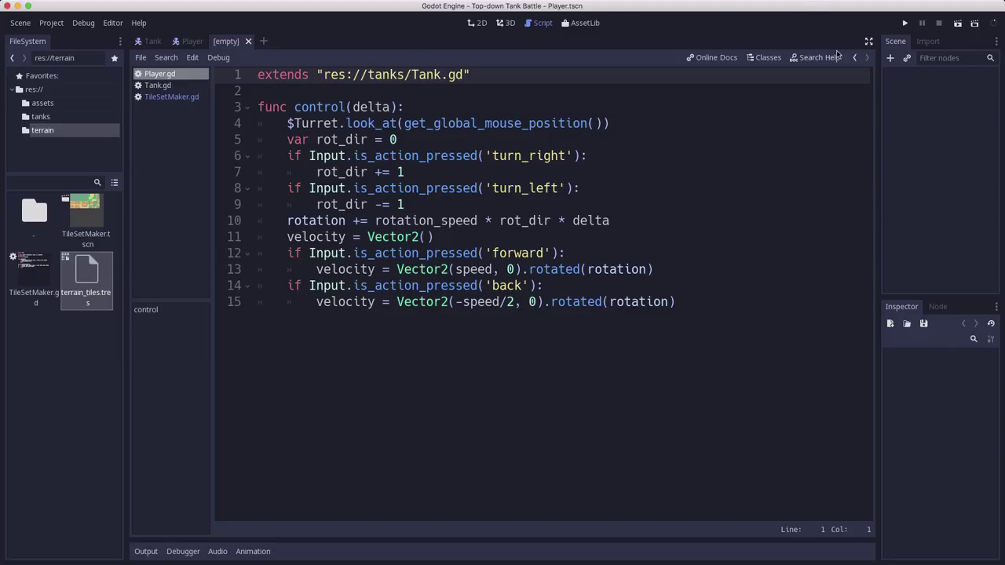
click(891, 59)
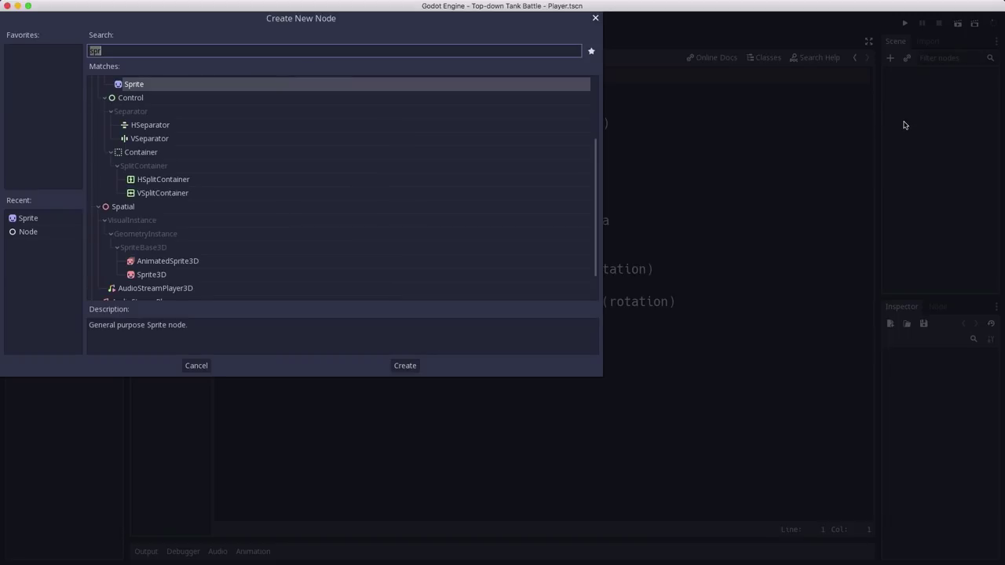
text(nod)
key(Return)
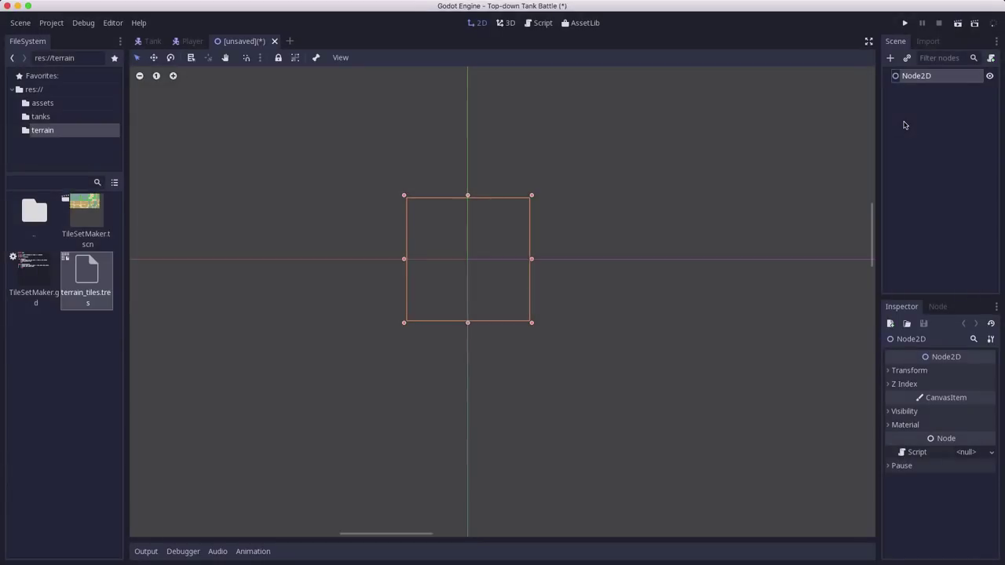
Step: Rename the new scene's root node to Map01
double_click(919, 80)
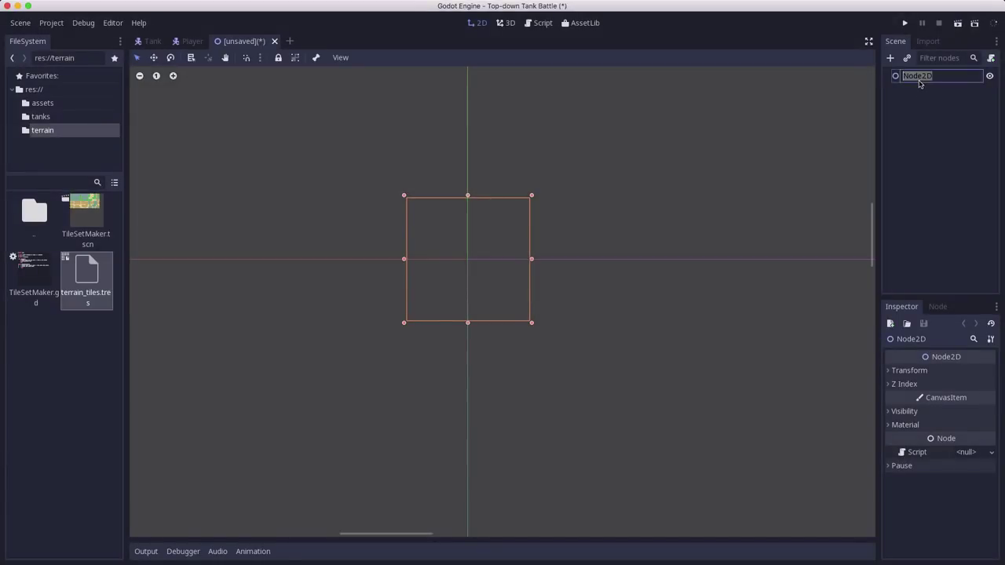
text(Map01)
key(Return)
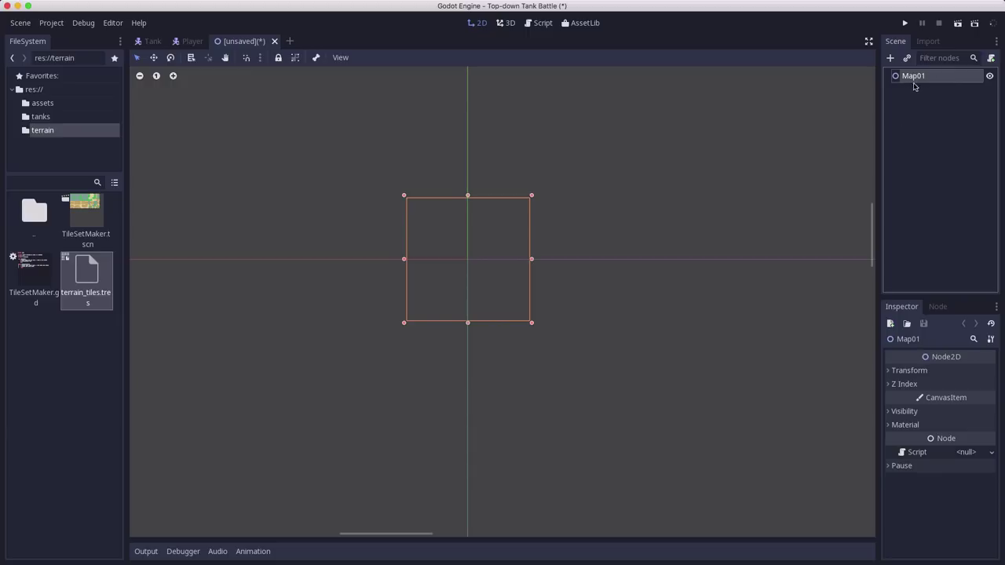
Step: Add a TileMap node under Map01 and assign terrain_tiles.tres as its Tile Set
click(889, 58)
text(tilemap)
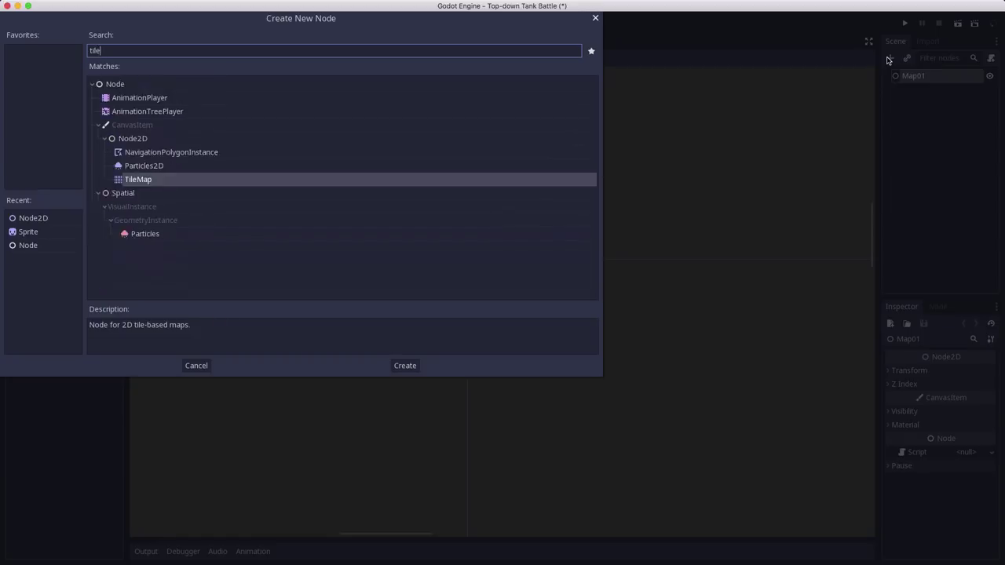
key(Return)
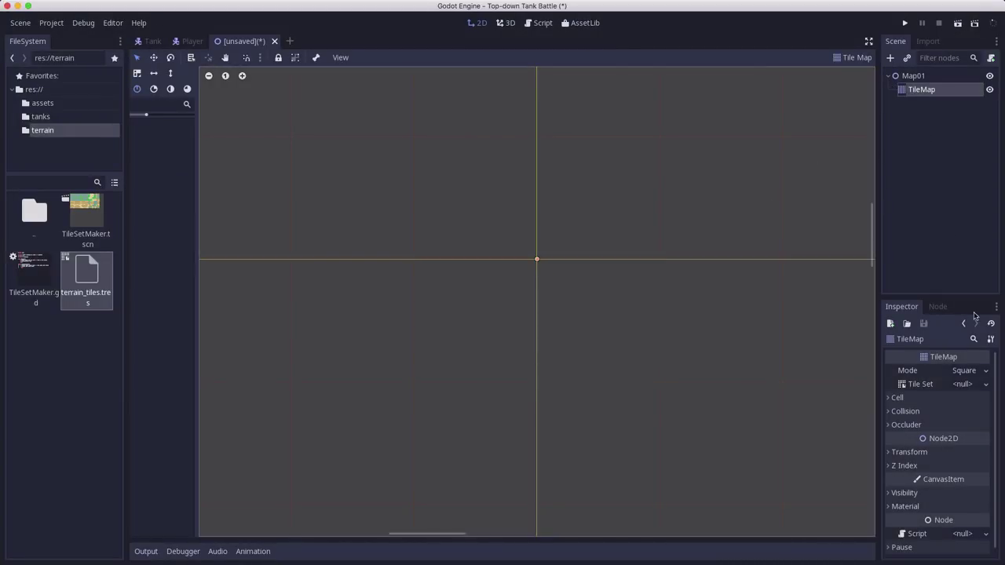
drag(93, 279, 967, 384)
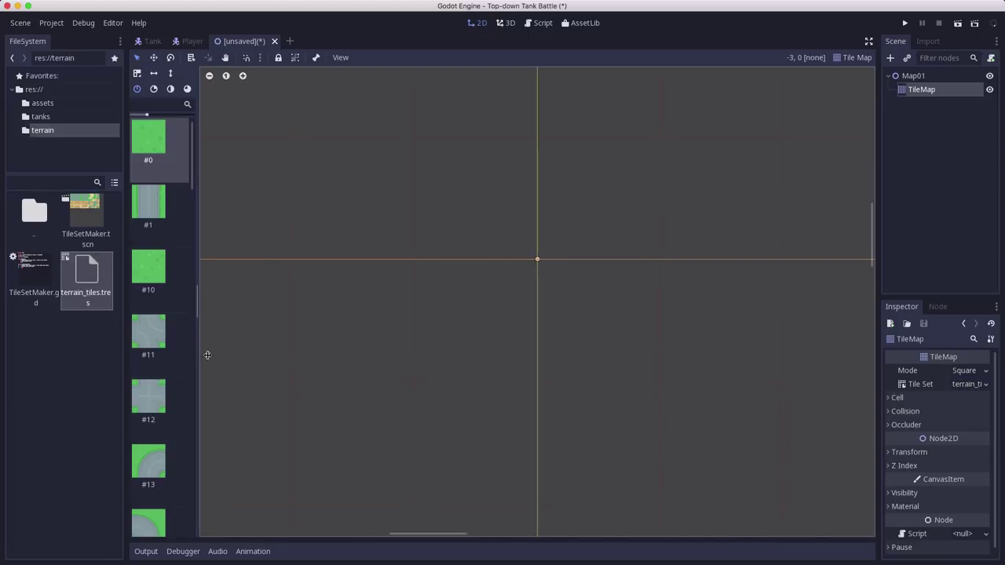
Step: Widen the tile palette to show several columns and set the TileMap's cell size to 128 by 128
drag(198, 358, 275, 357)
scroll(242, 358, down, 3)
scroll(241, 358, up, 1)
scroll(512, 322, down, 5)
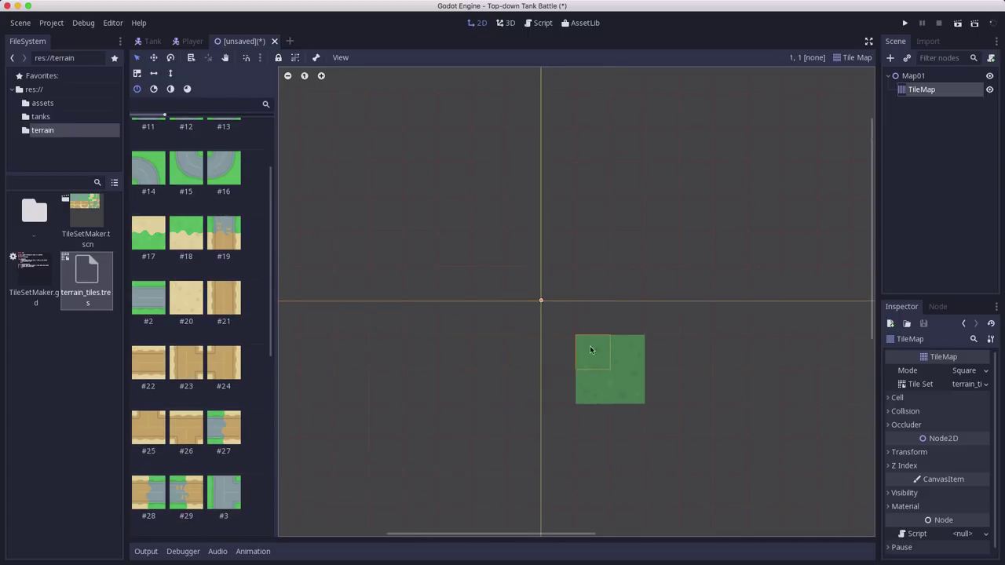
click(937, 398)
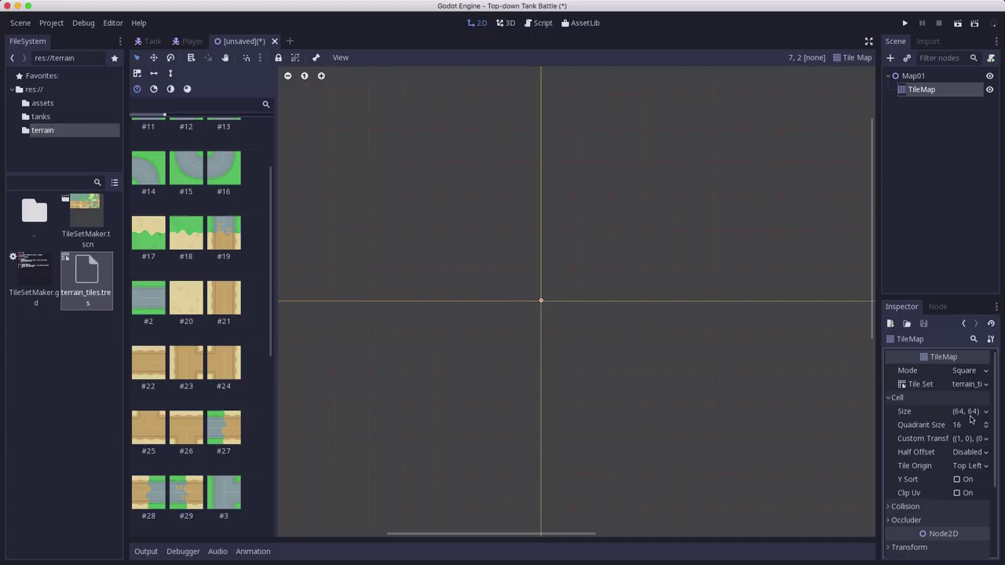
click(966, 412)
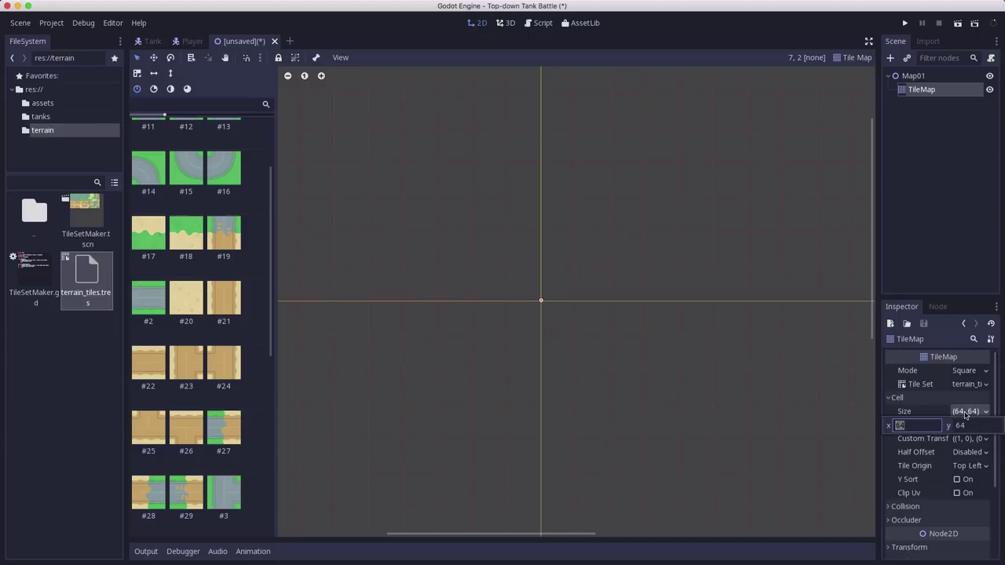
key(Tab)
text(128)
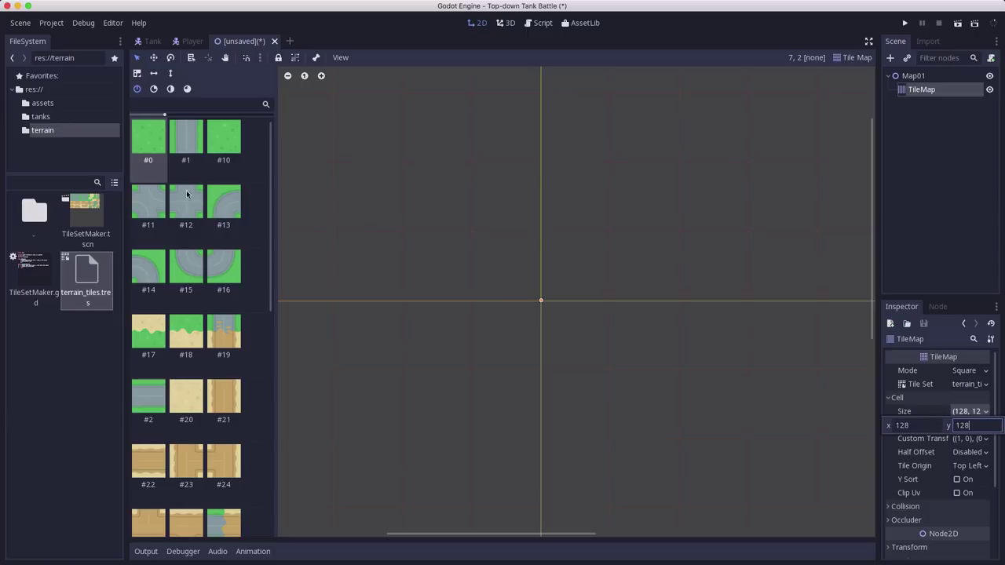
Step: Paint a solid block of plain grass tile #0, about 11 by 8 cells, starting one cell above and left of the origin
click(205, 163)
middle_drag(601, 367, 447, 303)
scroll(463, 337, down, 5)
scroll(518, 306, up, 2)
middle_drag(485, 196, 427, 145)
mouse_move(427, 145)
mouse_down()
mouse_move(588, 225)
mouse_move(543, 235)
mouse_up()
mouse_move(508, 198)
mouse_down()
mouse_move(451, 168)
mouse_move(432, 216)
mouse_move(415, 183)
mouse_move(562, 194)
mouse_move(457, 231)
mouse_move(411, 200)
mouse_move(514, 170)
mouse_move(499, 179)
mouse_move(538, 187)
mouse_move(525, 215)
mouse_move(465, 223)
mouse_move(410, 145)
mouse_move(508, 145)
mouse_move(587, 161)
mouse_move(605, 230)
mouse_move(524, 246)
mouse_move(414, 244)
mouse_move(404, 223)
mouse_move(470, 275)
mouse_move(633, 264)
mouse_move(631, 202)
mouse_move(586, 162)
mouse_move(597, 194)
mouse_move(587, 151)
mouse_move(615, 147)
mouse_move(644, 163)
mouse_move(631, 195)
mouse_up()
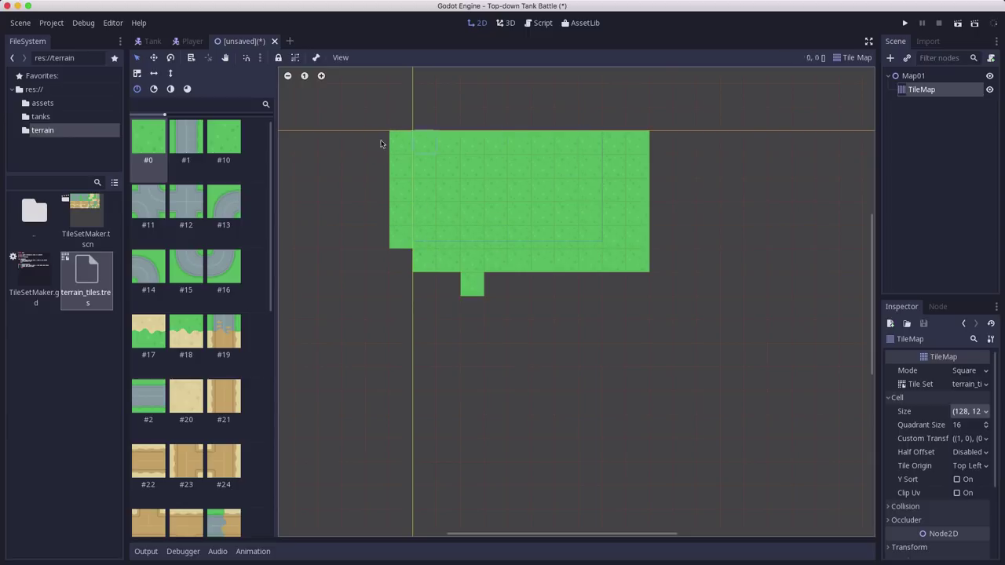
mouse_move(402, 252)
mouse_down()
mouse_move(472, 288)
mouse_move(638, 284)
mouse_up()
scroll(560, 241, up, 2)
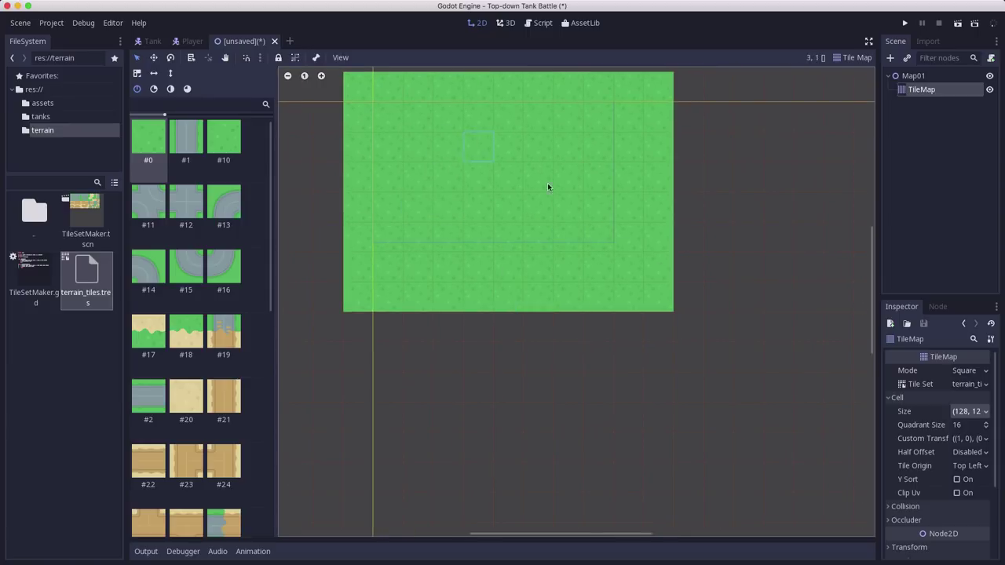
scroll(480, 167, up, 1)
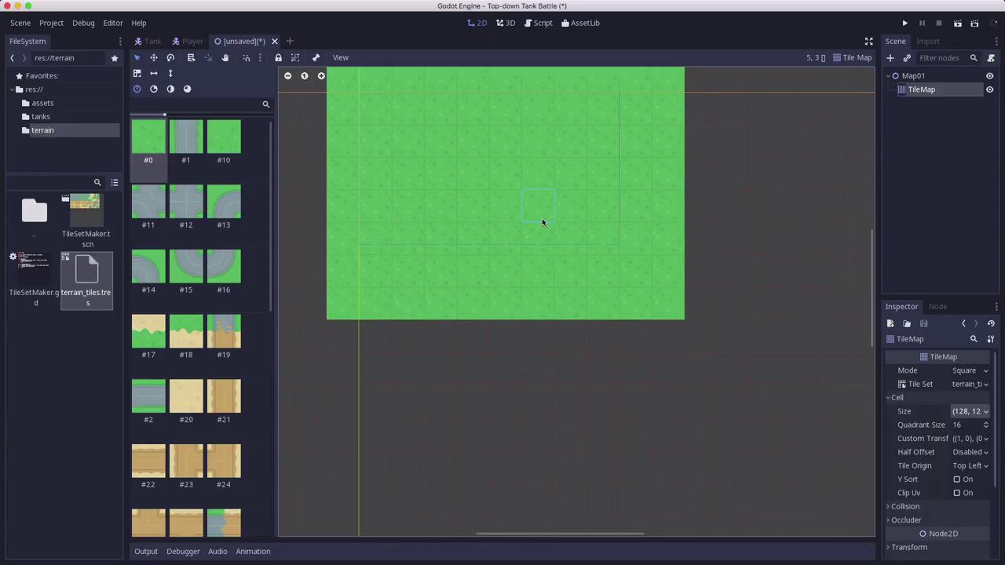
scroll(486, 227, down, 3)
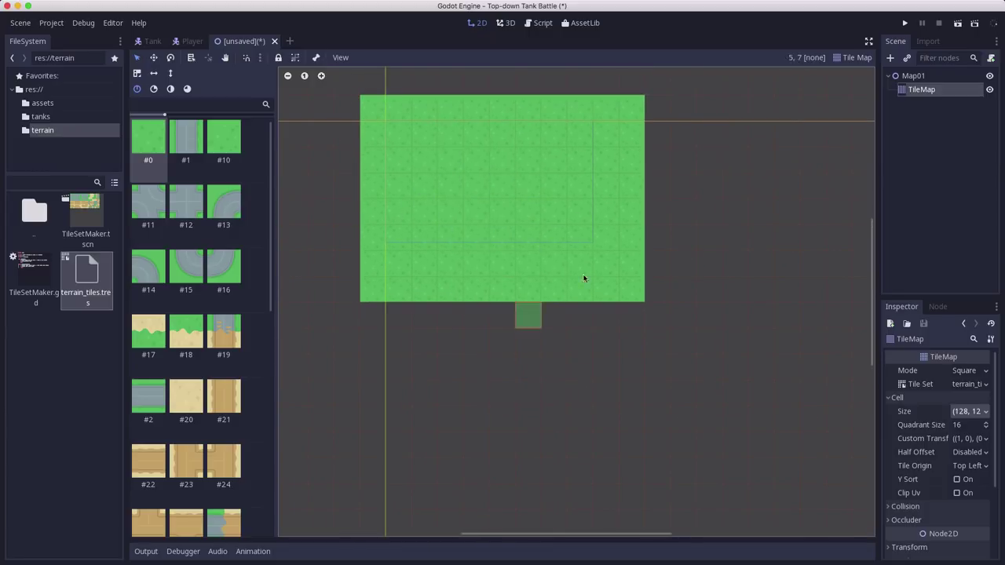
scroll(461, 230, up, 2)
scroll(461, 230, down, 2)
scroll(461, 230, up, 3)
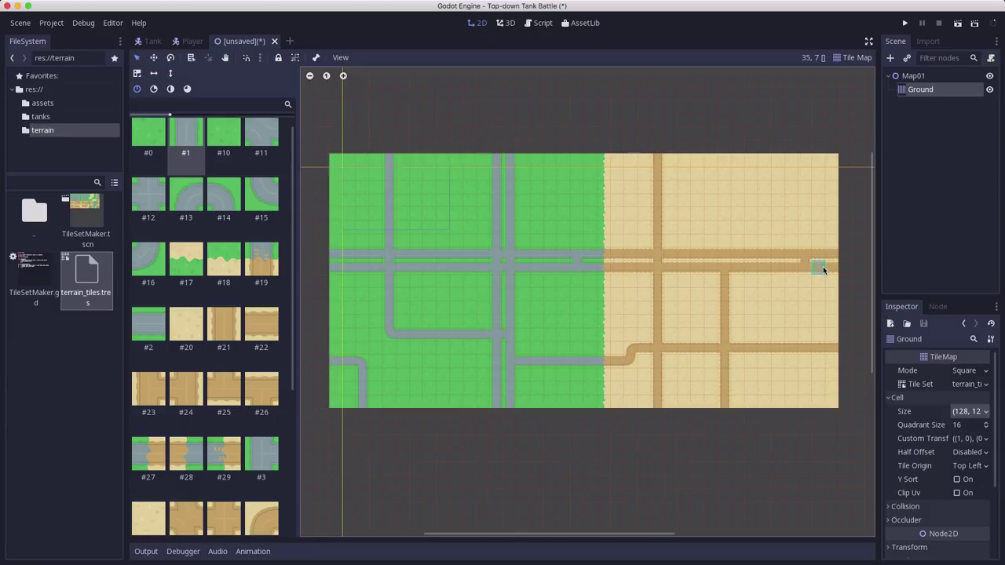
scroll(573, 230, up, 10)
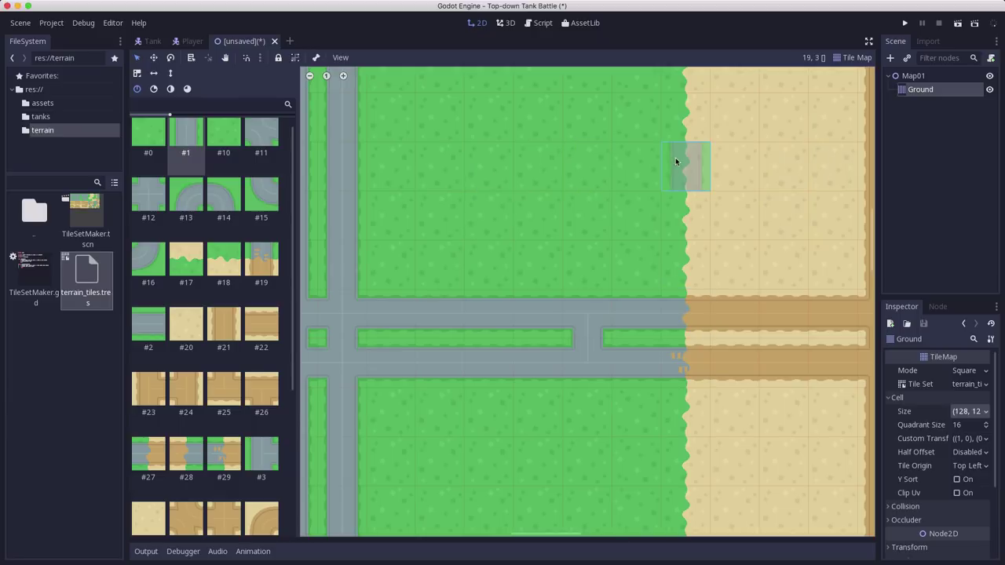
scroll(675, 275, down, 8)
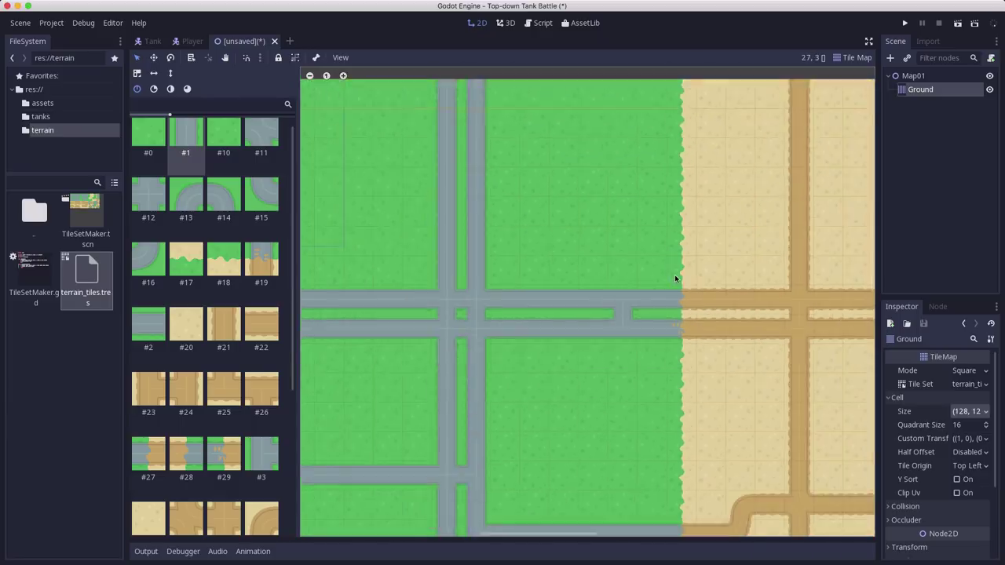
middle_drag(664, 288, 613, 240)
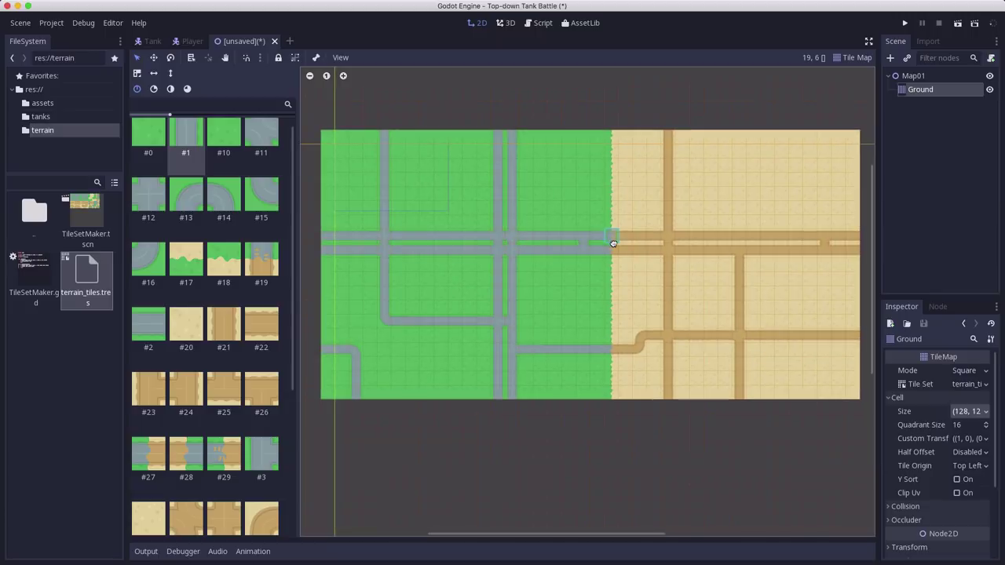
click(916, 93)
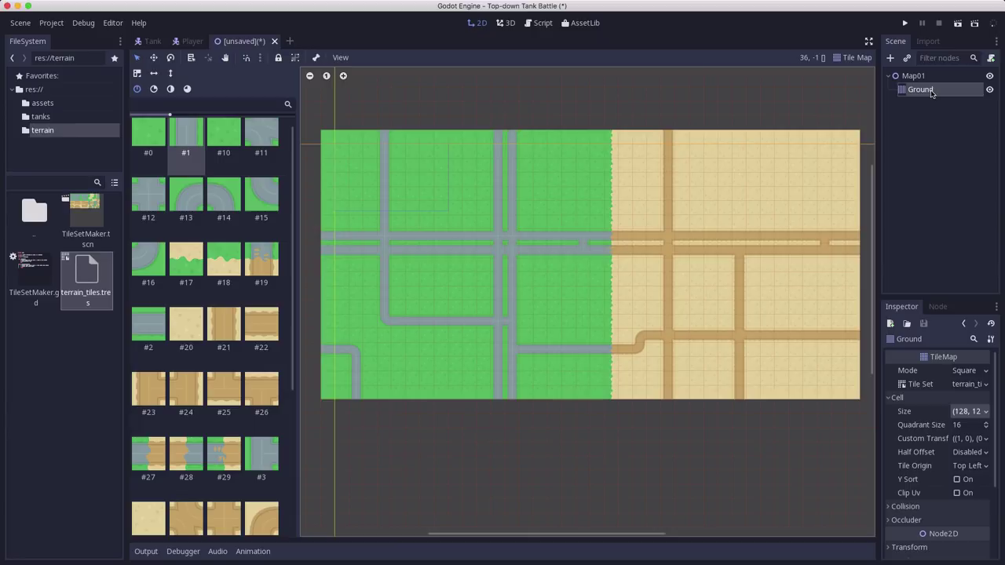
Step: Save the map scene as Map01.tscn in a new maps folder at the project root
key(super+s)
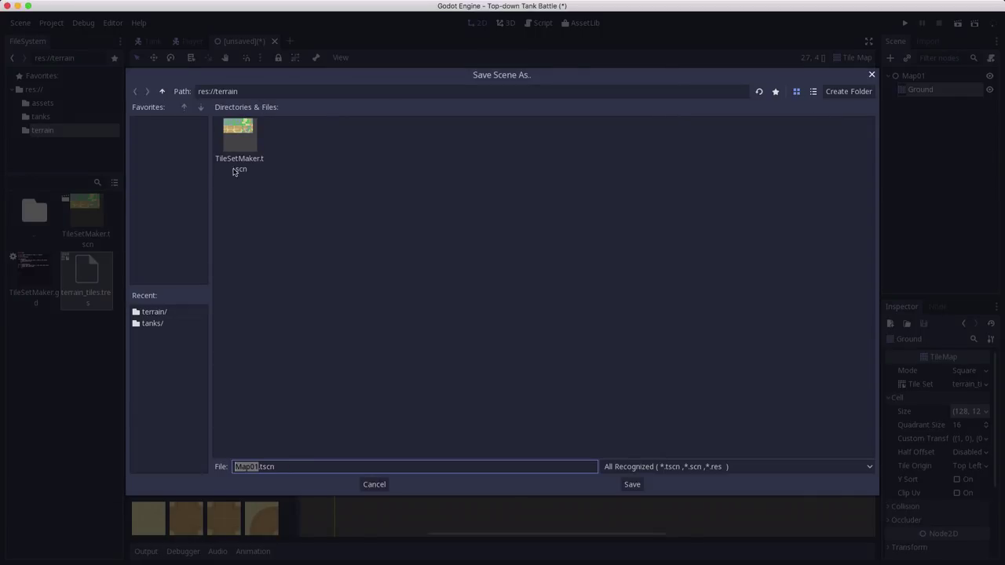
click(161, 91)
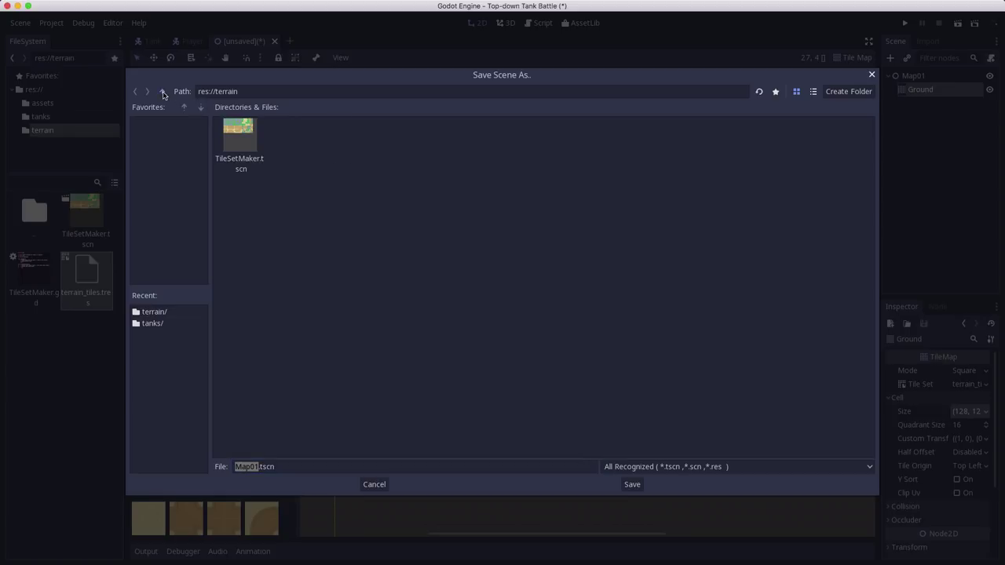
click(848, 92)
text(maps)
key(Return)
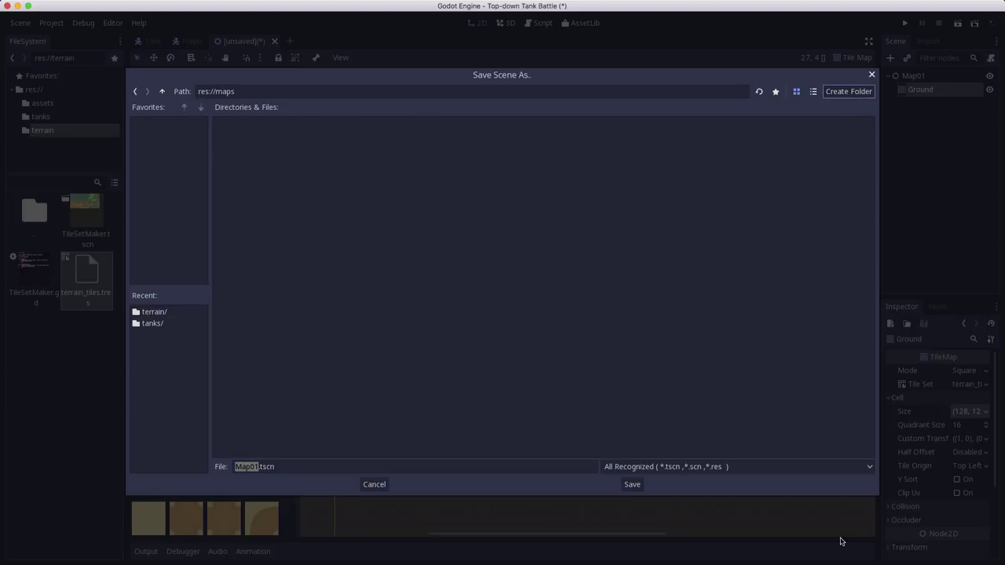
click(634, 484)
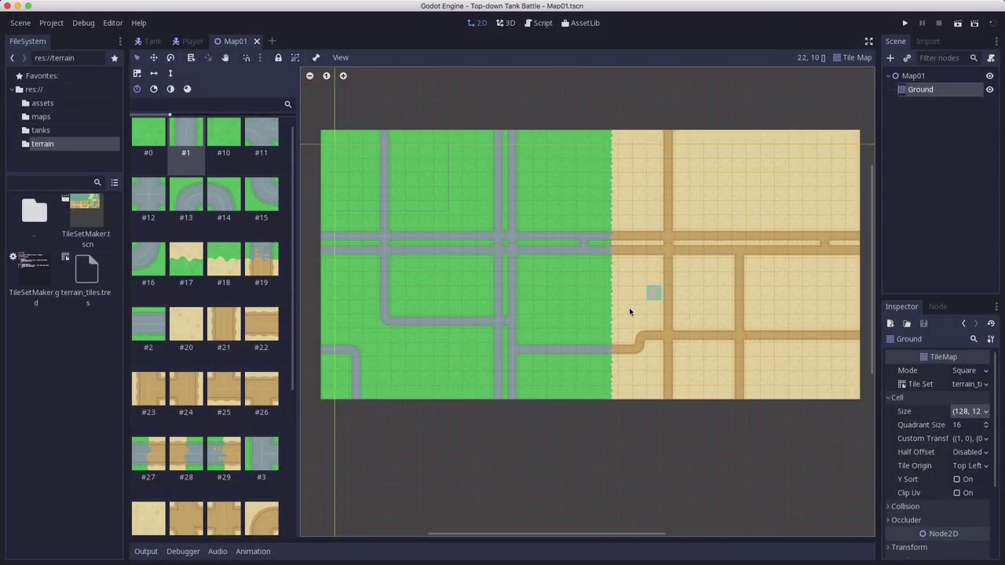
Step: Instance the Player scene from the tanks folder as a child of the Map01 root node
scroll(543, 293, up, 1)
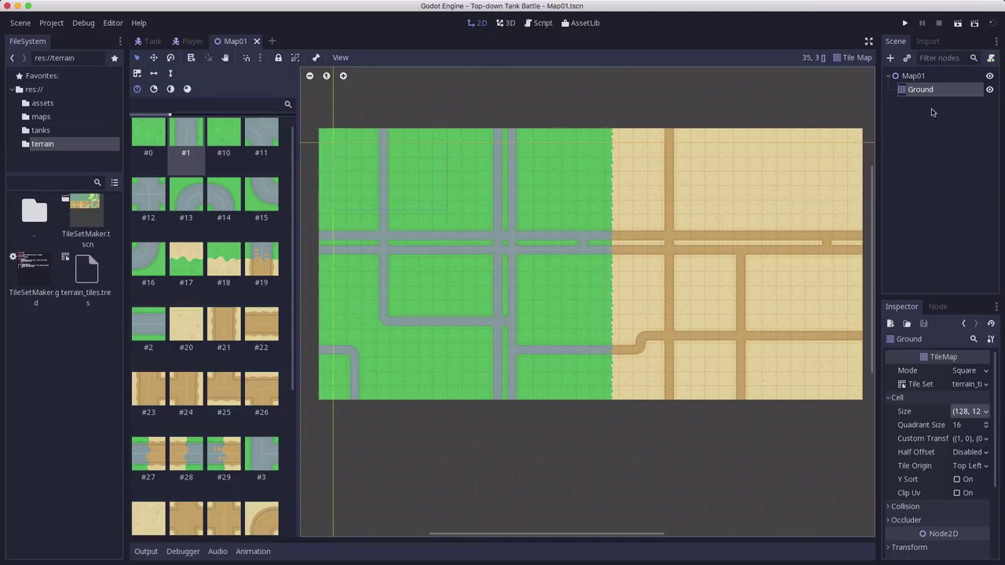
click(915, 76)
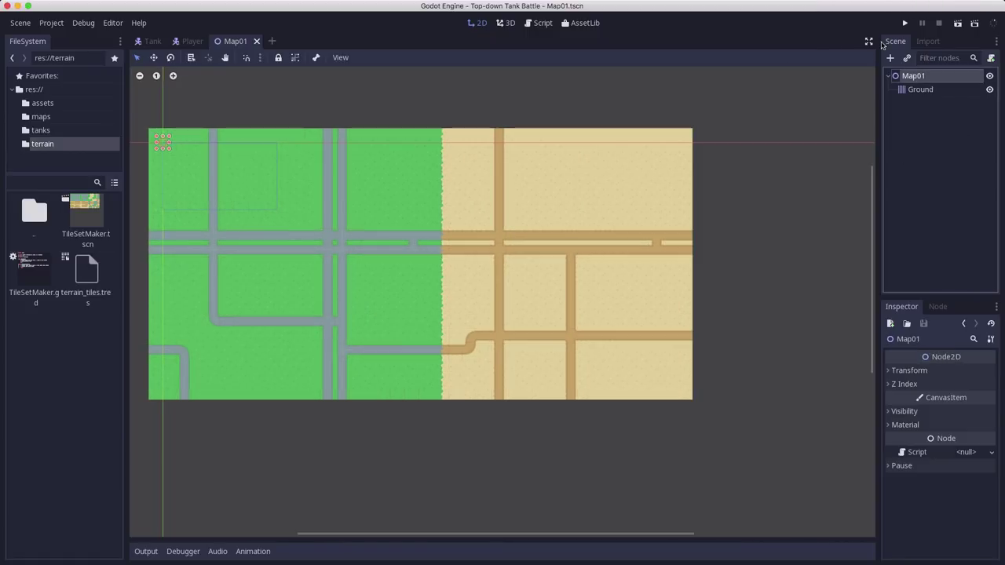
click(907, 58)
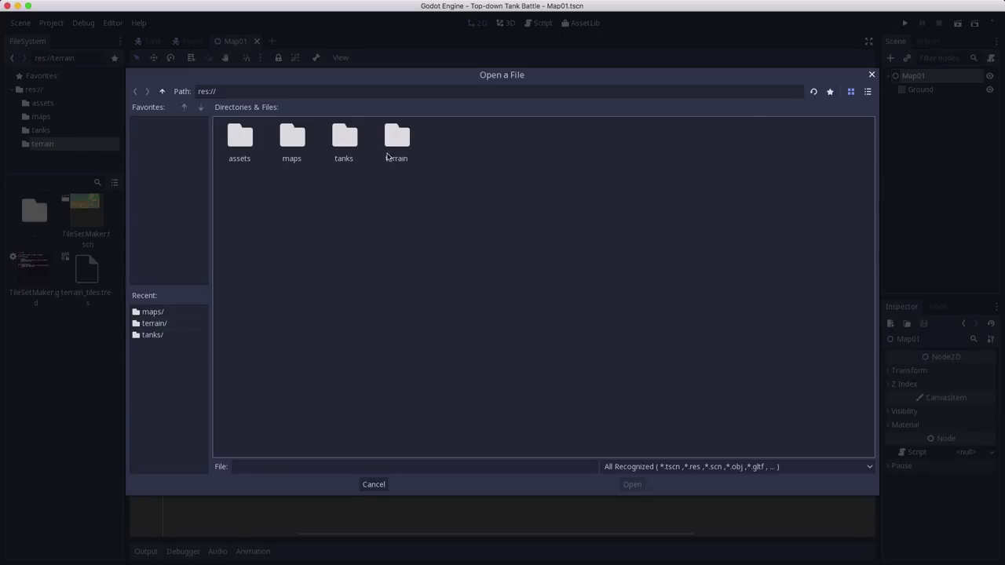
double_click(345, 140)
double_click(235, 135)
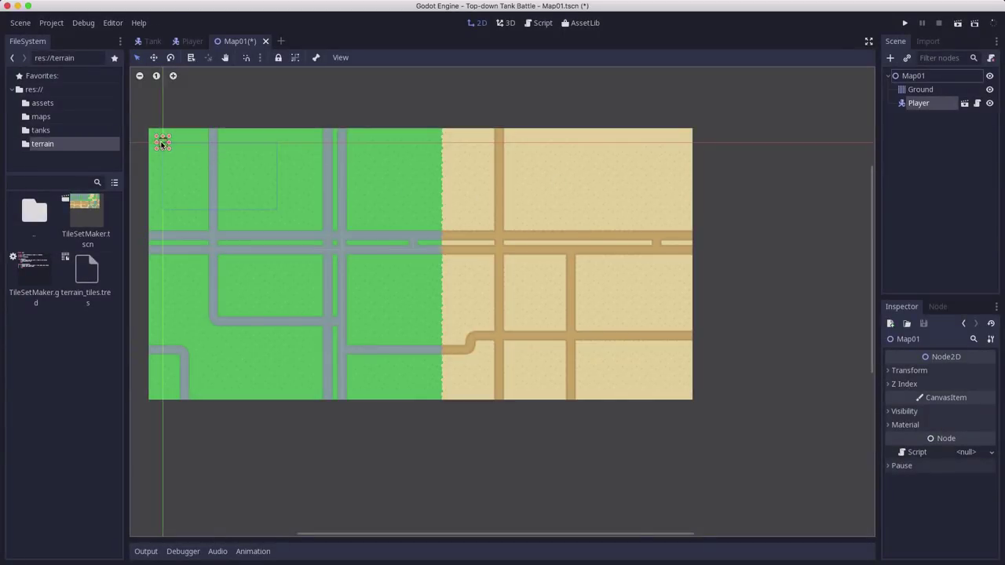
scroll(161, 144, up, 1)
middle_drag(197, 140, 291, 130)
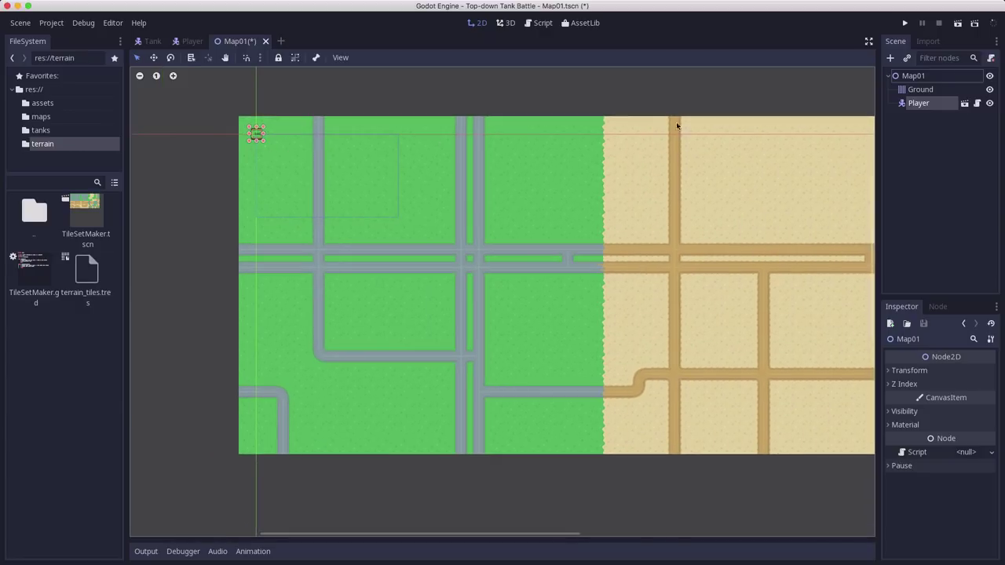
Step: Run the Map01 scene and drive and turn the player tank across the terrain to test it
click(957, 24)
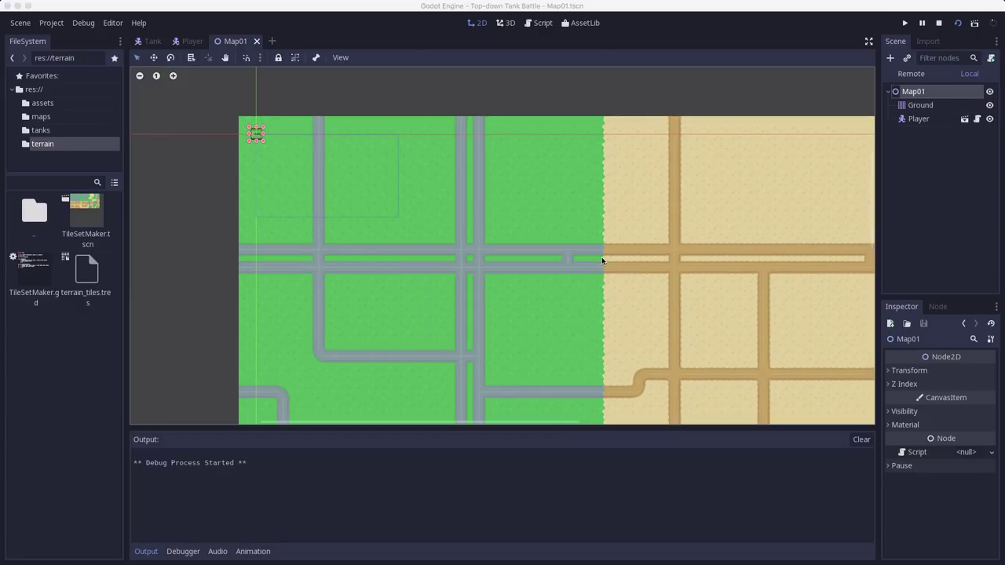
key(d)
key(w)
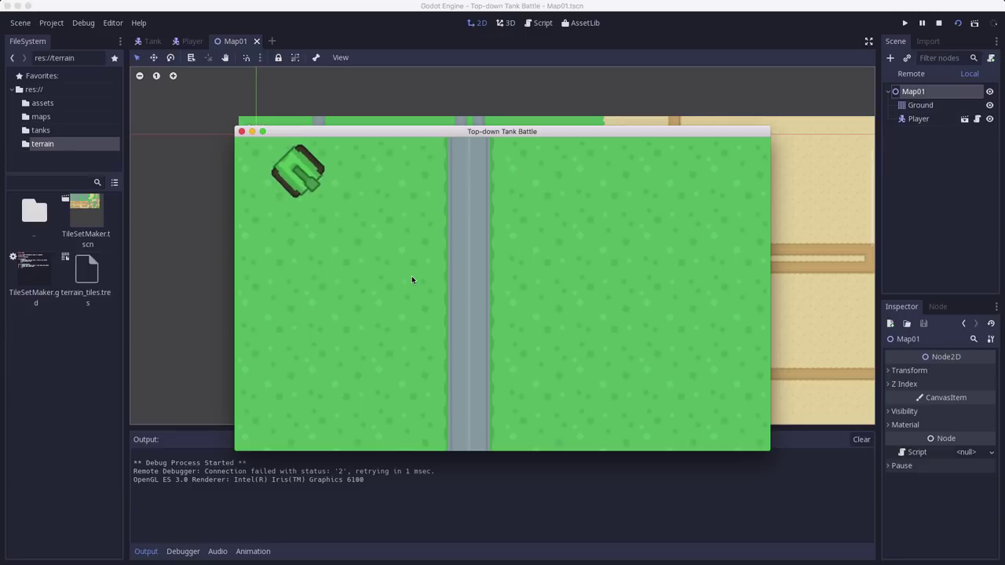
key(d)
key(w)
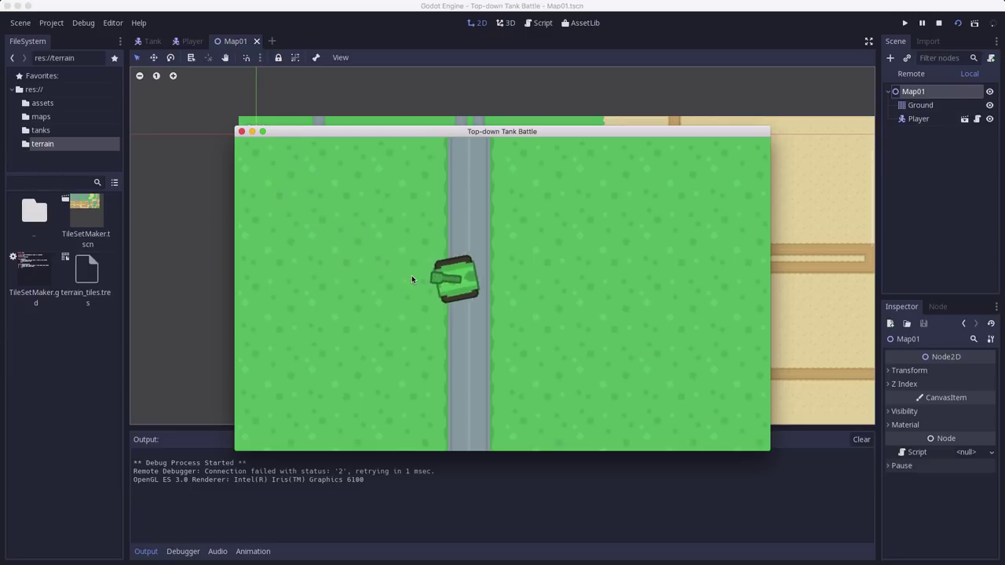
key(w)
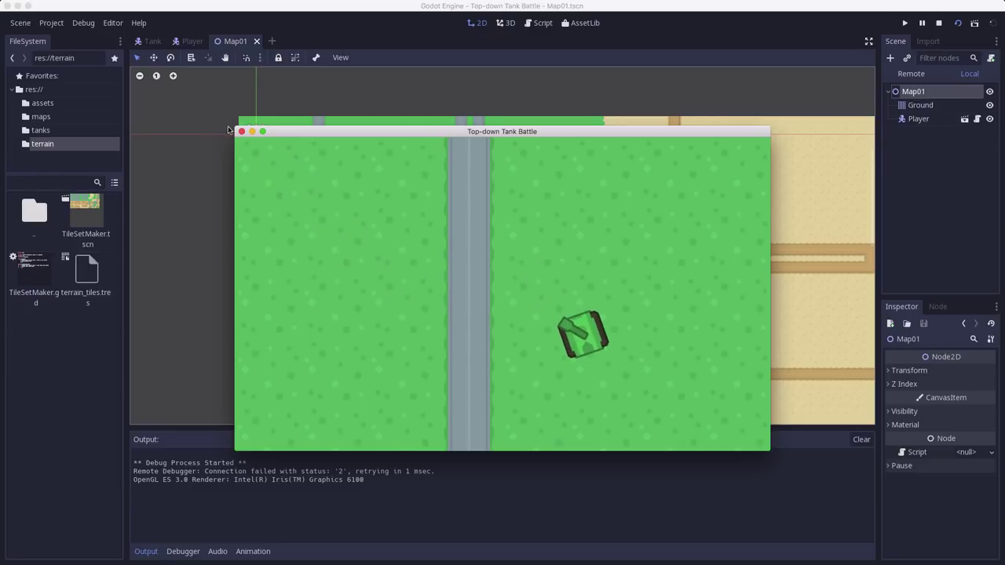
Step: Close the test run and add a Camera2D node to the root of the Player scene
click(241, 132)
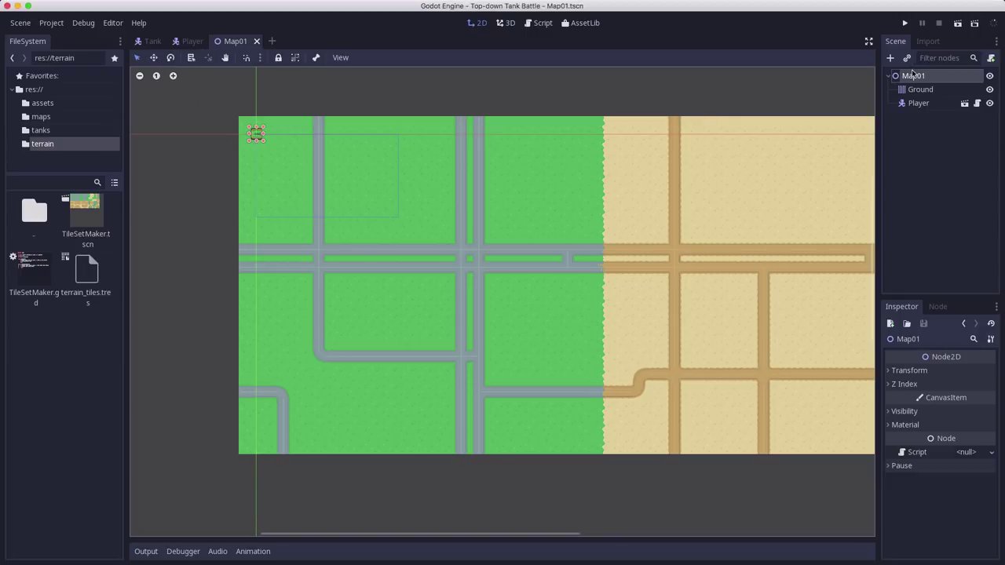
click(191, 41)
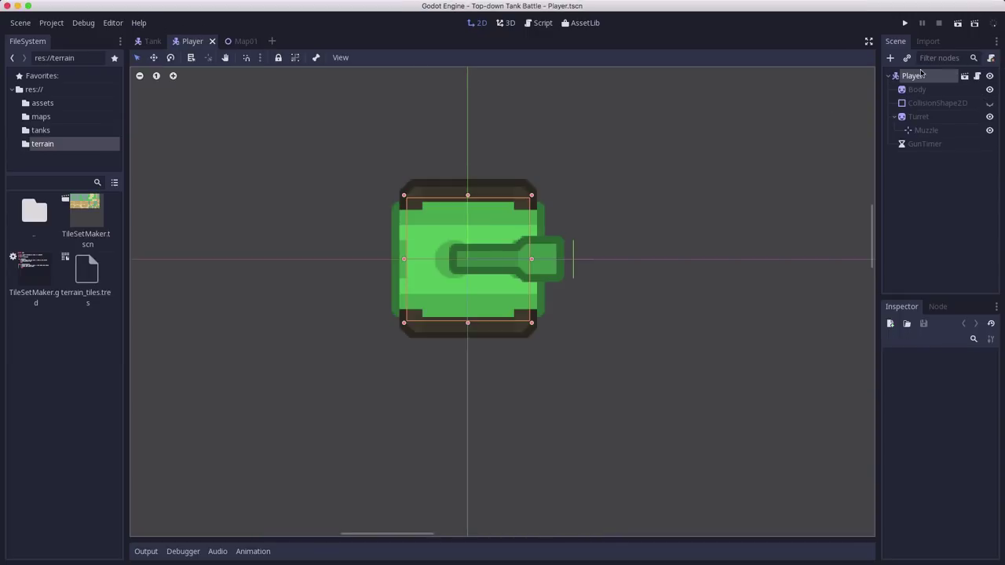
click(890, 59)
text(cam2)
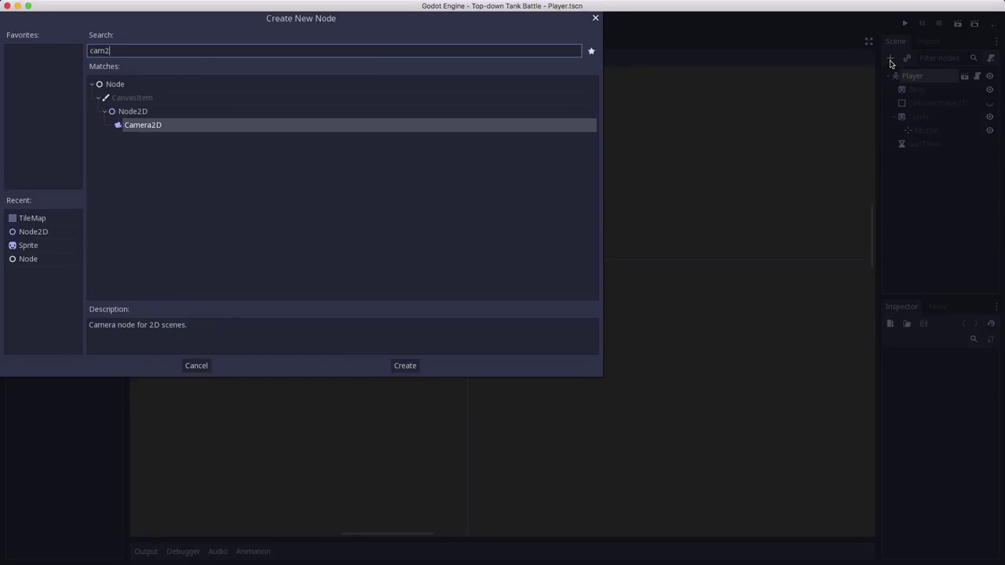
key(Return)
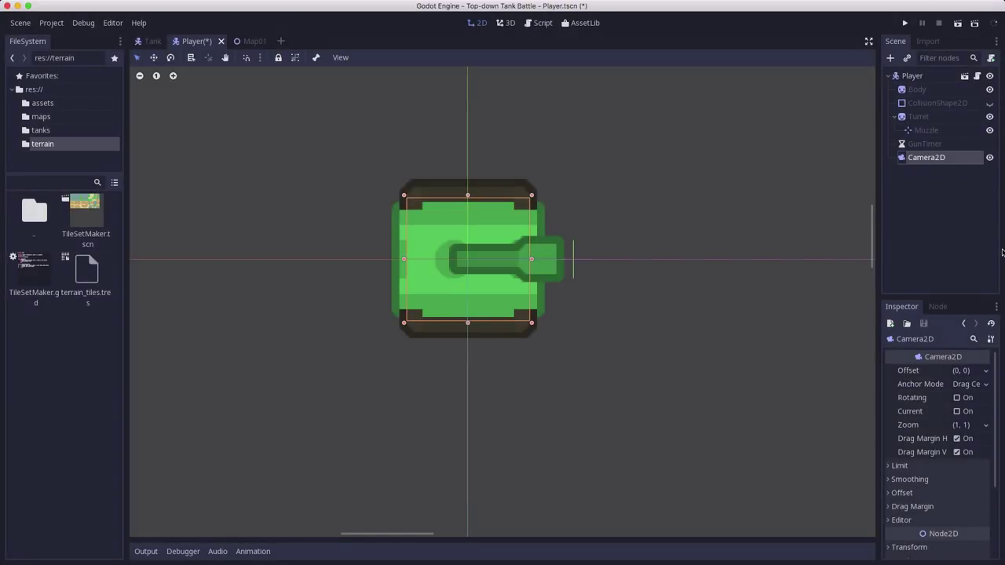
Step: Make the Camera2D the current camera, set its zoom to (1.4, 1.4), and save the Player scene
click(957, 412)
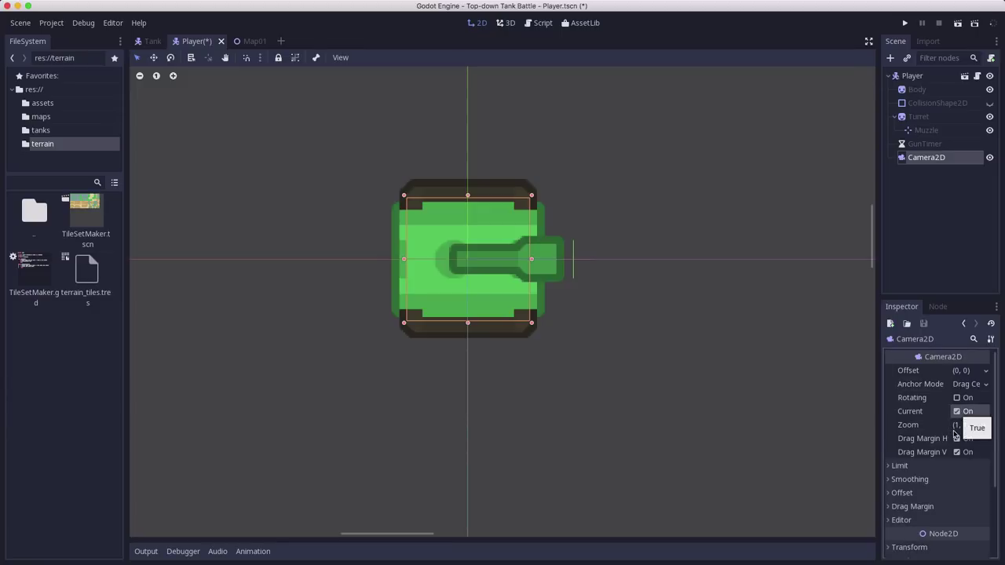
click(954, 427)
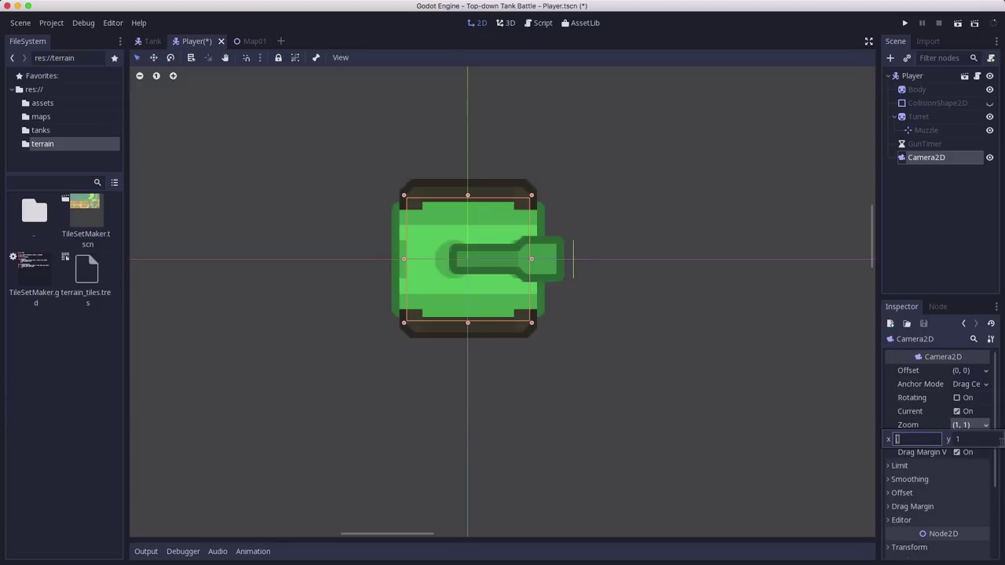
key(Tab)
key(Return)
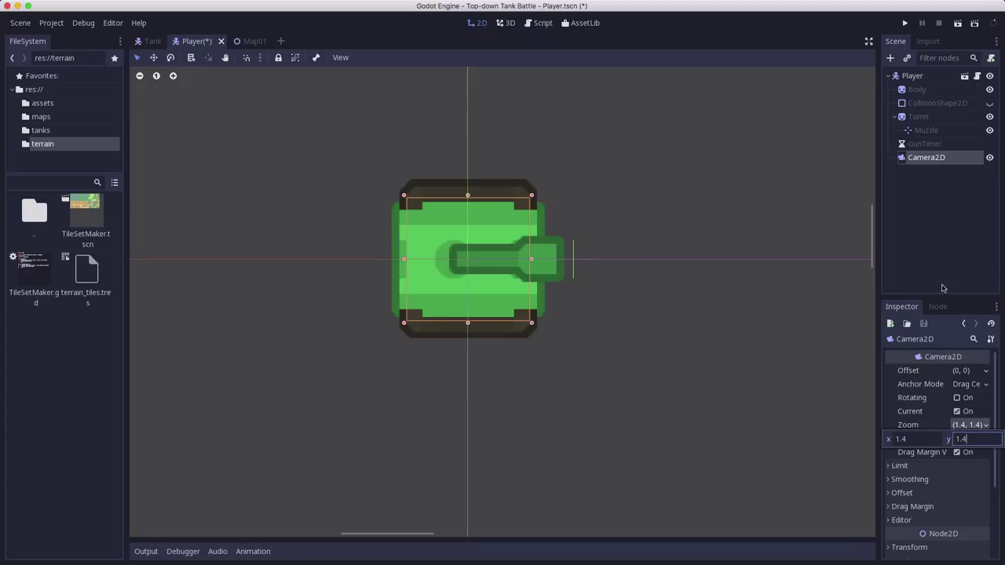
key(super+s)
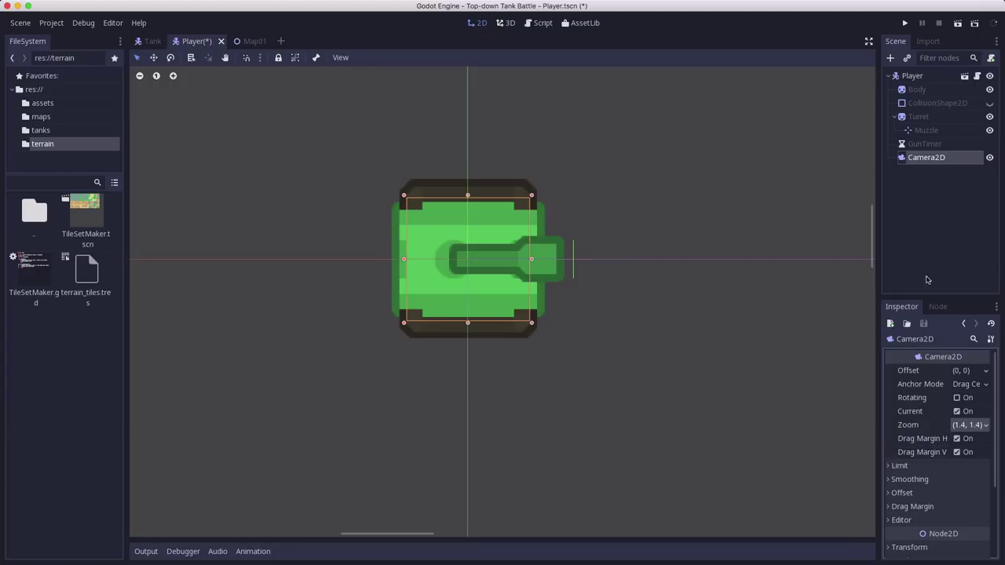
Step: Run the Map01 scene and drive the tank over the roads and past the map edge to test the camera following, then stop
click(239, 41)
key(super+r)
key(Left)
key(Up)
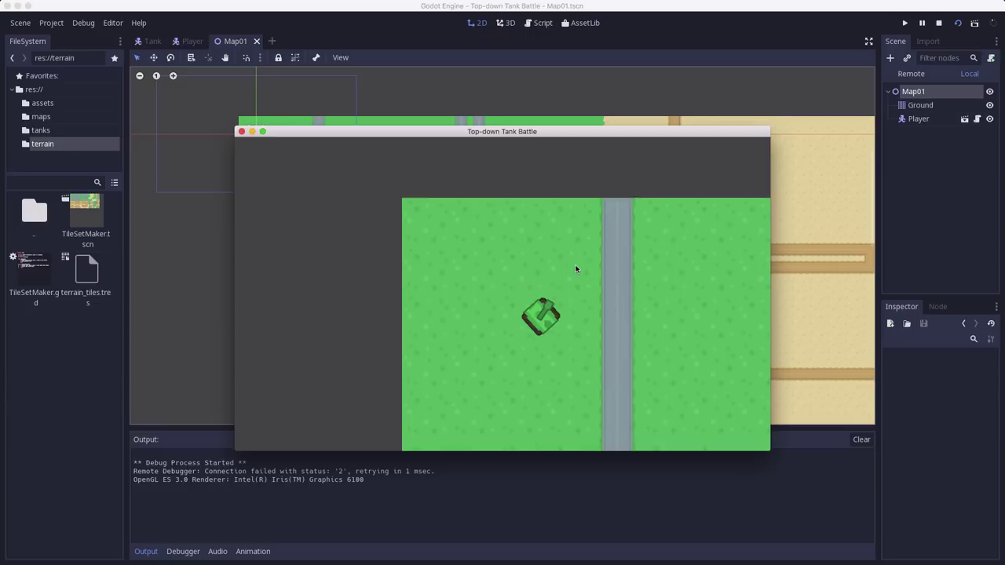
key(Up)
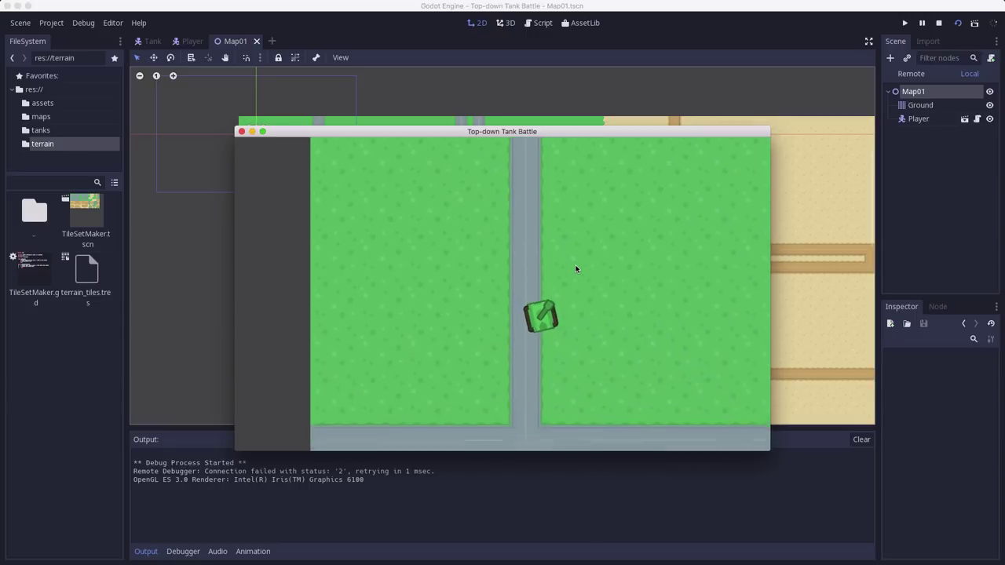
key(Up)
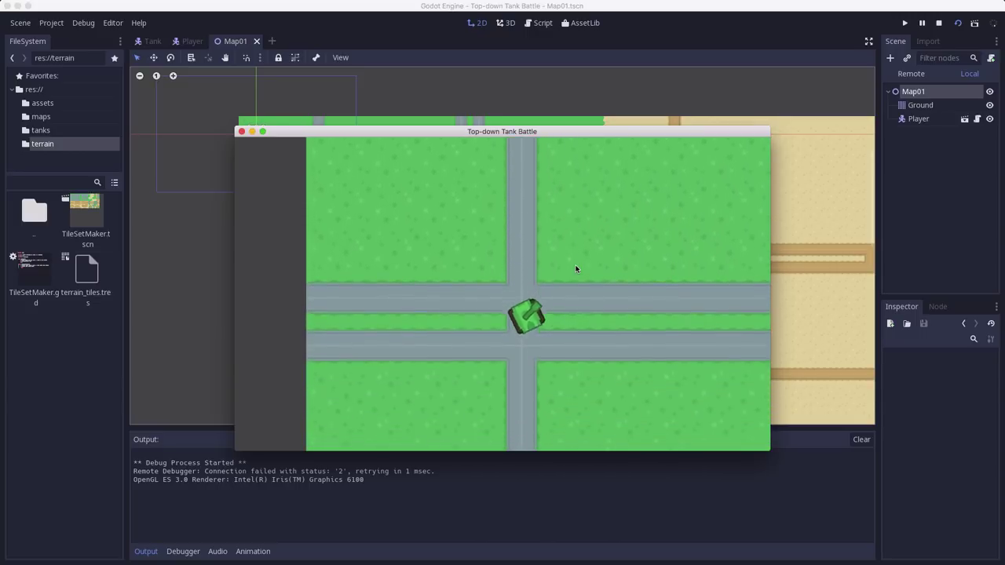
key(Right)
key(Up)
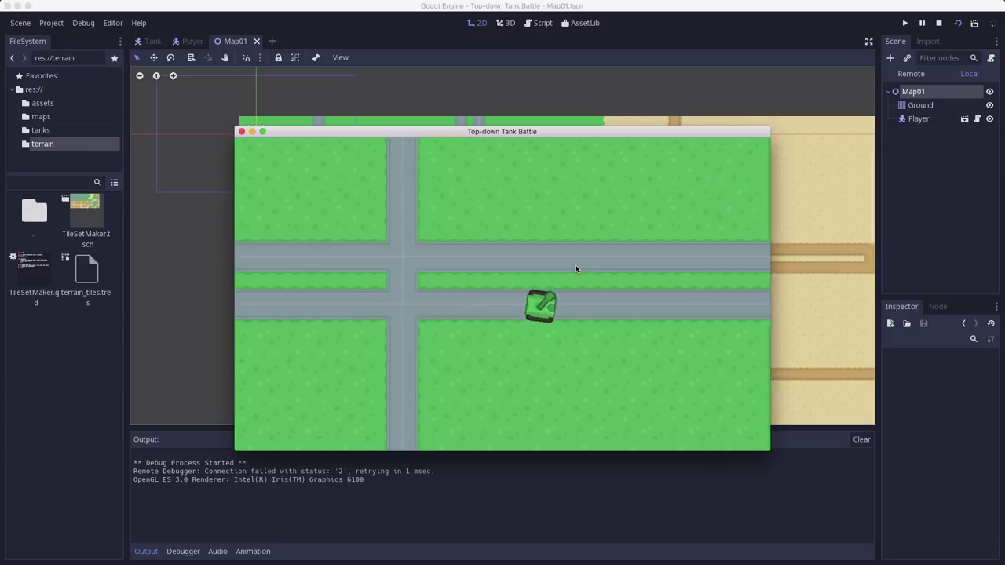
key(Up)
key(Left)
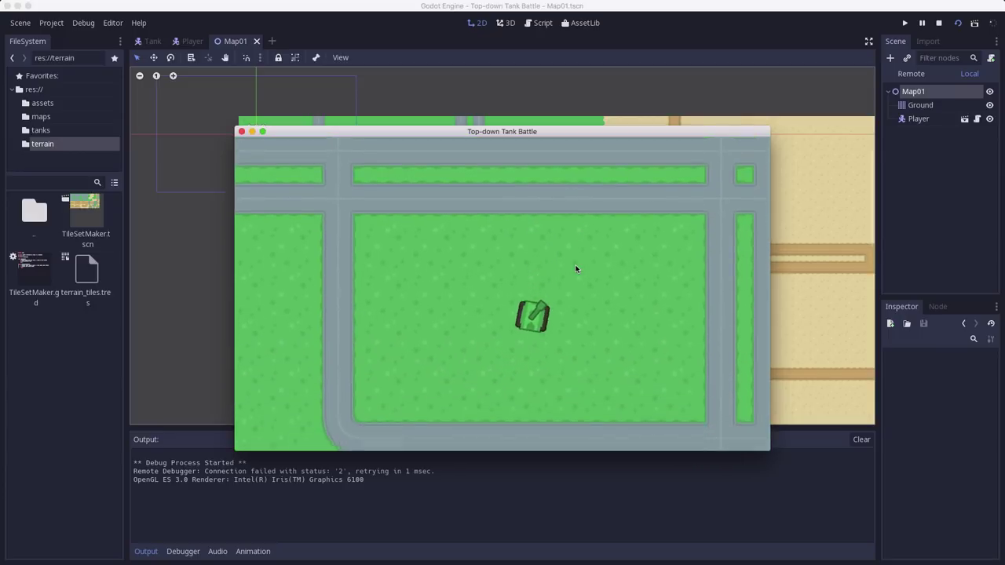
key(Down)
key(Left)
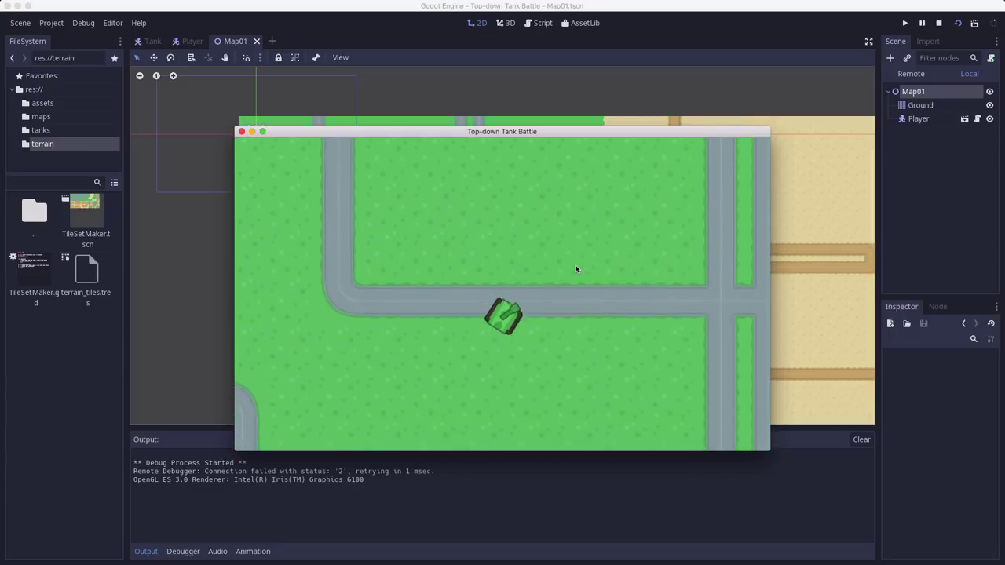
key(Down)
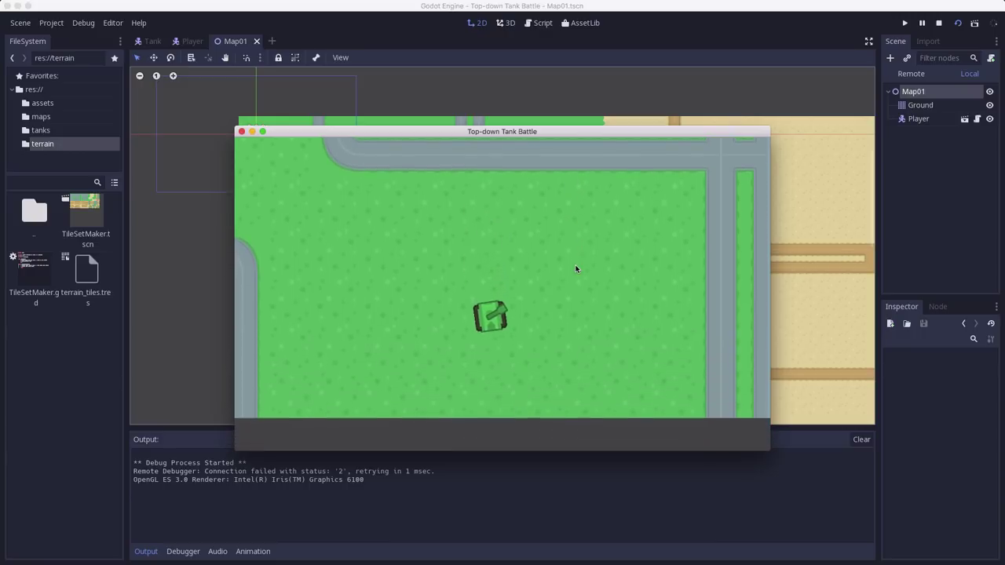
key(Down)
key(Left)
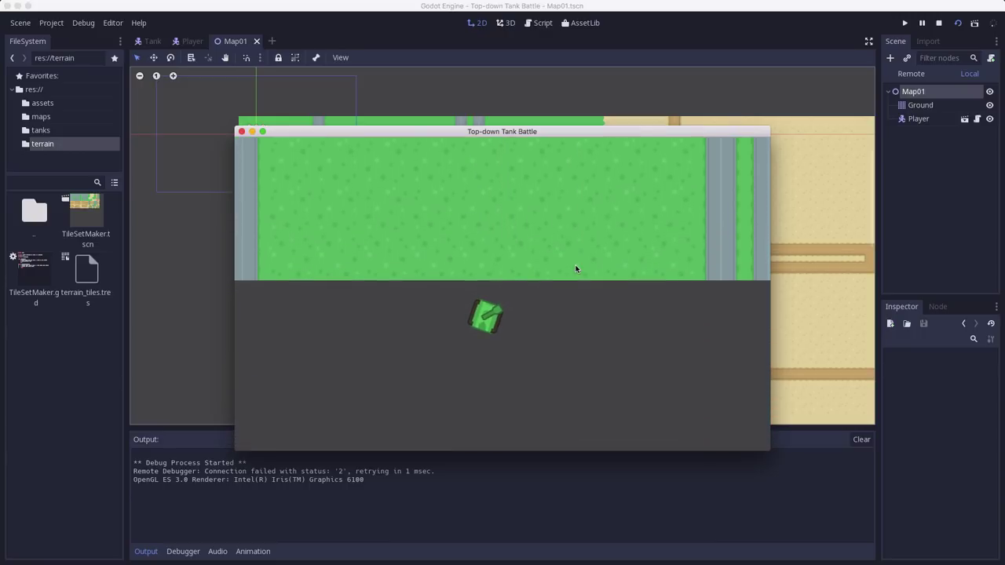
key(Down)
key(Right)
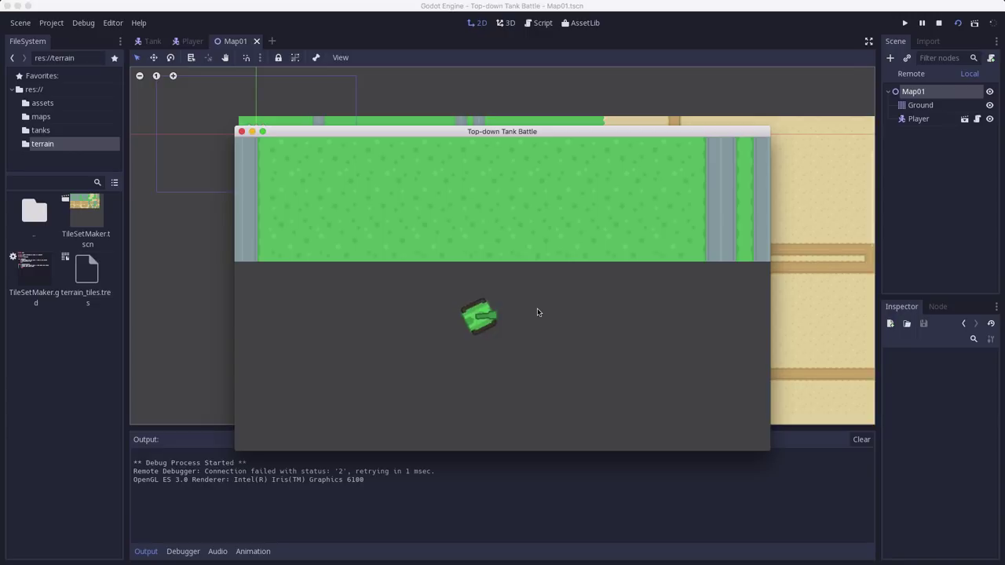
key(Up)
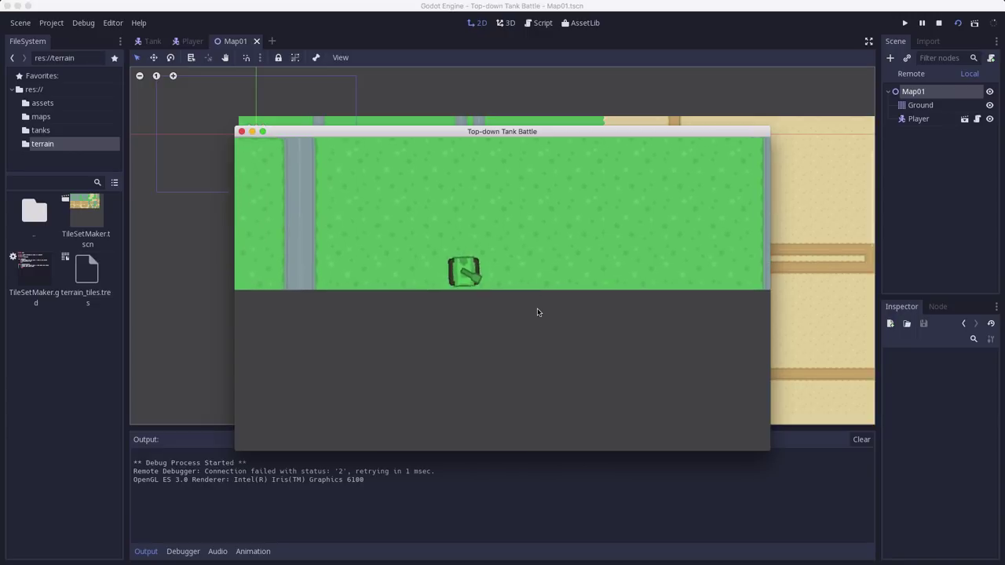
key(Up)
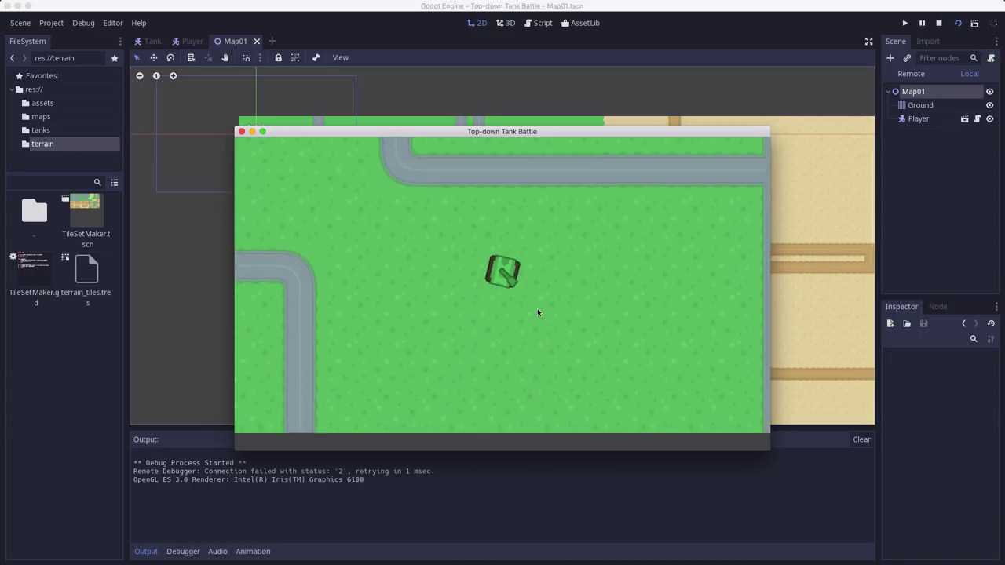
key(Right)
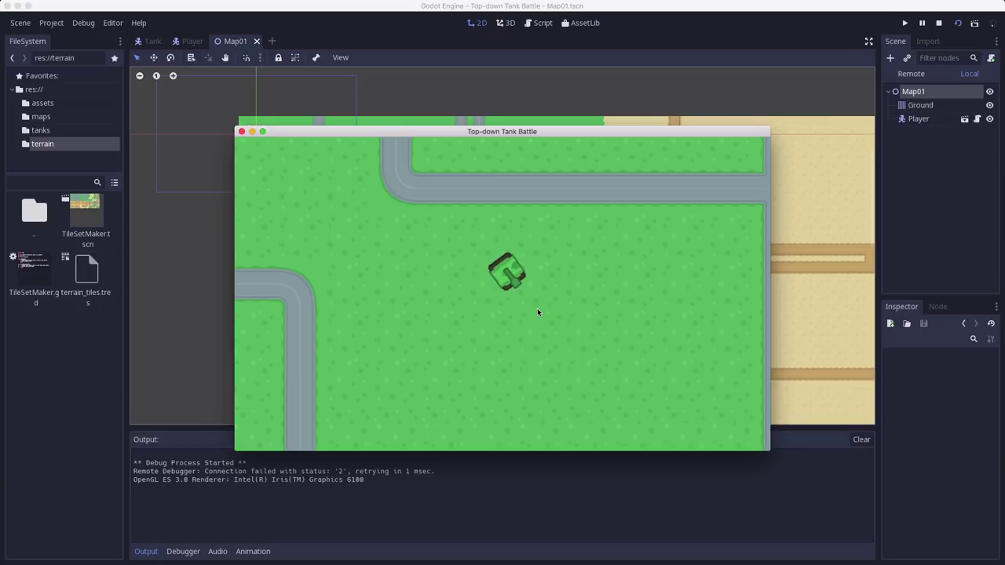
key(Right)
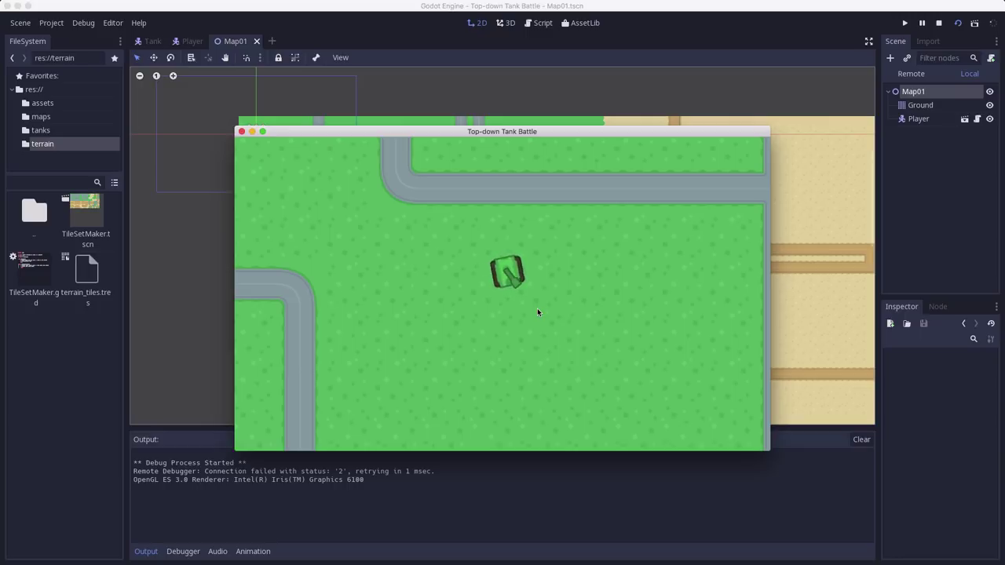
key(Up)
key(Up)
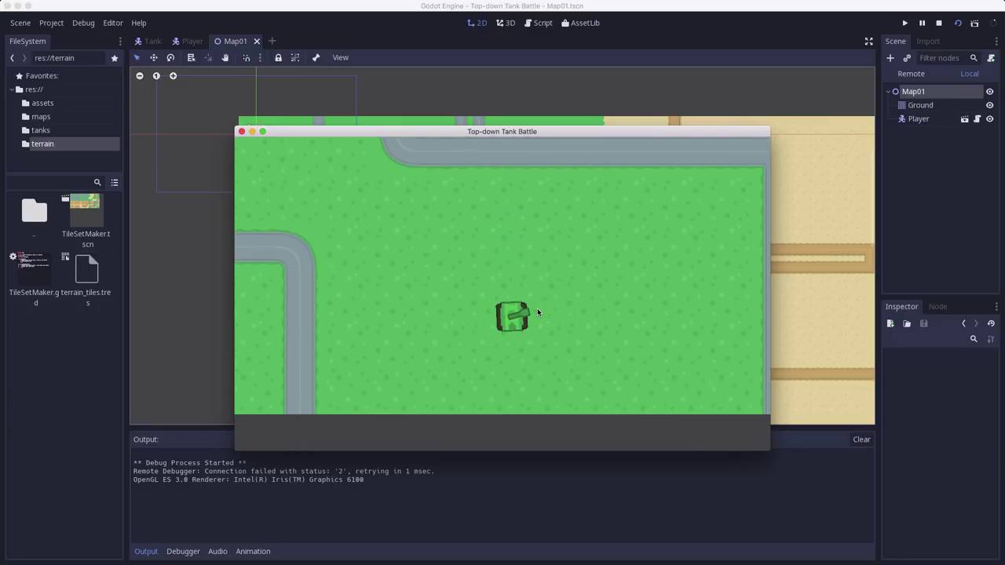
click(241, 131)
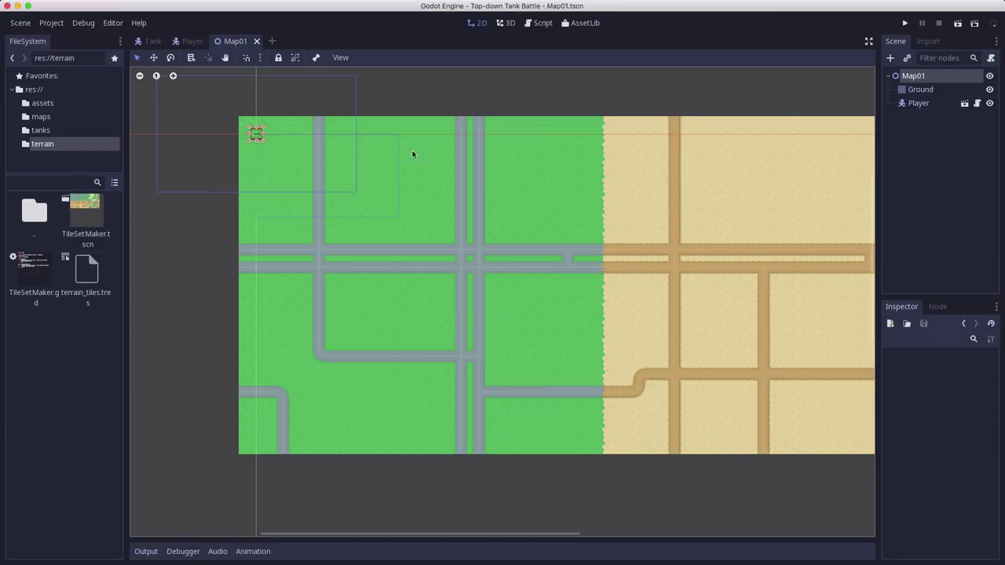
Step: Open the instanced Player scene from Map01 and expand the Limit settings of its Camera2D node
click(965, 103)
click(927, 159)
scroll(903, 456, down, 1)
click(895, 456)
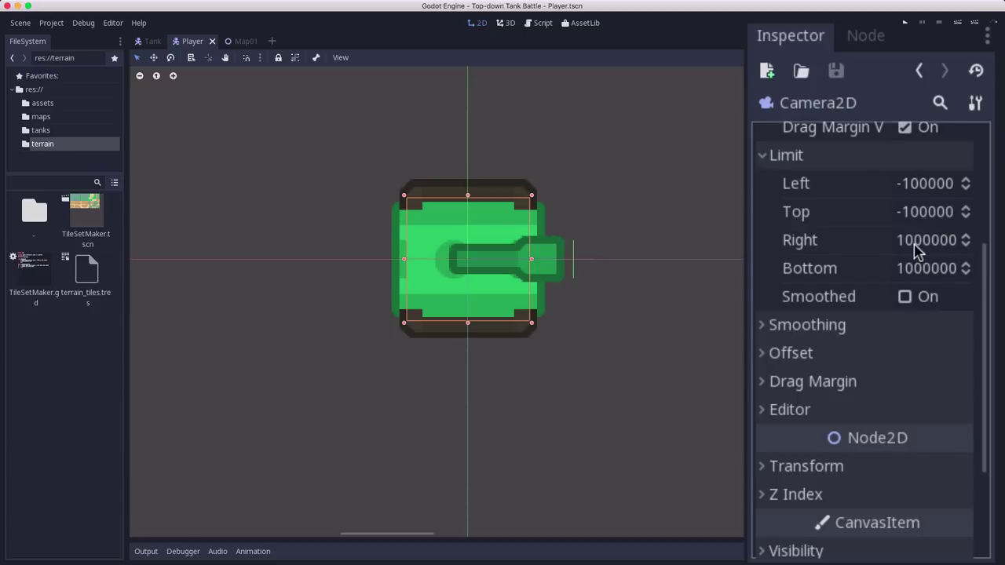
Step: Move the player tank down and right of the scene origin until the camera frame lies clear of both axes
scroll(533, 332, down, 8)
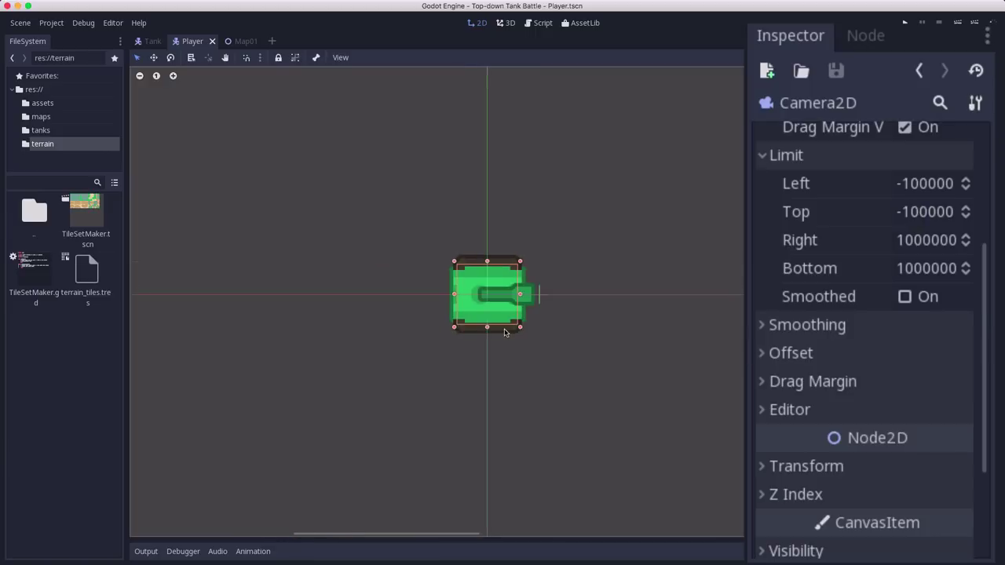
scroll(534, 331, down, 1)
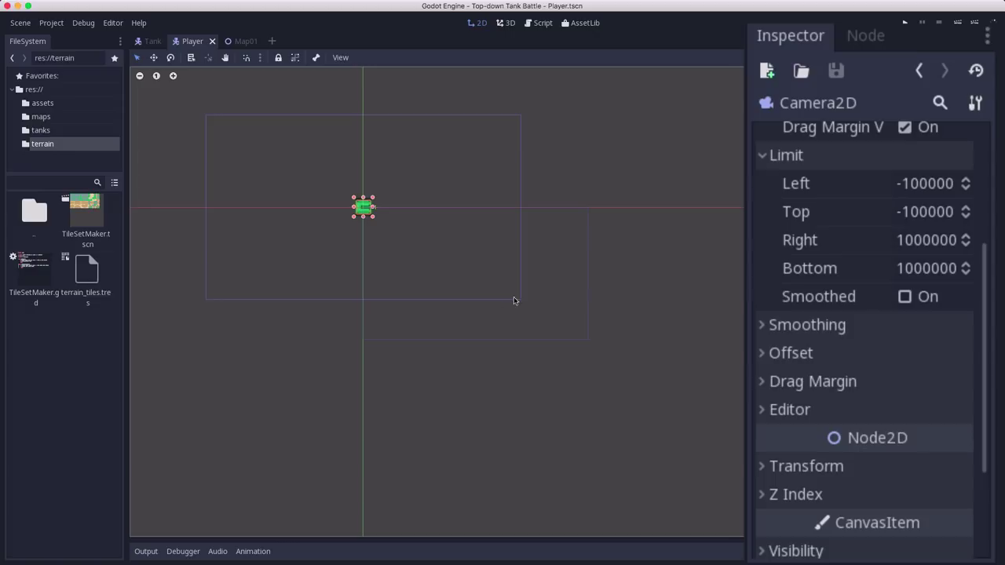
drag(363, 210, 473, 253)
key(ctrl+z)
click(920, 72)
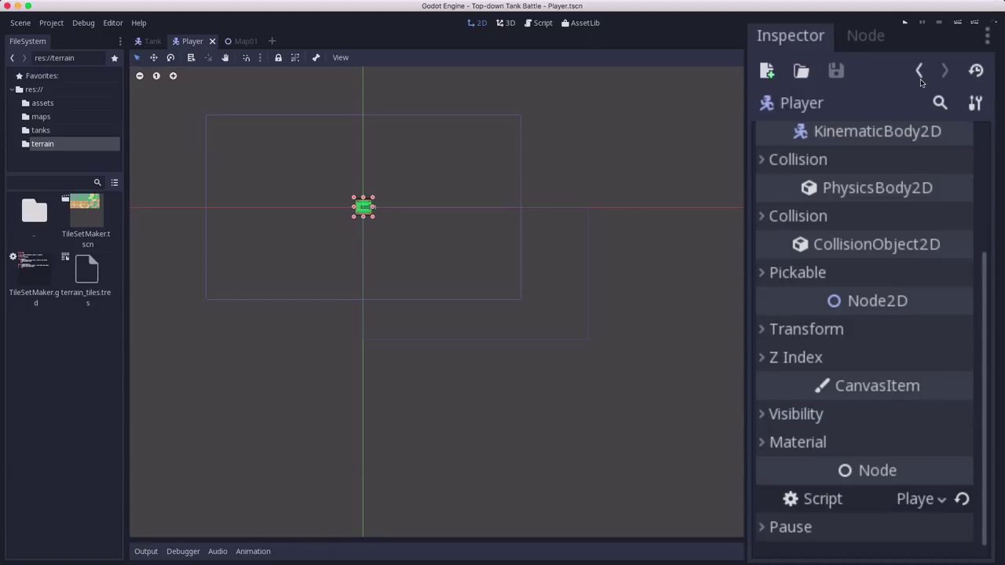
drag(364, 209, 547, 322)
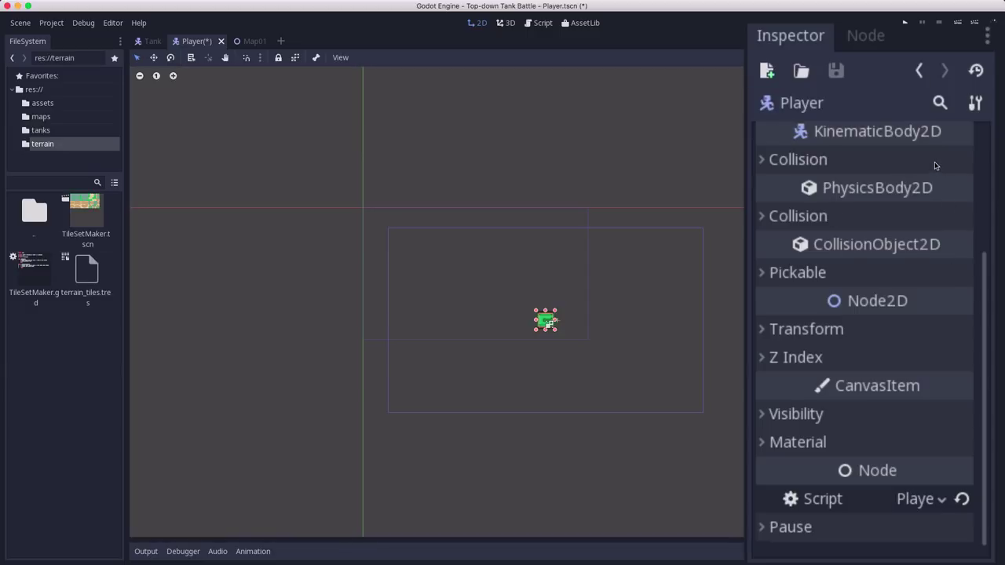
Step: Set the Camera2D's Left and Top limits to 0
click(918, 71)
click(929, 216)
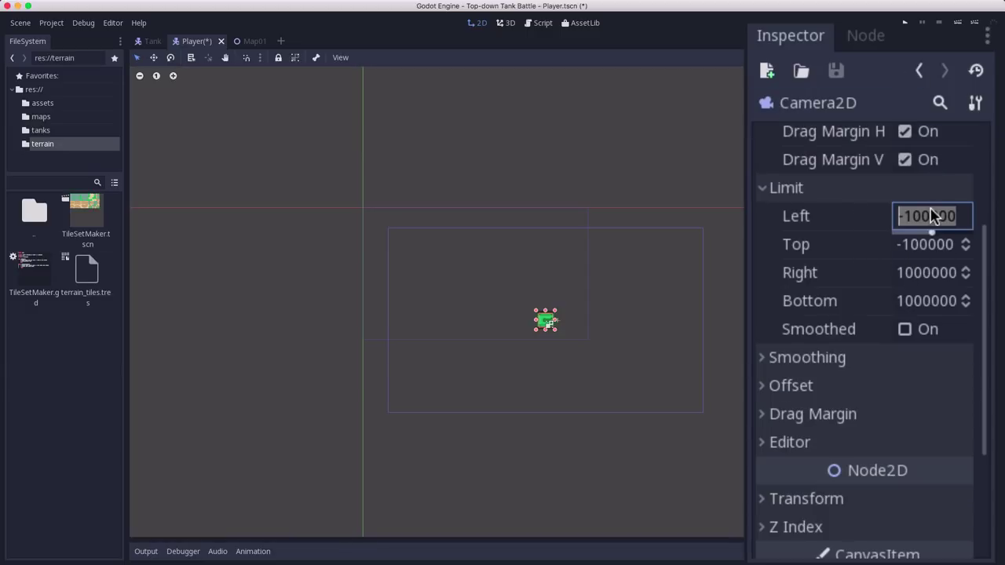
text(0)
key(Return)
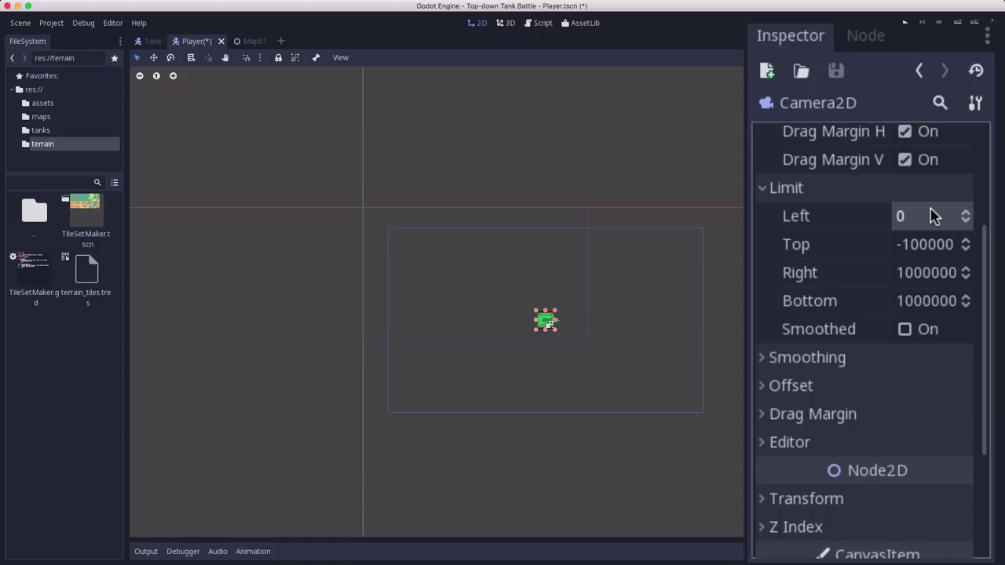
click(924, 245)
text(0)
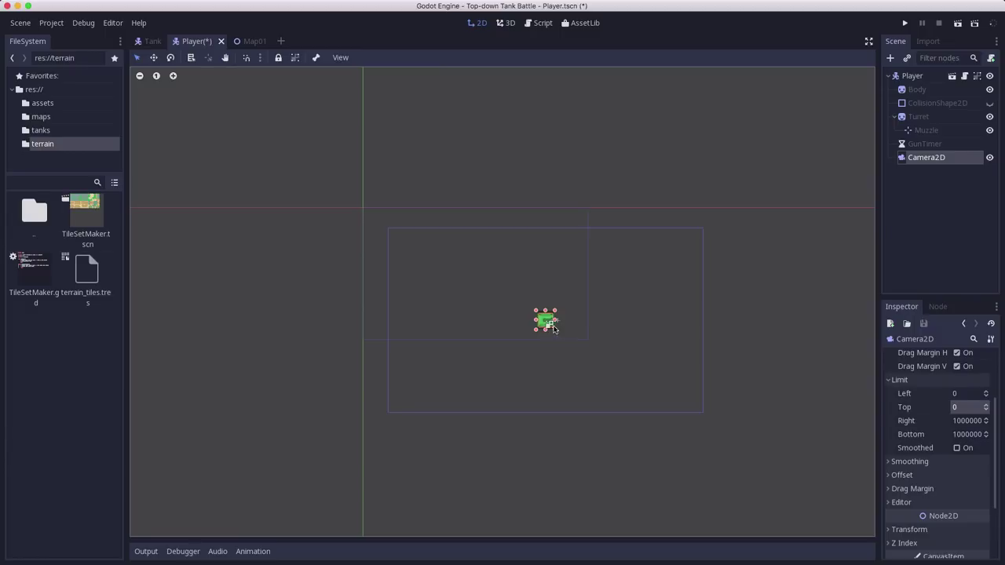
Step: Move the player tank slightly closer to the origin, keeping the camera frame inside the axes, and save the Player scene
mouse_move(544, 321)
mouse_down()
mouse_move(549, 336)
mouse_move(535, 298)
mouse_move(402, 248)
mouse_move(546, 388)
mouse_move(537, 288)
mouse_move(466, 350)
mouse_move(451, 347)
mouse_move(570, 350)
mouse_move(568, 255)
mouse_move(525, 372)
mouse_move(481, 369)
mouse_move(532, 225)
mouse_move(524, 326)
mouse_move(361, 311)
mouse_move(527, 339)
mouse_move(527, 311)
mouse_up()
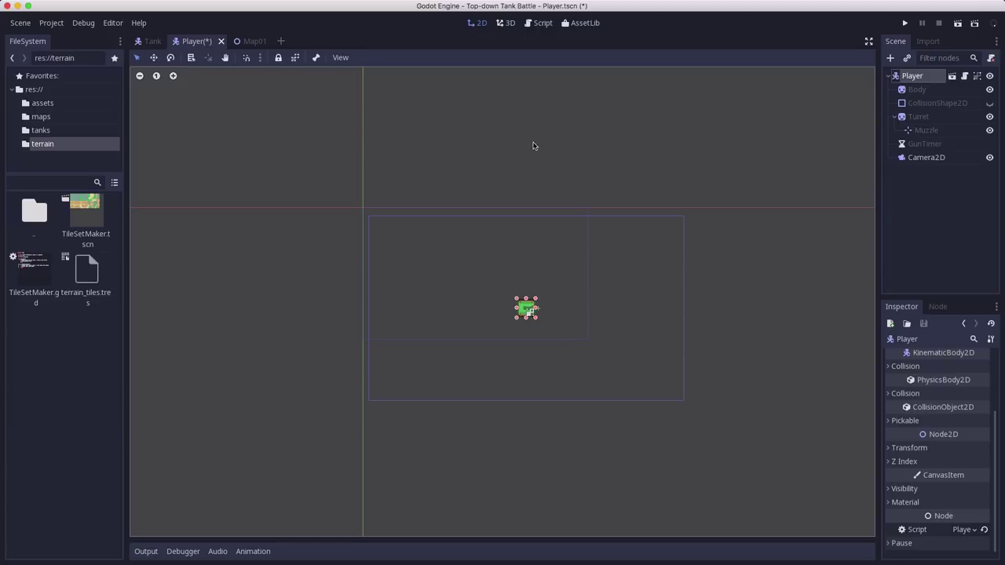
key(super+s)
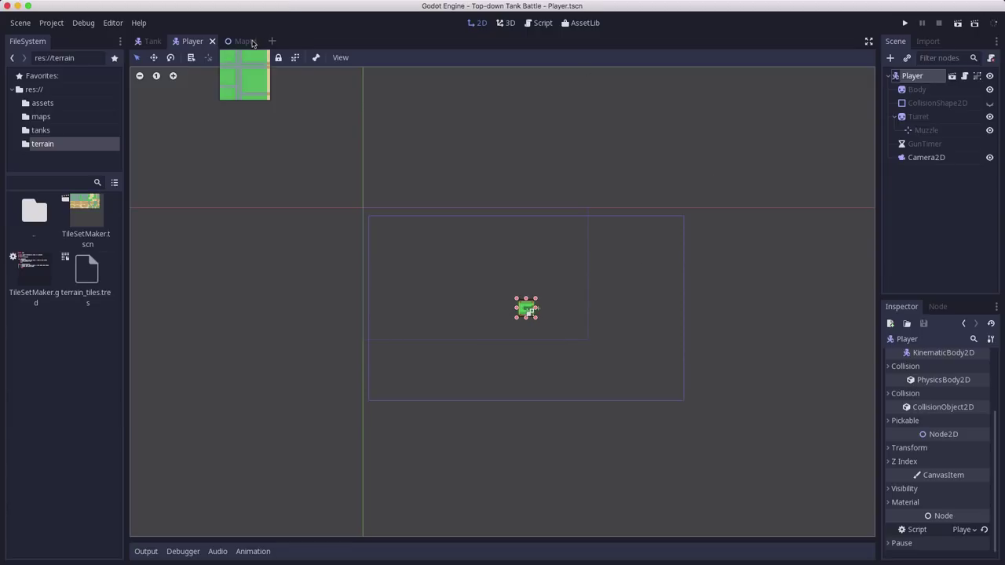
Step: Attach a new GDScript with the path res://maps/Map.gd to the root node of the Map01 scene
click(258, 42)
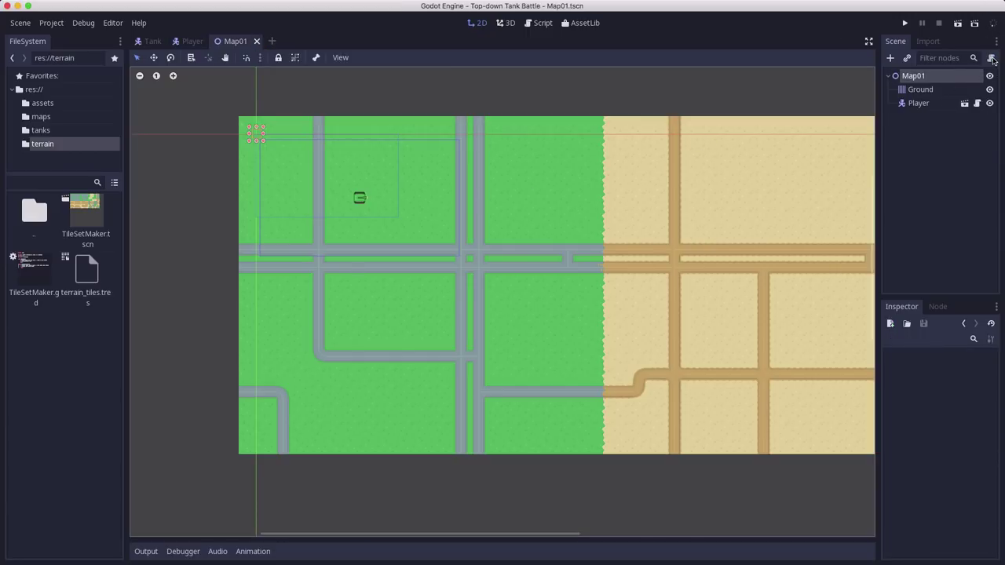
click(942, 89)
click(930, 76)
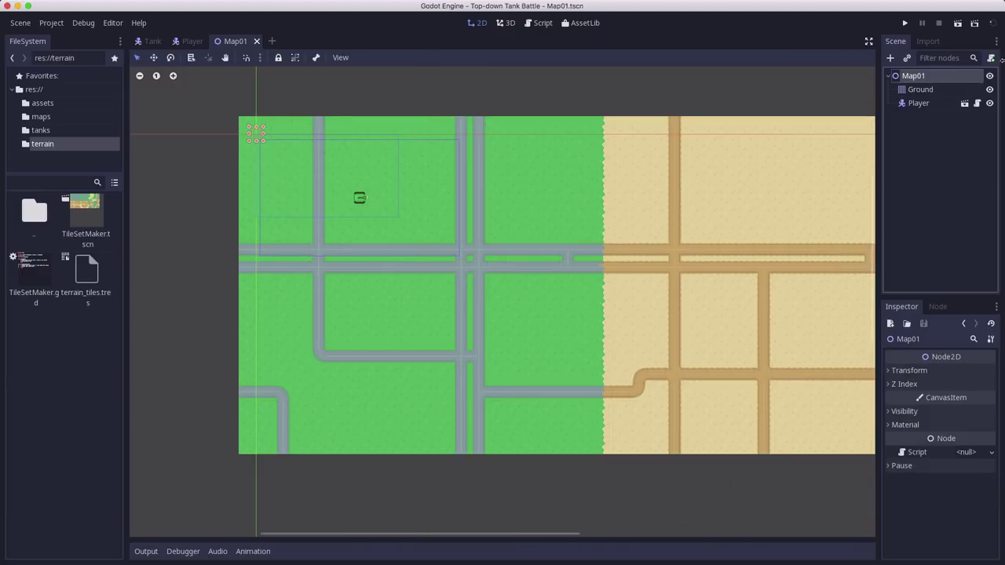
click(990, 57)
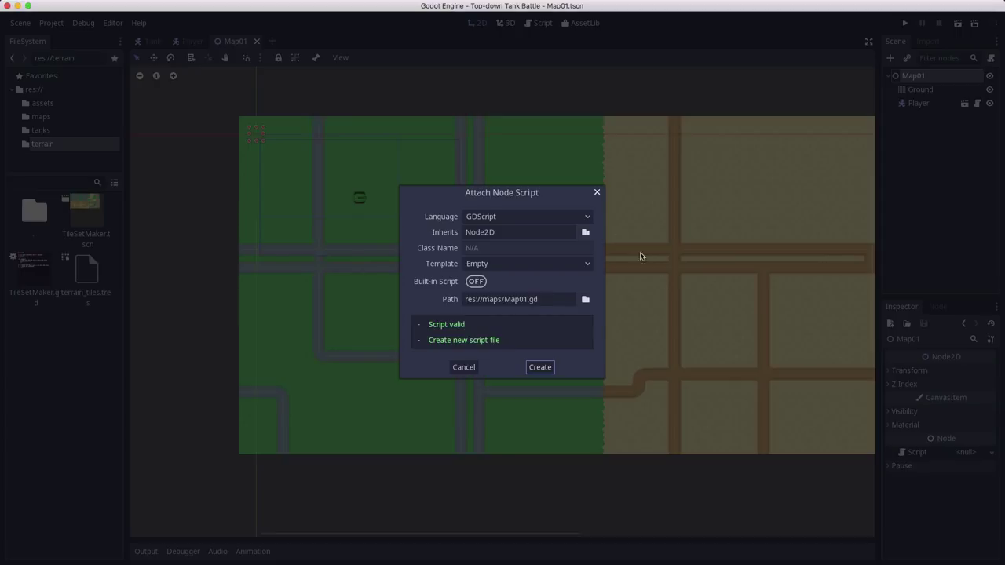
click(524, 299)
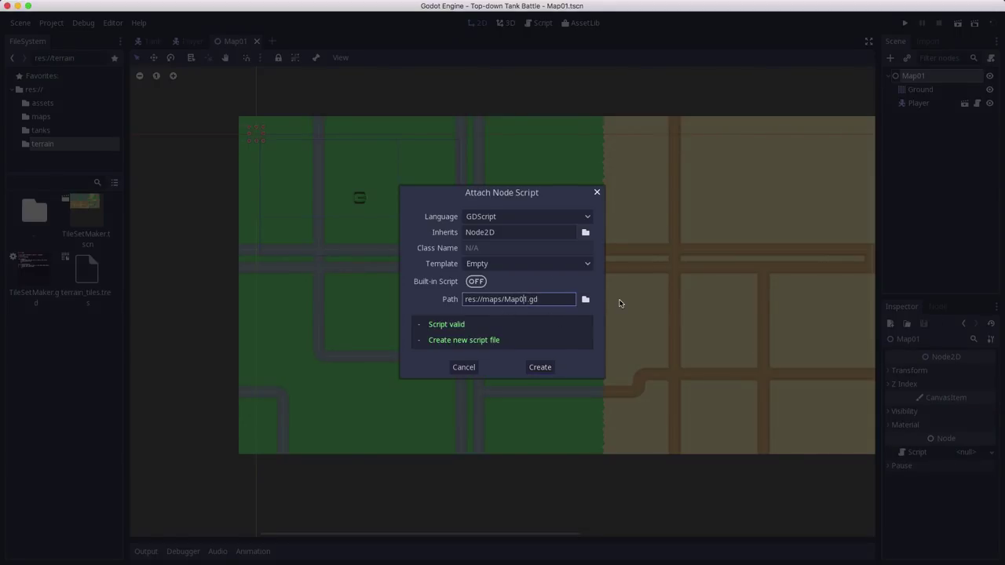
key(BackSpace)
key(BackSpace)
key(BackSpace)
text(p)
click(550, 369)
click(279, 111)
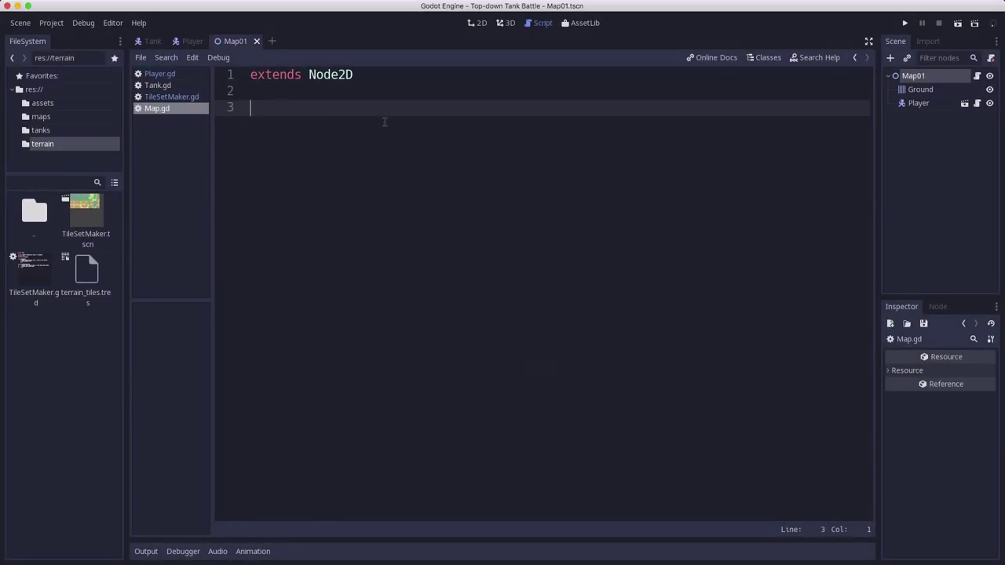
Step: Add a _ready() function to Map.gd that calls set_camera_limits()
text(func _ready():)
key(Return)
text(set_cam)
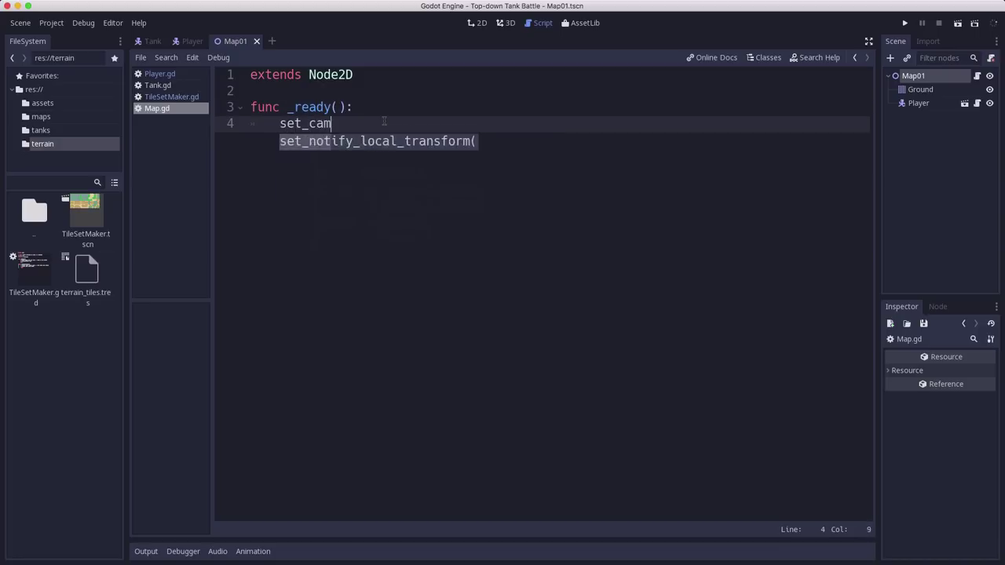
text(era_limits())
Step: Start the definition of func set_camera_limits() below _ready()
key(Return)
key(Return)
key(BackSpace)
text(func)
key(BackSpace)
text(nc s)
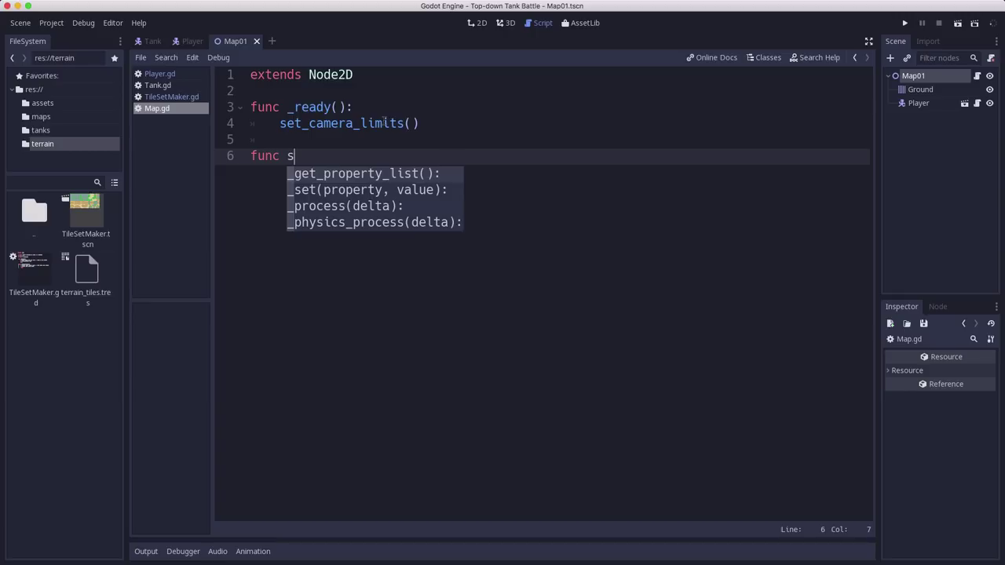
text(et_camer)
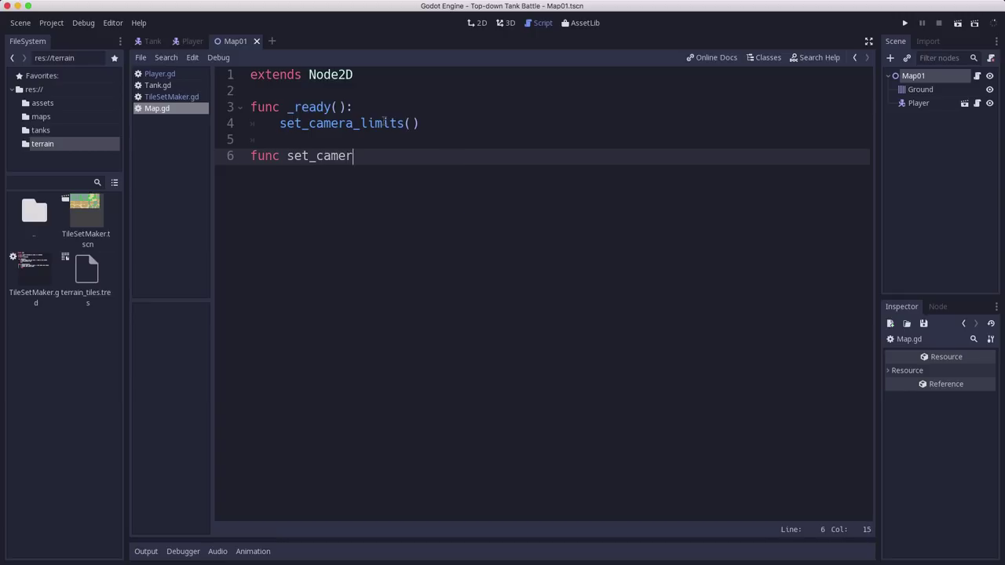
text(a_limits():)
key(Return)
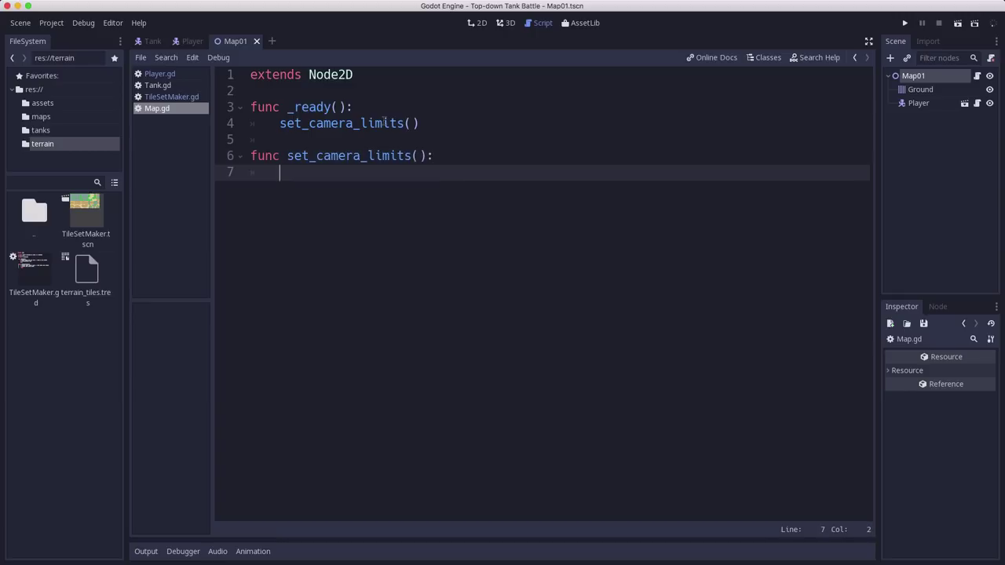
Step: Enlarge the code font and declare var map_limits = $Ground.get_used_rect() inside set_camera_limits()
key(ctrl+equal)
key(ctrl+equal)
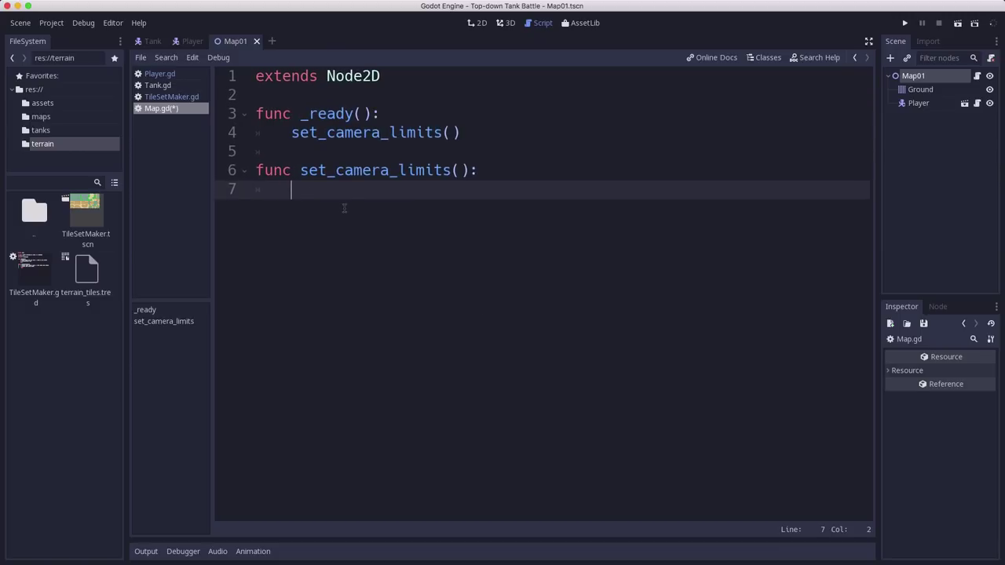
text(var map_limits = $)
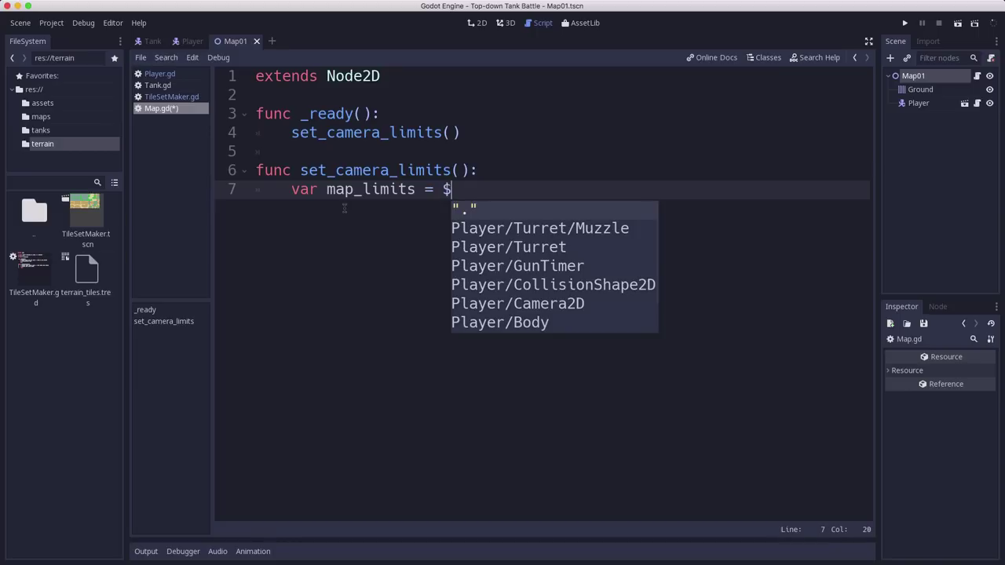
text(G)
key(Return)
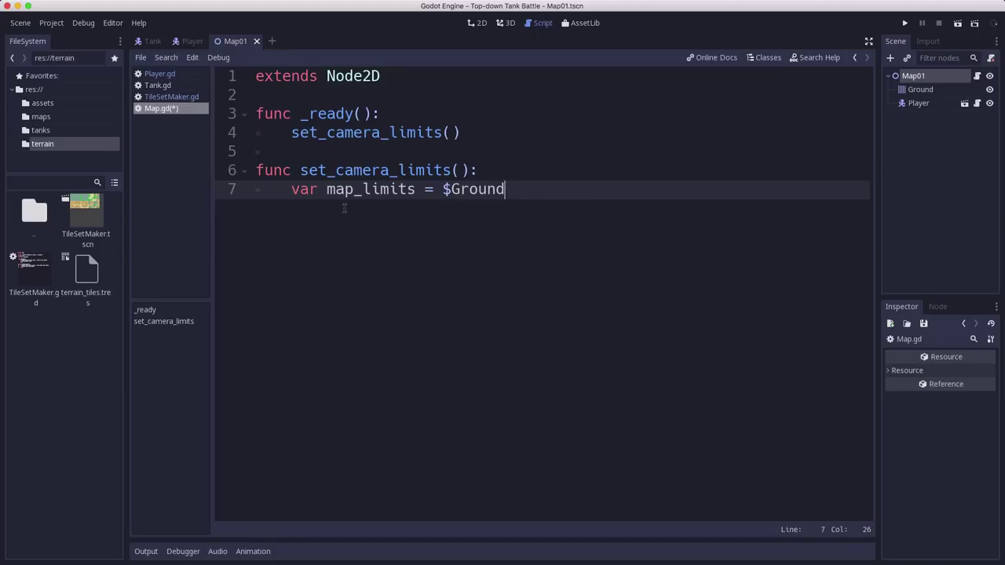
text(.get_u)
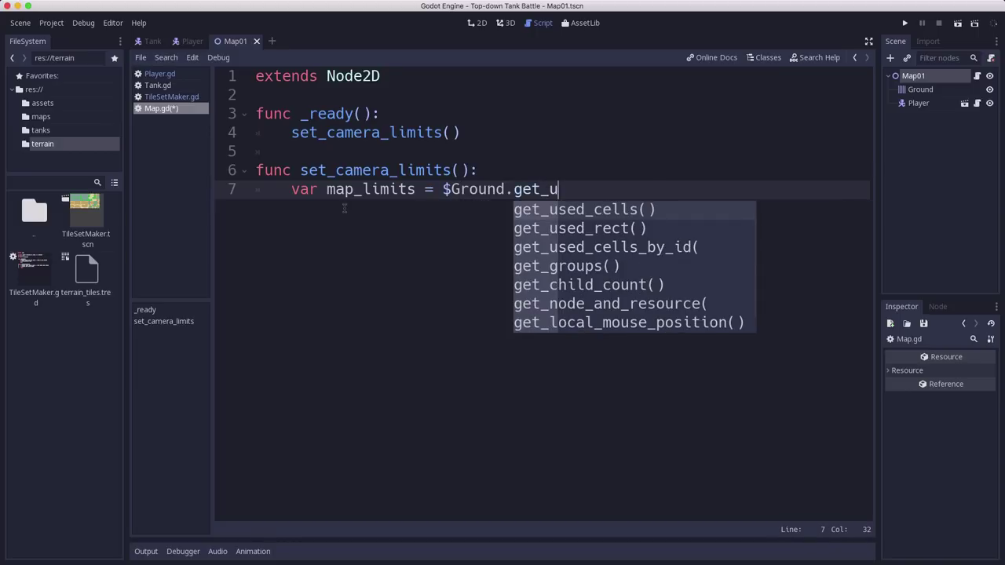
key(Down)
key(Return)
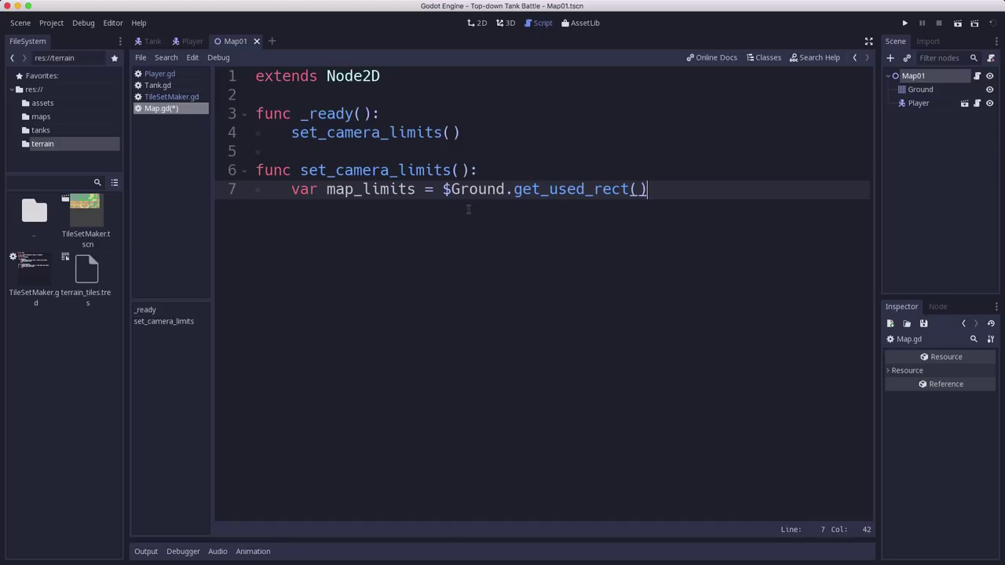
Step: Examine the used area of the Ground TileMap in the 2D view of Map01
click(479, 22)
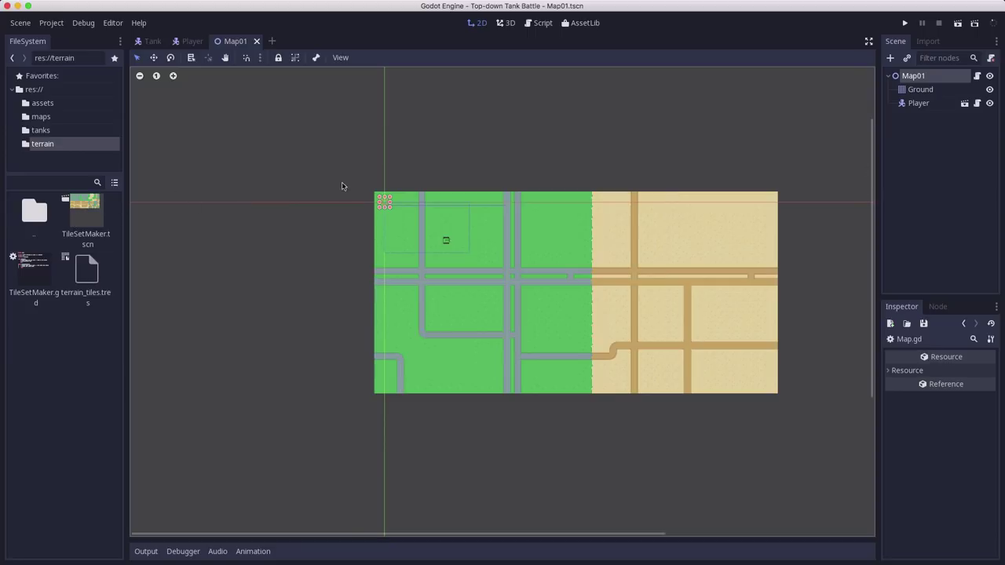
click(921, 91)
click(481, 292)
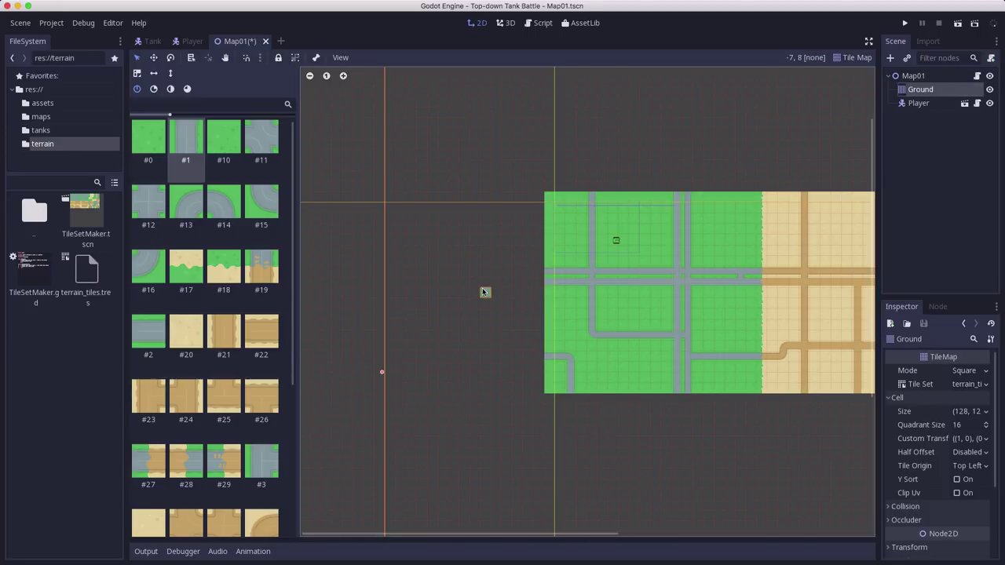
scroll(496, 289, down, 3)
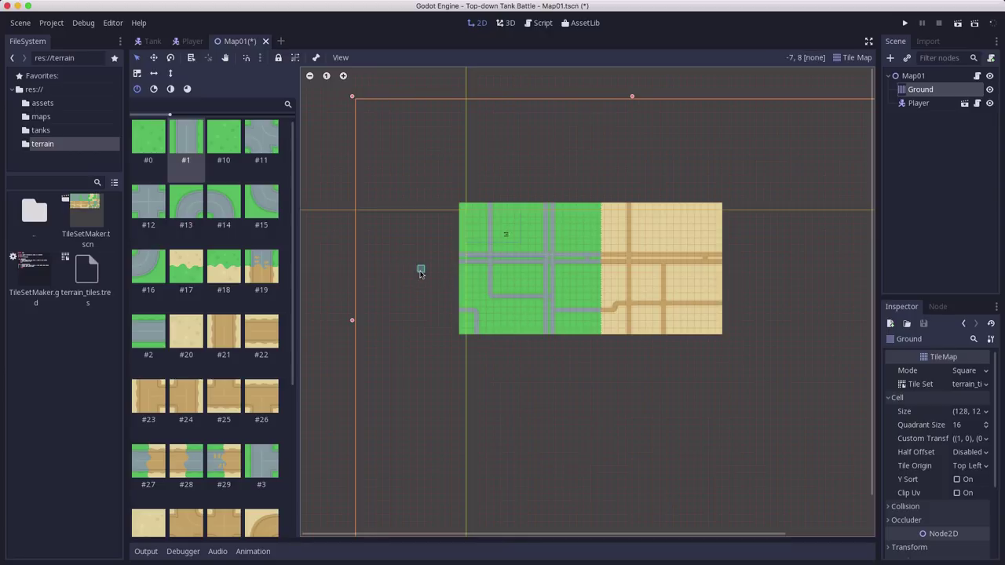
scroll(530, 288, up, 3)
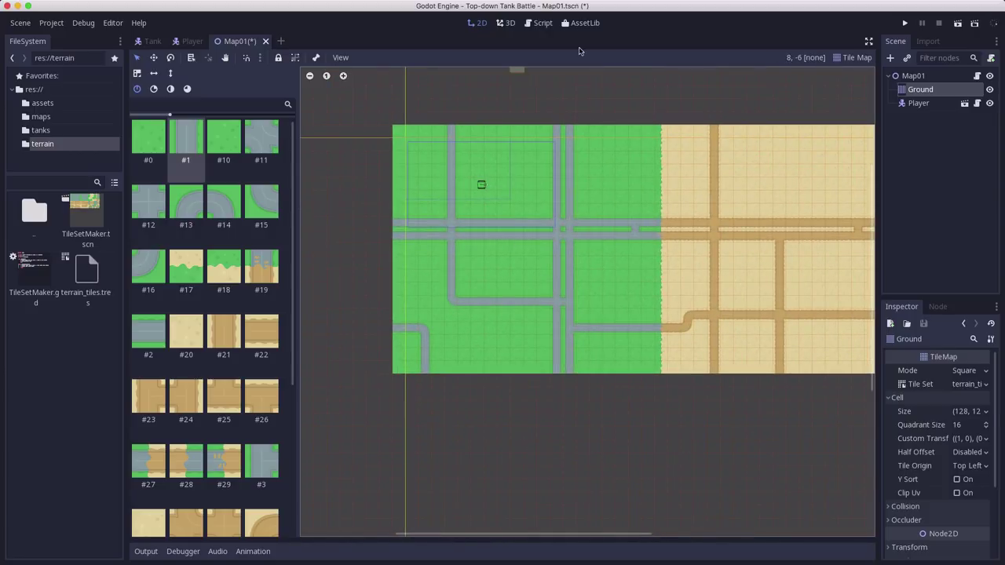
Step: Return to Map.gd and declare var map_cellsize = $Ground.cell_size below map_limits
click(978, 75)
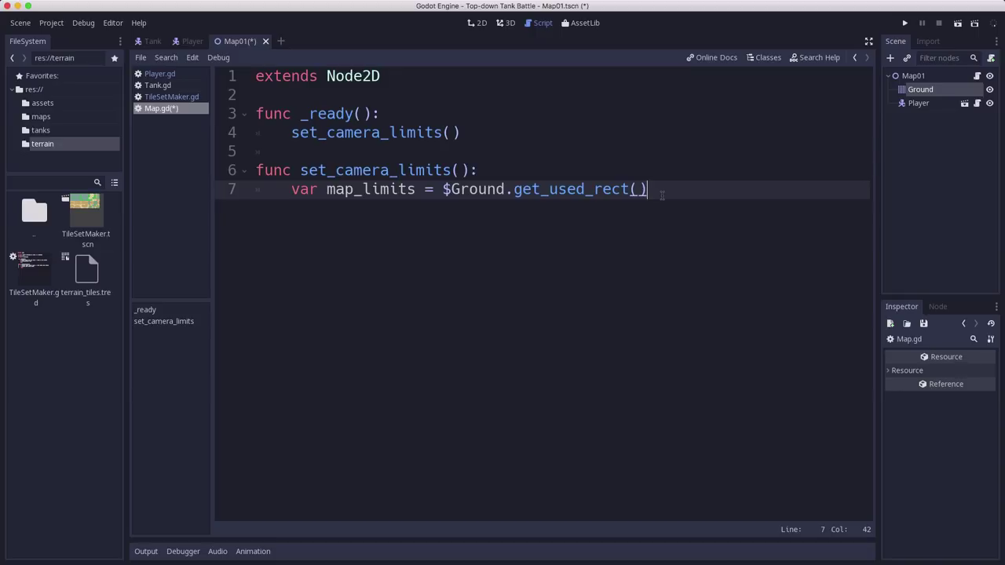
key(Return)
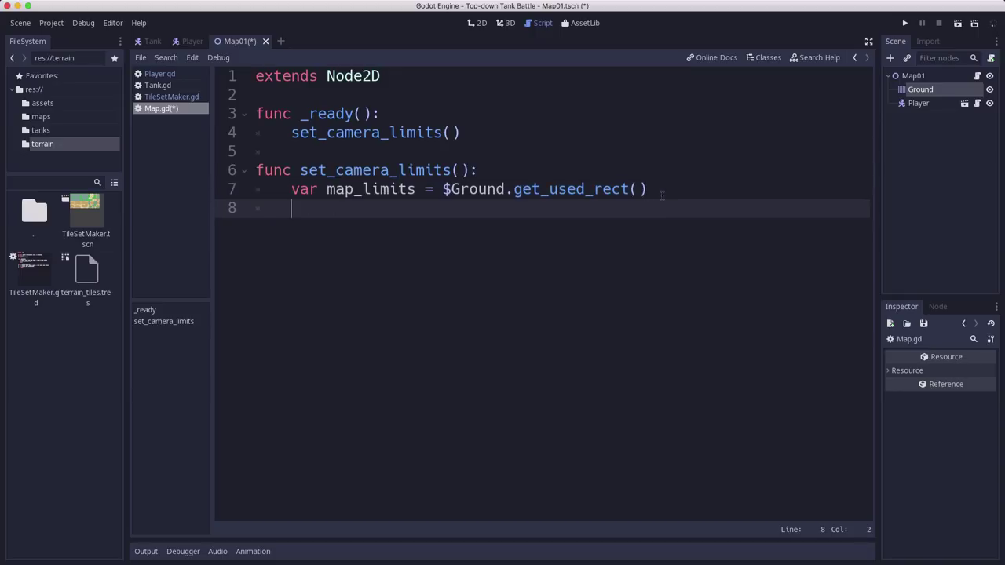
text(var map_cellsize = )
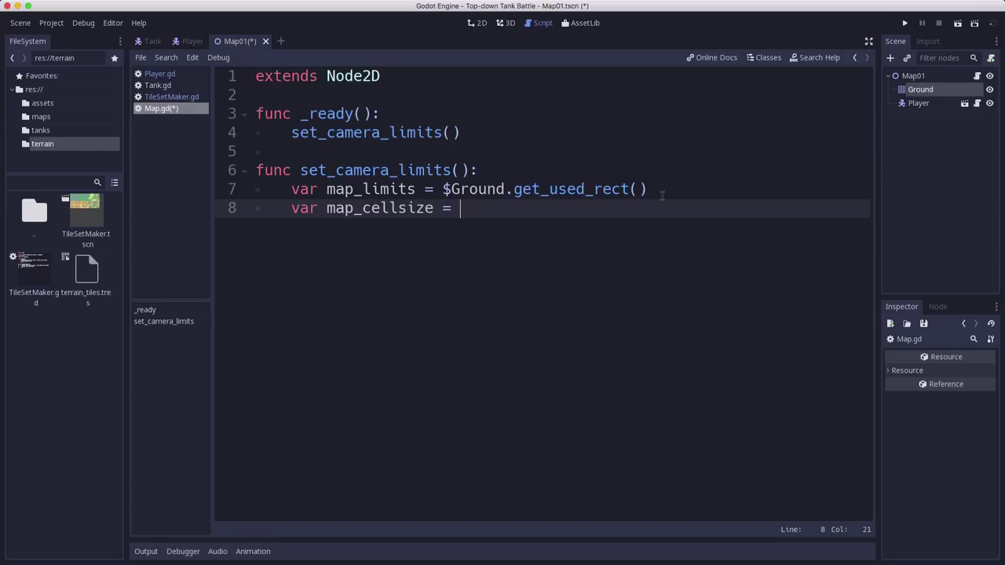
text($)
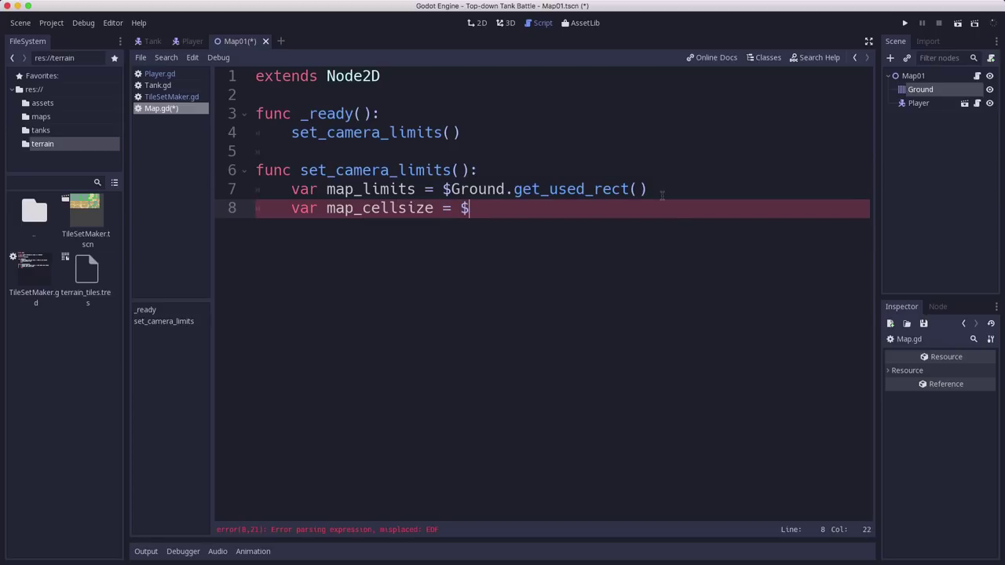
text(Ground.)
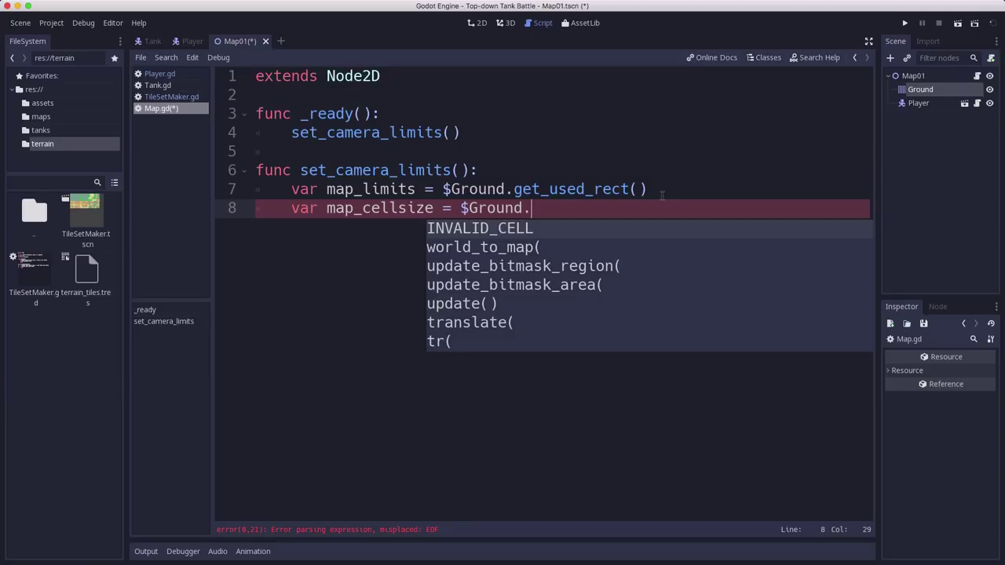
text(cell_size)
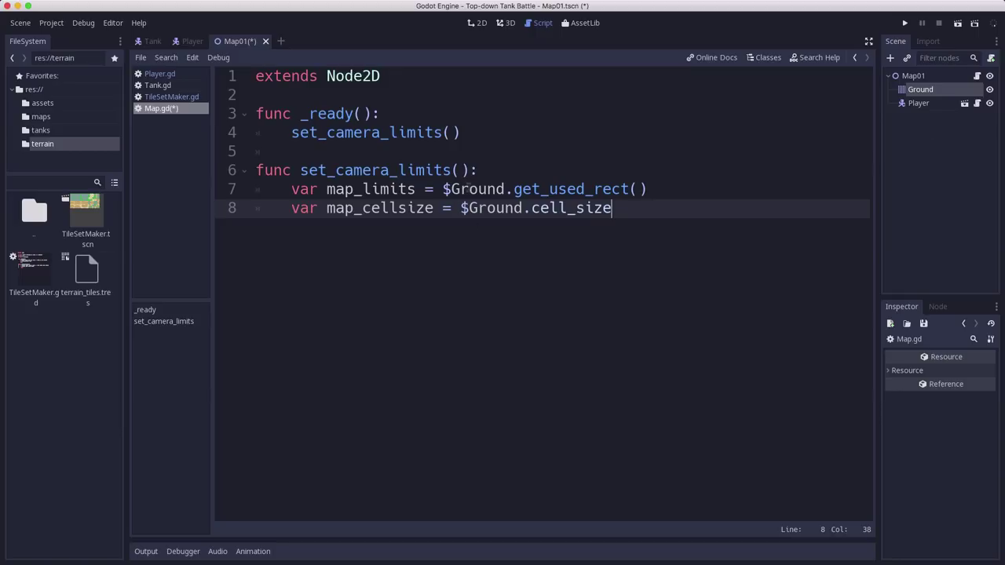
drag(440, 188, 568, 189)
click(648, 188)
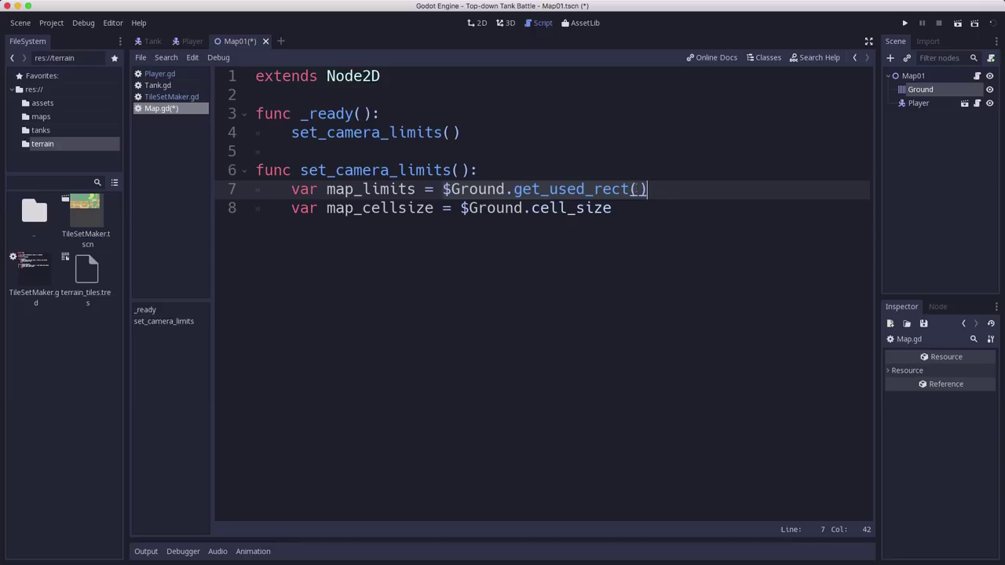
double_click(537, 209)
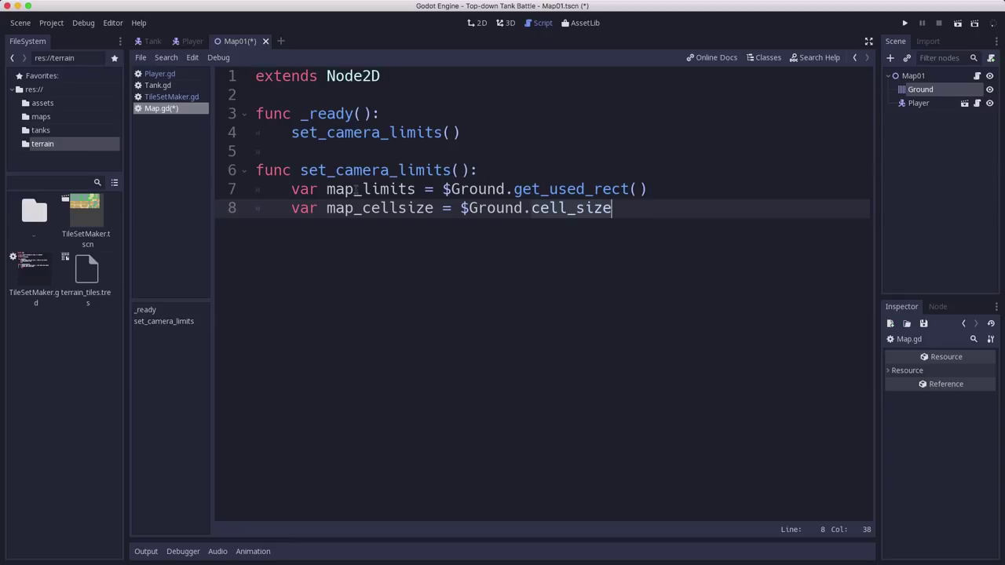
click(490, 190)
Step: Start a line below map_cellsize that references the limit_left property of $Player/Camera2D
click(634, 215)
key(Return)
text(E)
key(BackSpace)
text($P)
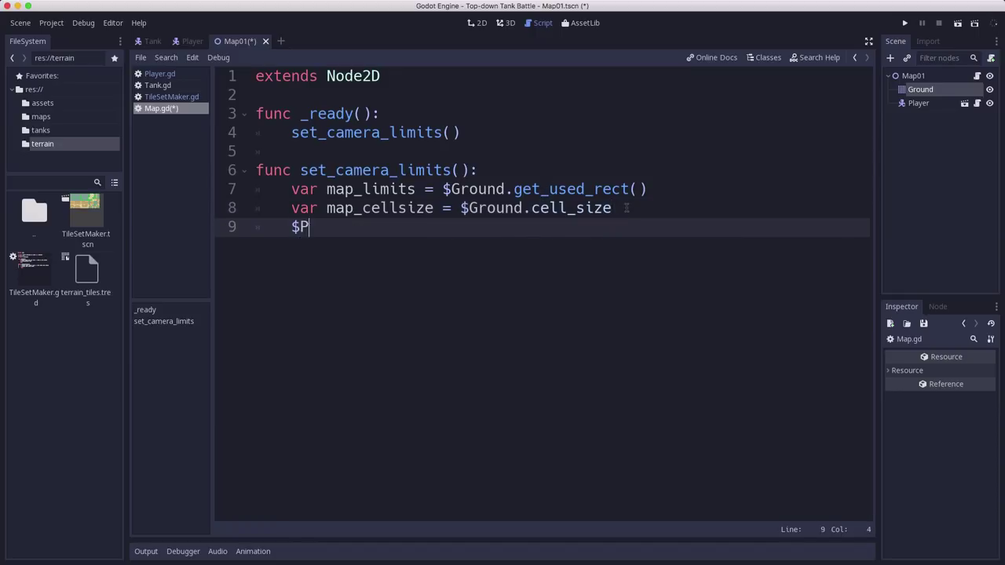
key(Down)
key(Down)
key(Down)
key(Down)
key(Down)
key(Return)
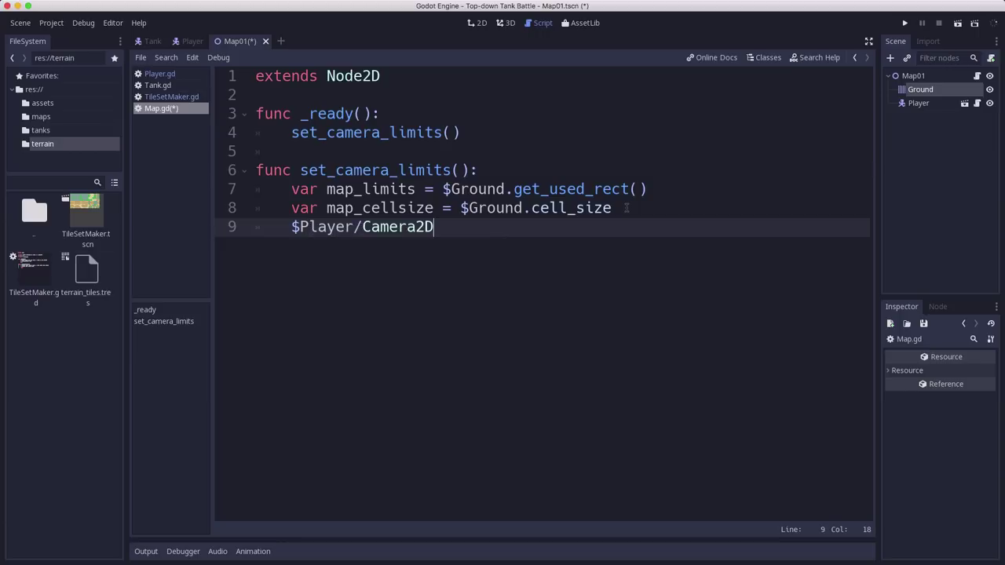
text(.limi)
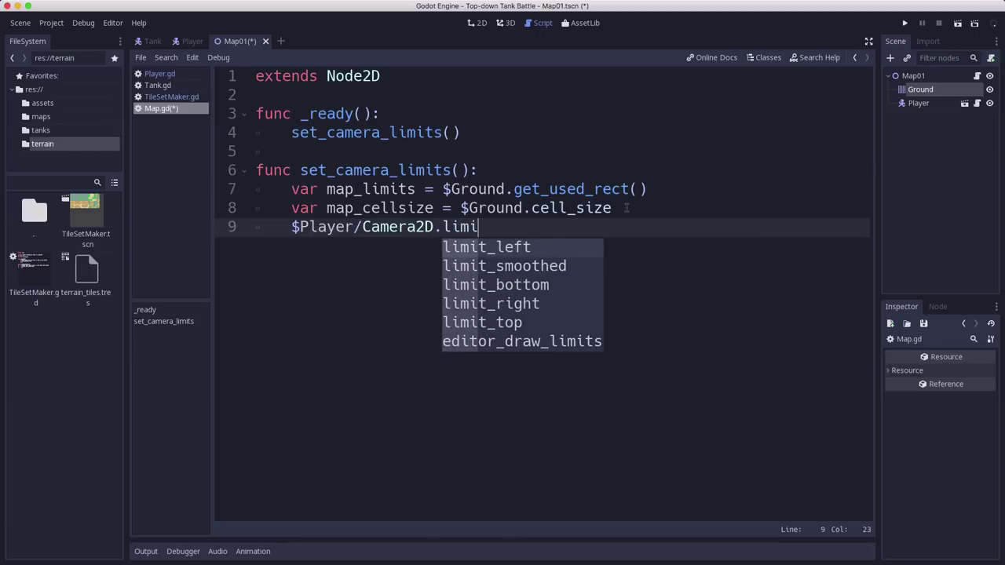
key(Return)
Step: Assign map_limits.position.x * map_cellsize.x to the camera's limit_left
text(= map)
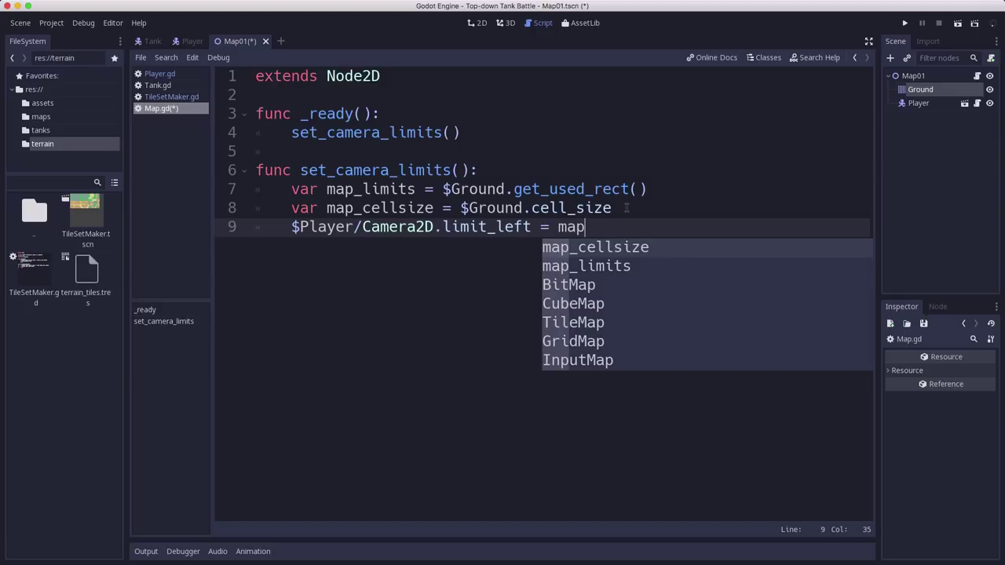
key(Down)
key(Return)
text(.)
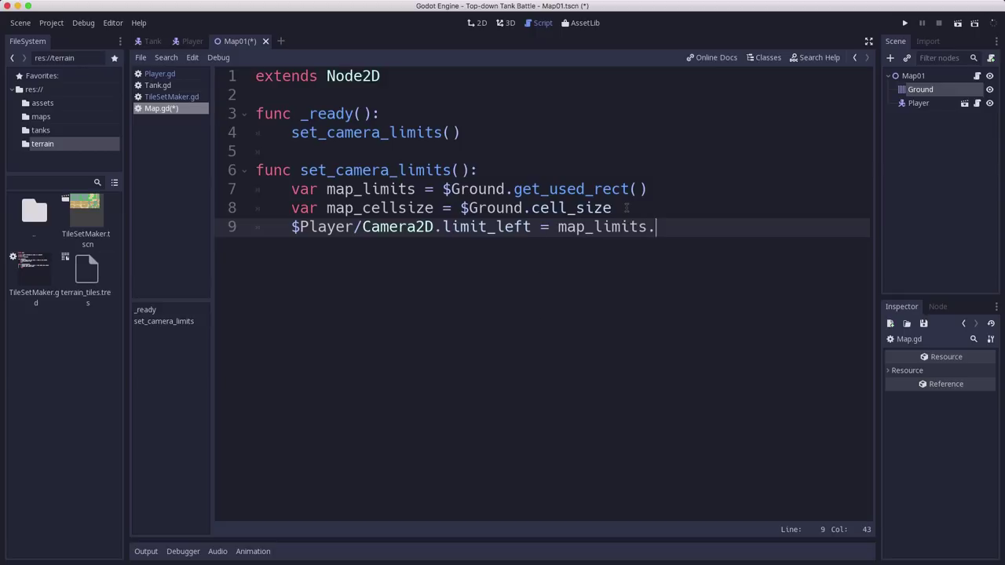
text(position.x)
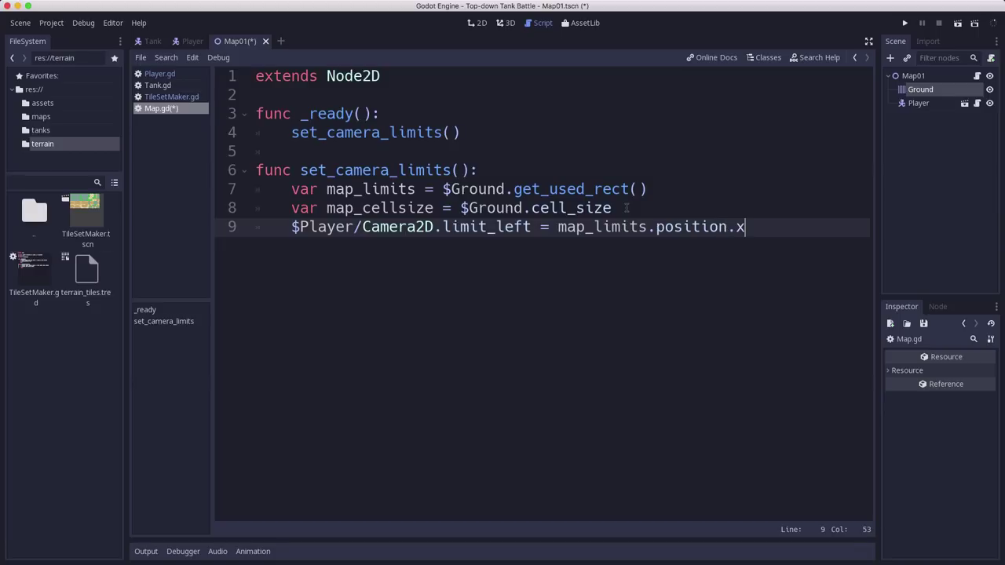
text( * msa)
key(BackSpace)
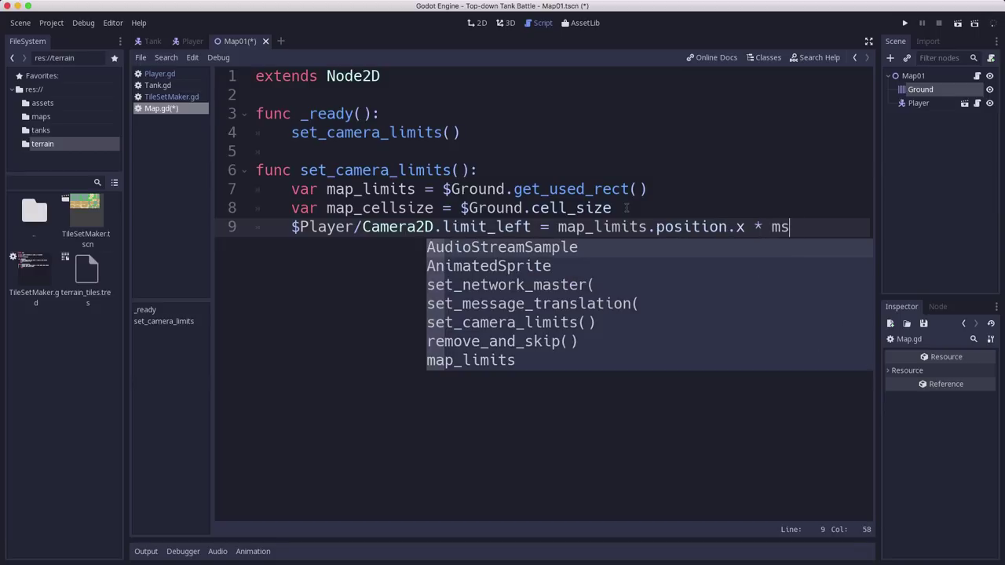
key(BackSpace)
text(ap_cel)
key(Return)
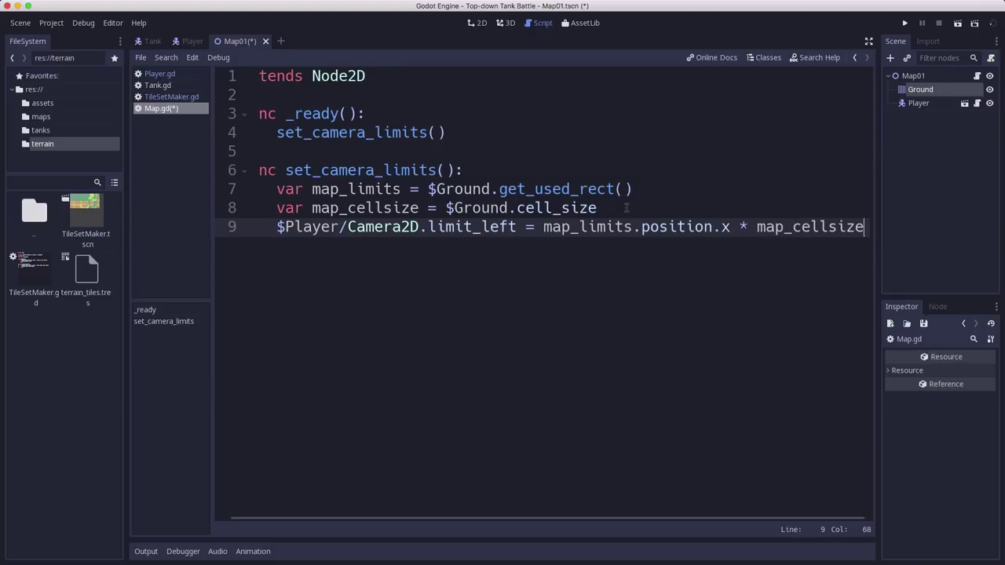
text(.x)
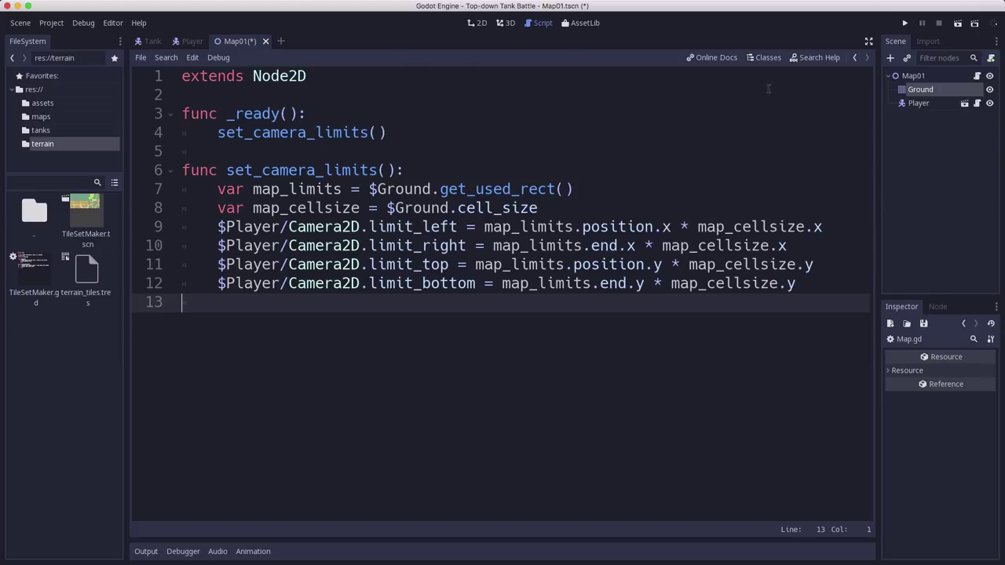
Step: Save the Map01 scene and script, run the scene, and drive the tank toward the map's upper-left area to test the camera limits
key(super+s)
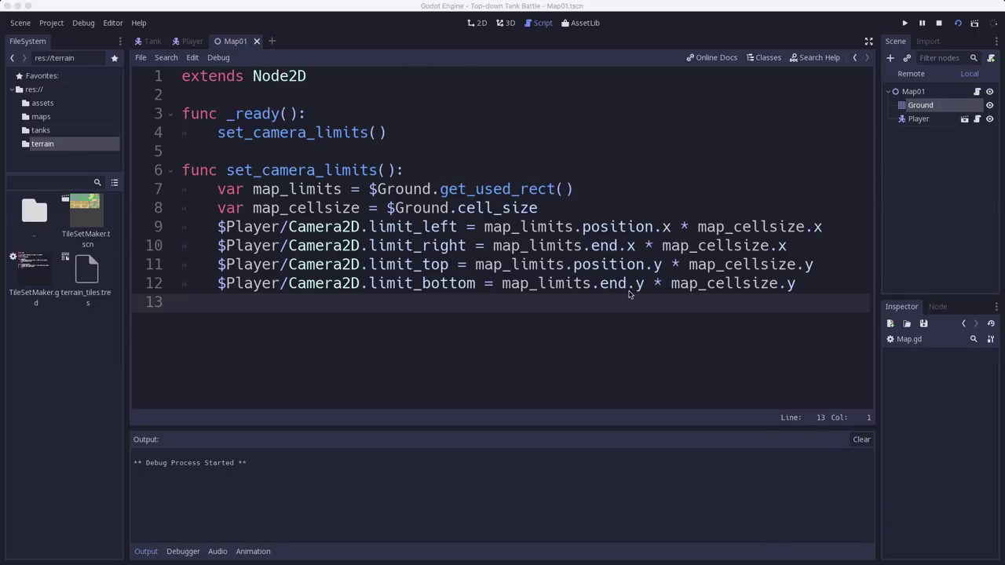
key(Right)
key(Up)
key(Left)
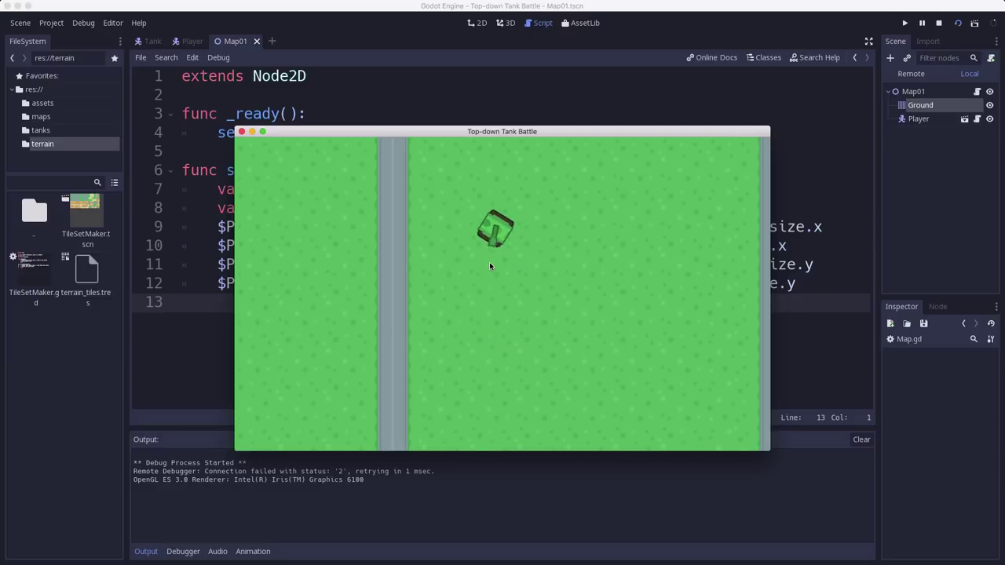
Step: Drive the tank down along the map's left side to its lower edge to check the camera limits, and quit the running game
key(Down)
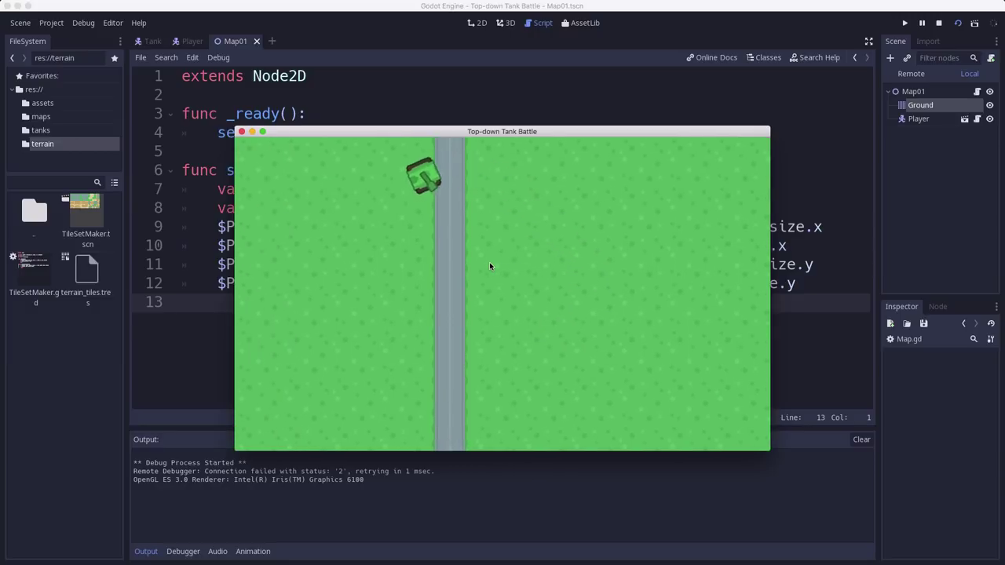
key(Down)
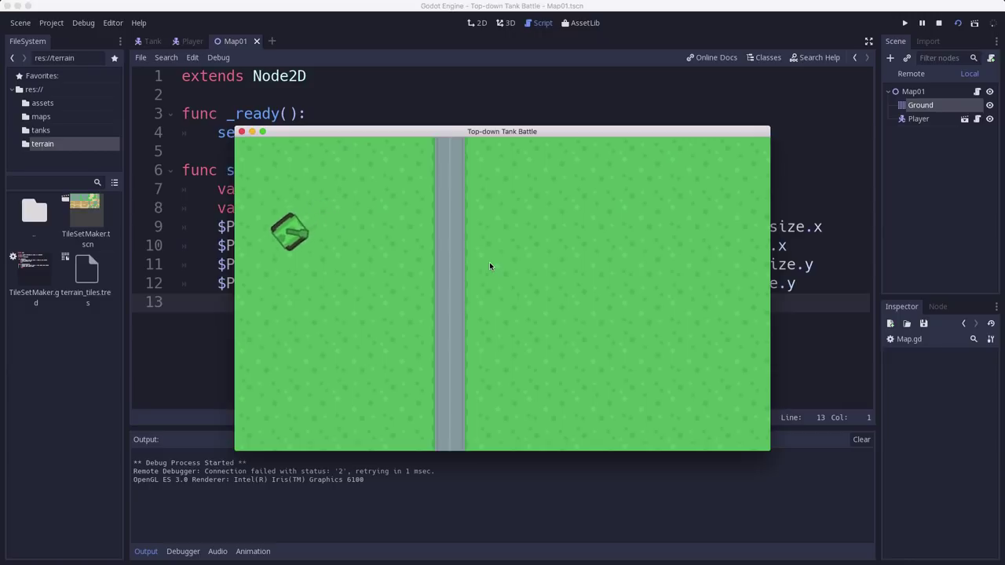
key(Down)
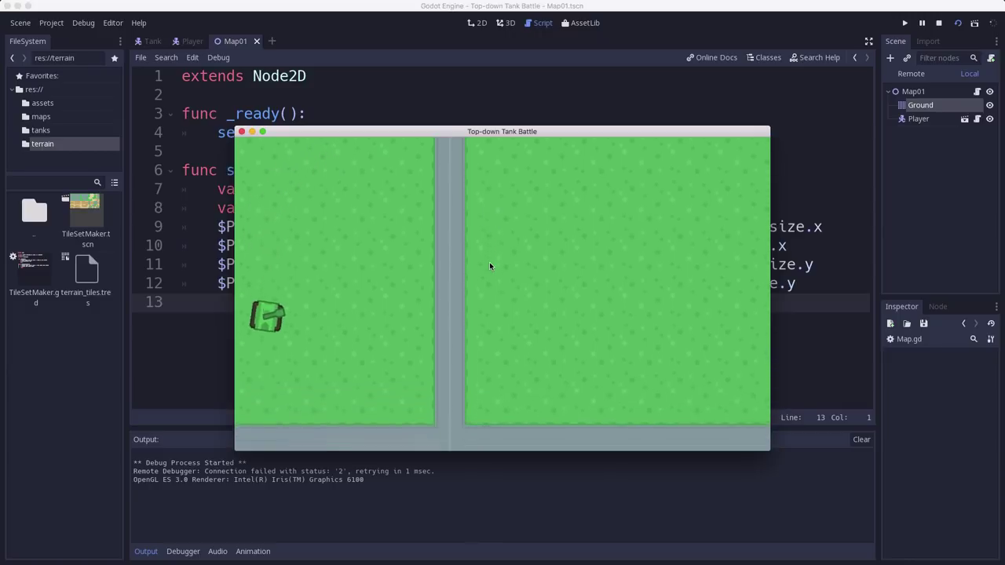
key(Down)
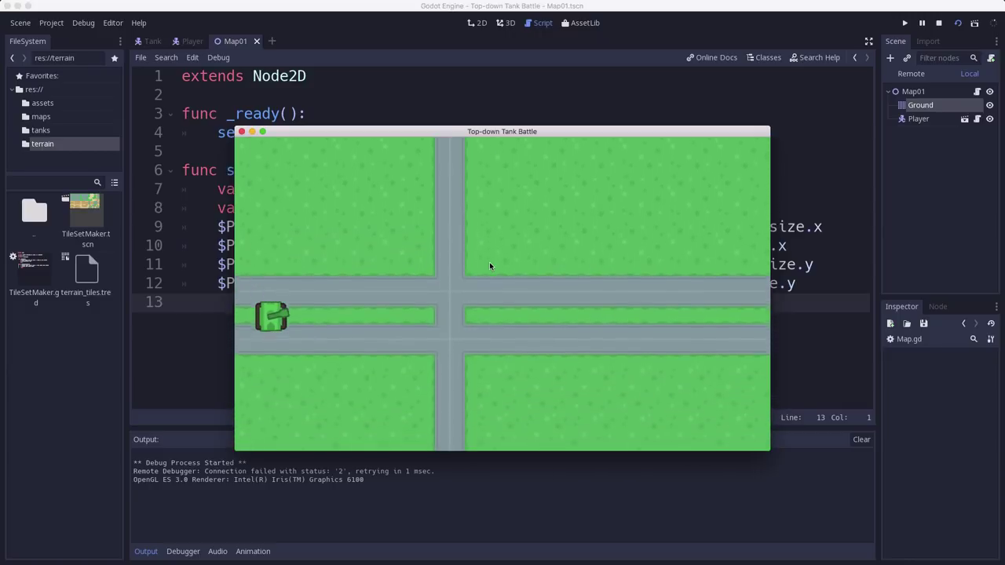
key(Down)
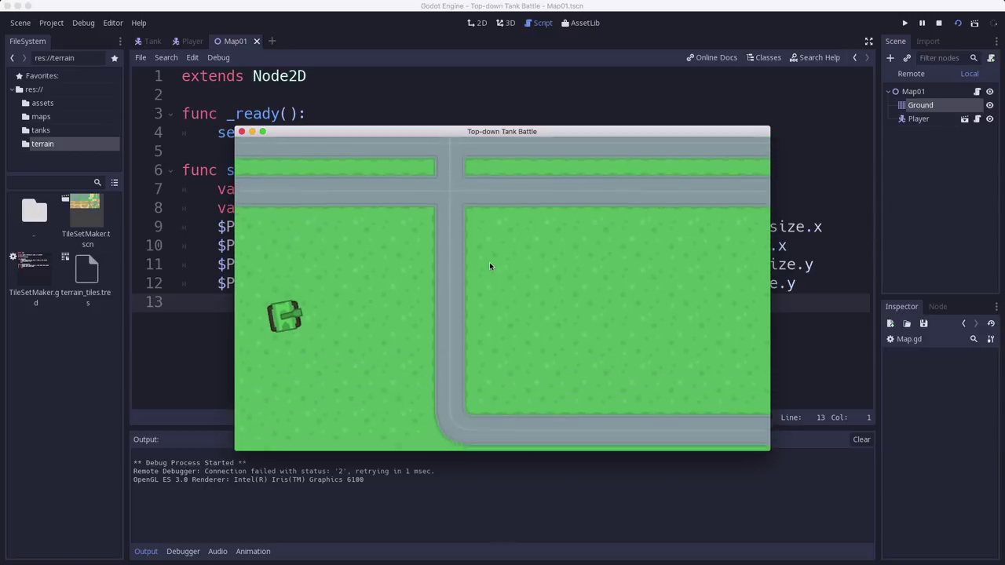
key(Down)
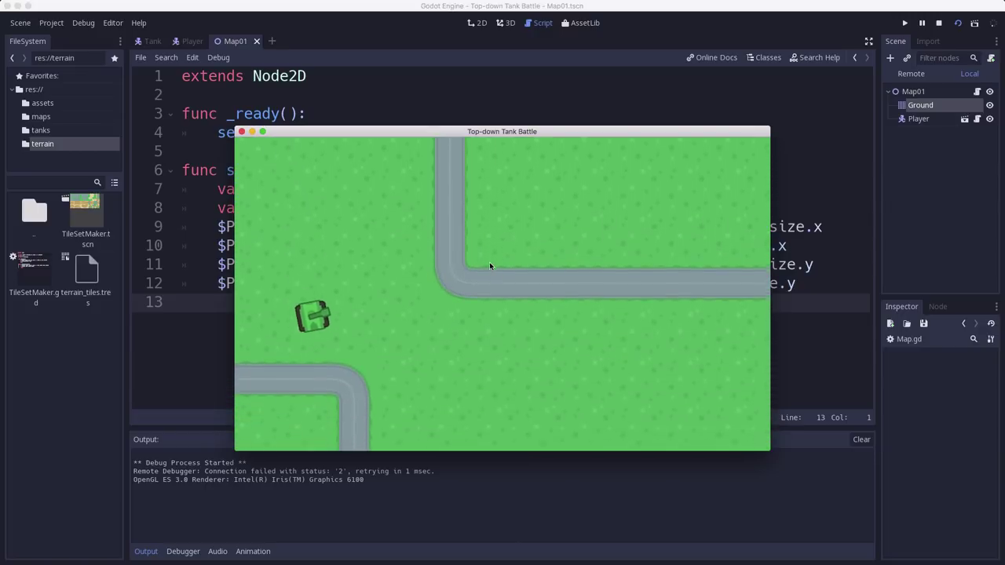
key(Down)
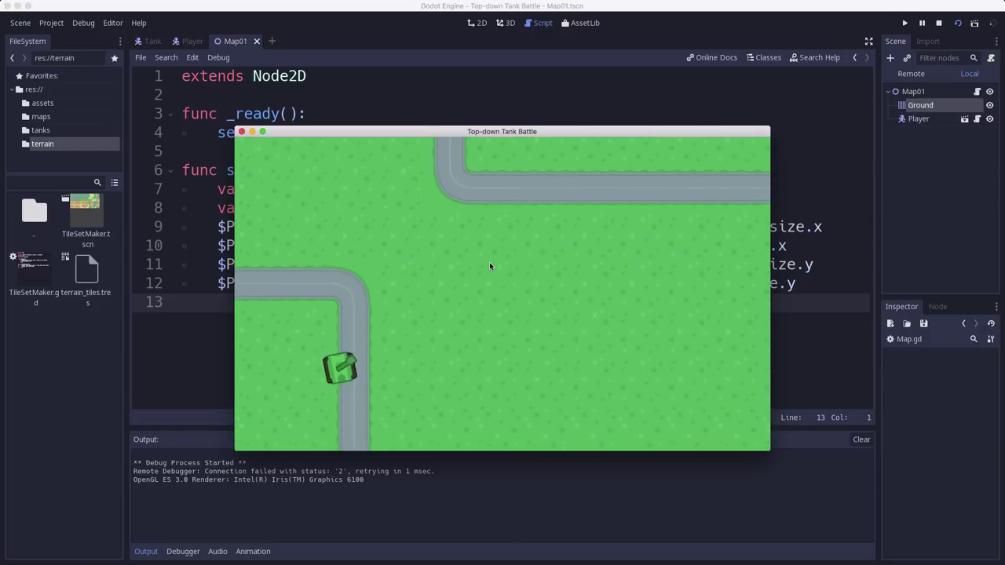
key(Down)
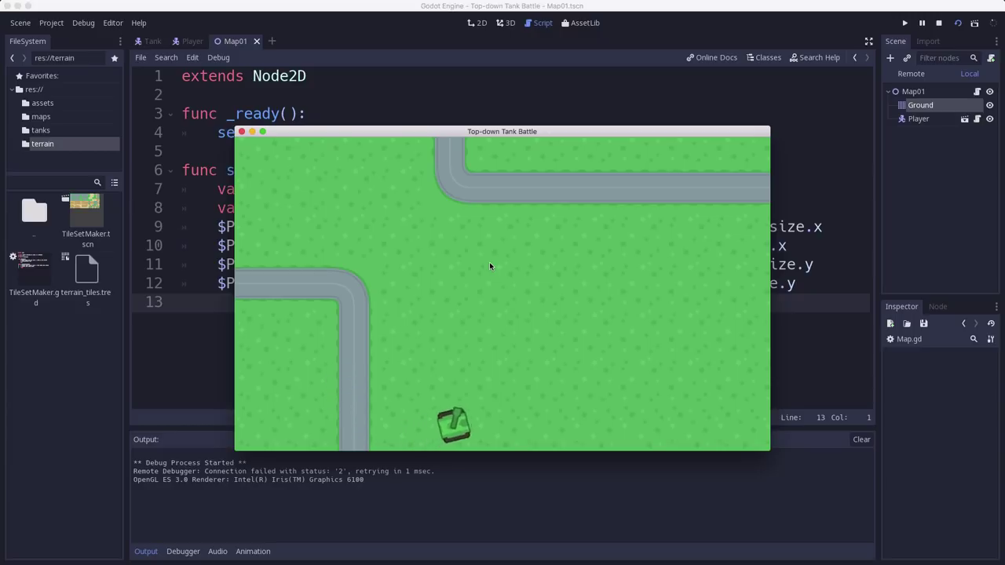
key(super+q)
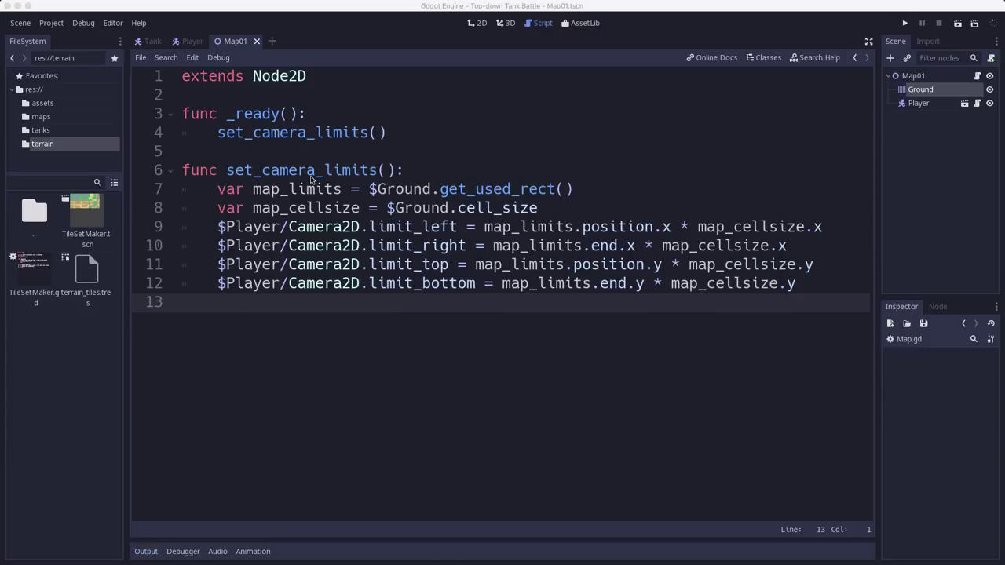